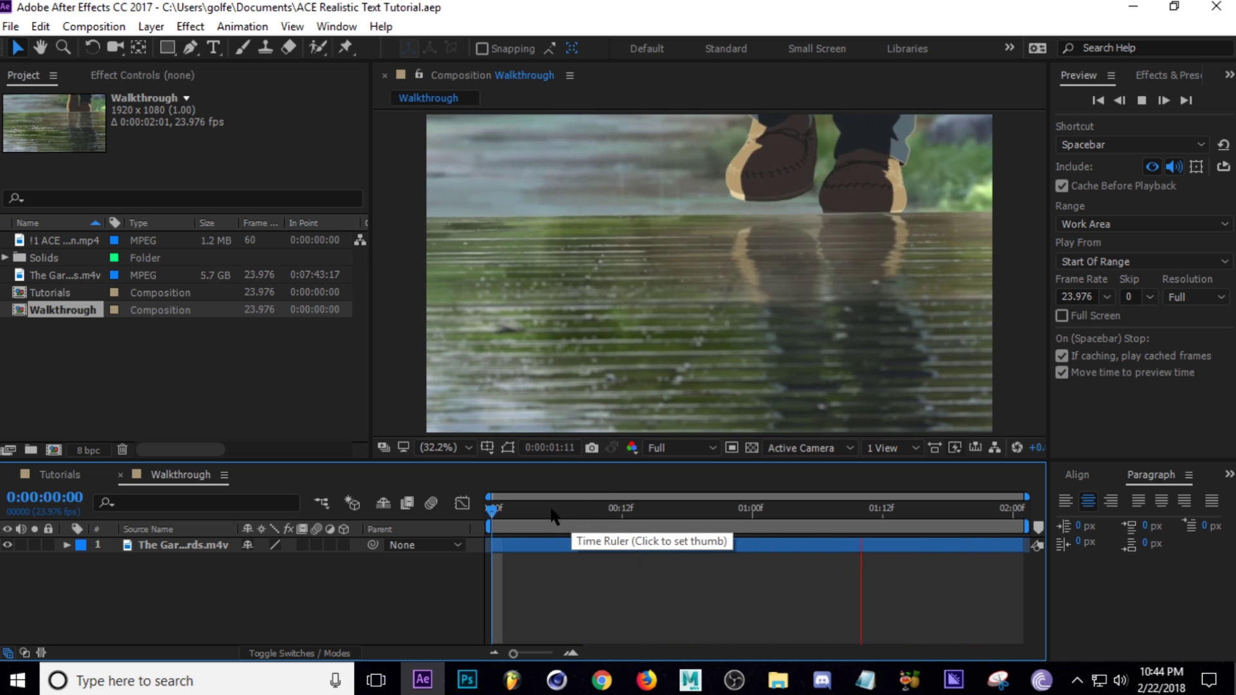
- Bring up the Tracker panel and run Track Camera on the walkway footage layer
{"action": "left_click", "coordinate": [491, 515]}
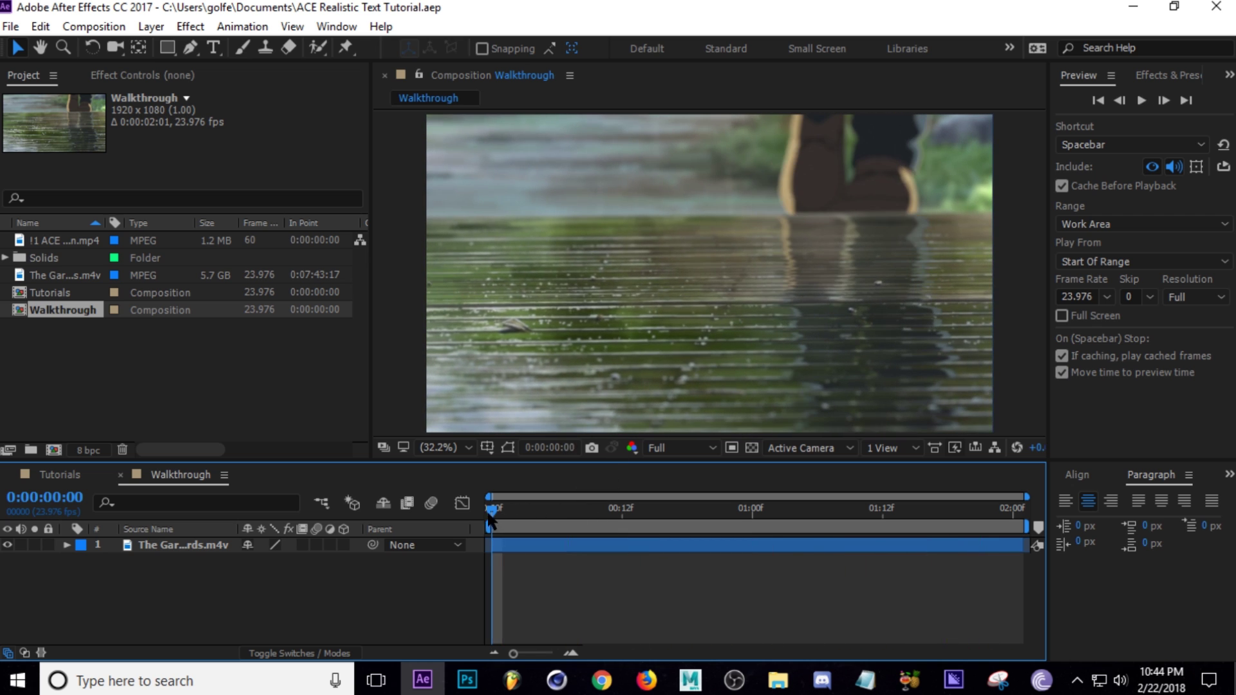
{"action": "left_click", "coordinate": [157, 549]}
{"action": "left_click", "coordinate": [1228, 75]}
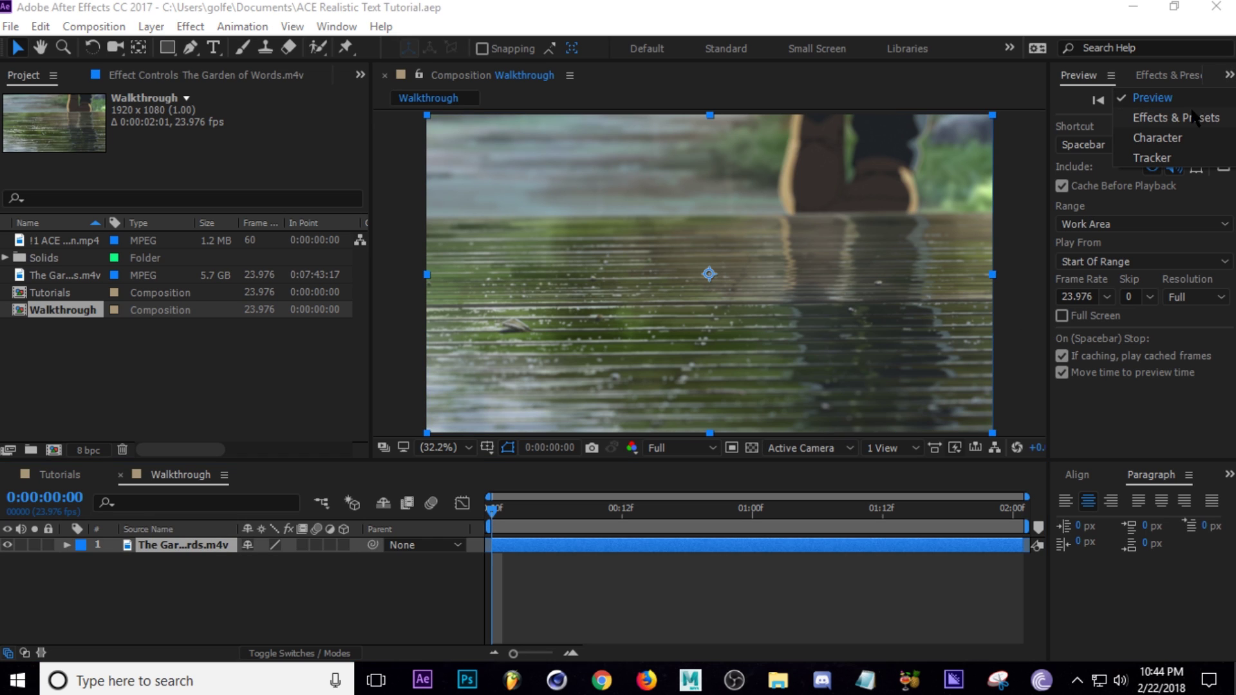
{"action": "left_click", "coordinate": [1152, 158]}
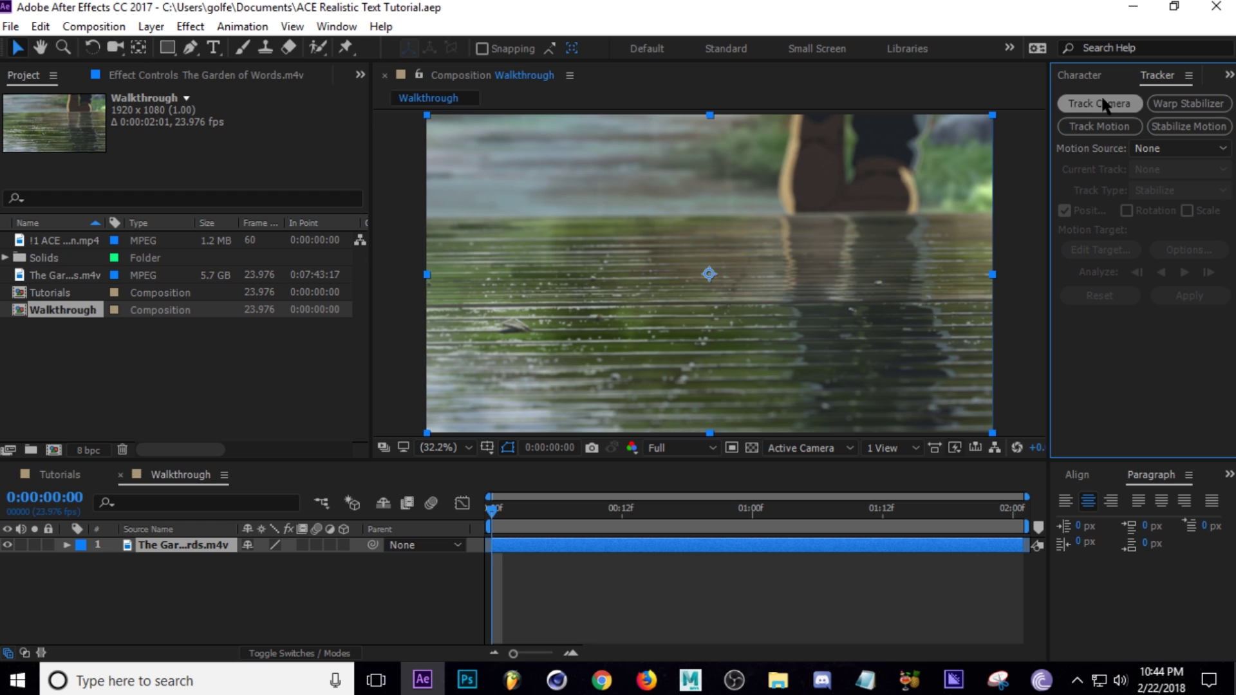
{"action": "left_click", "coordinate": [337, 27]}
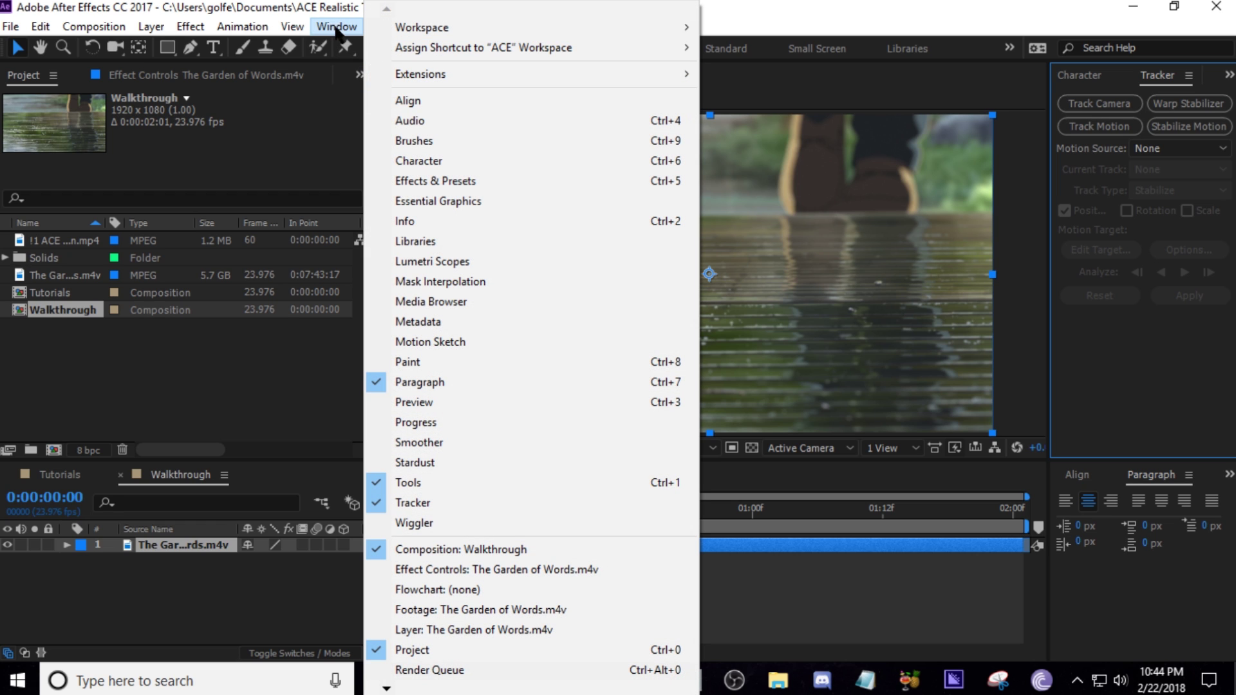
{"action": "left_click", "coordinate": [457, 499]}
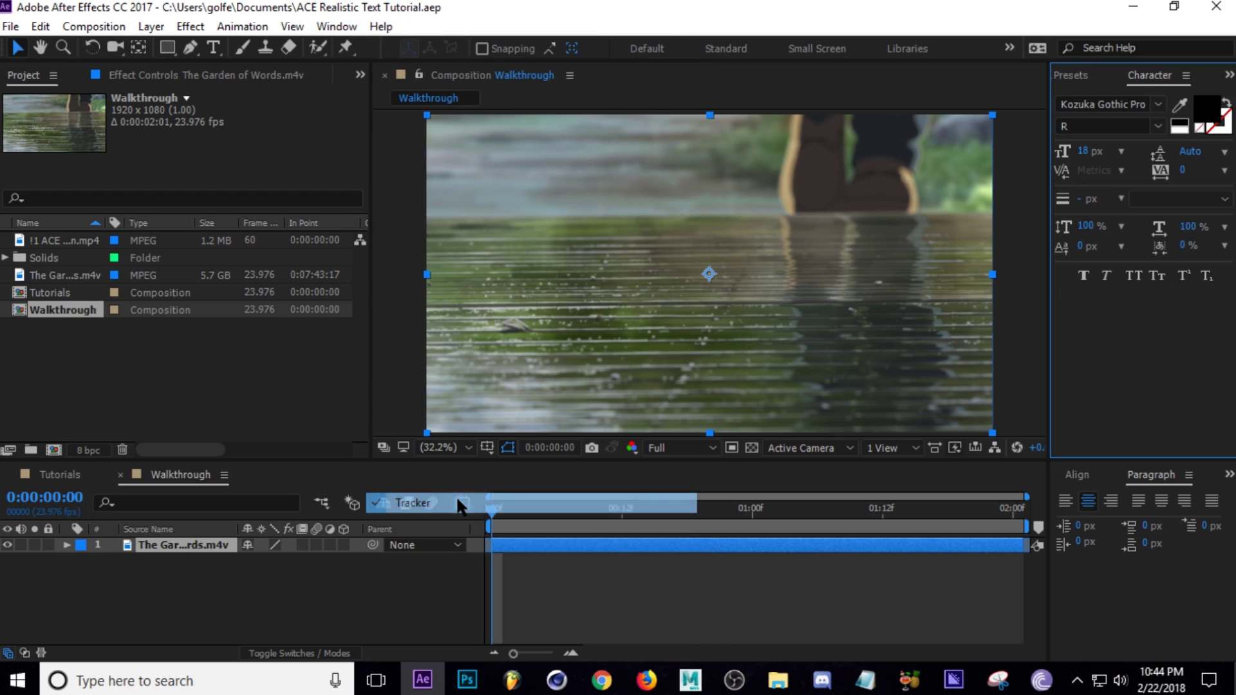
{"action": "left_click", "coordinate": [1223, 76]}
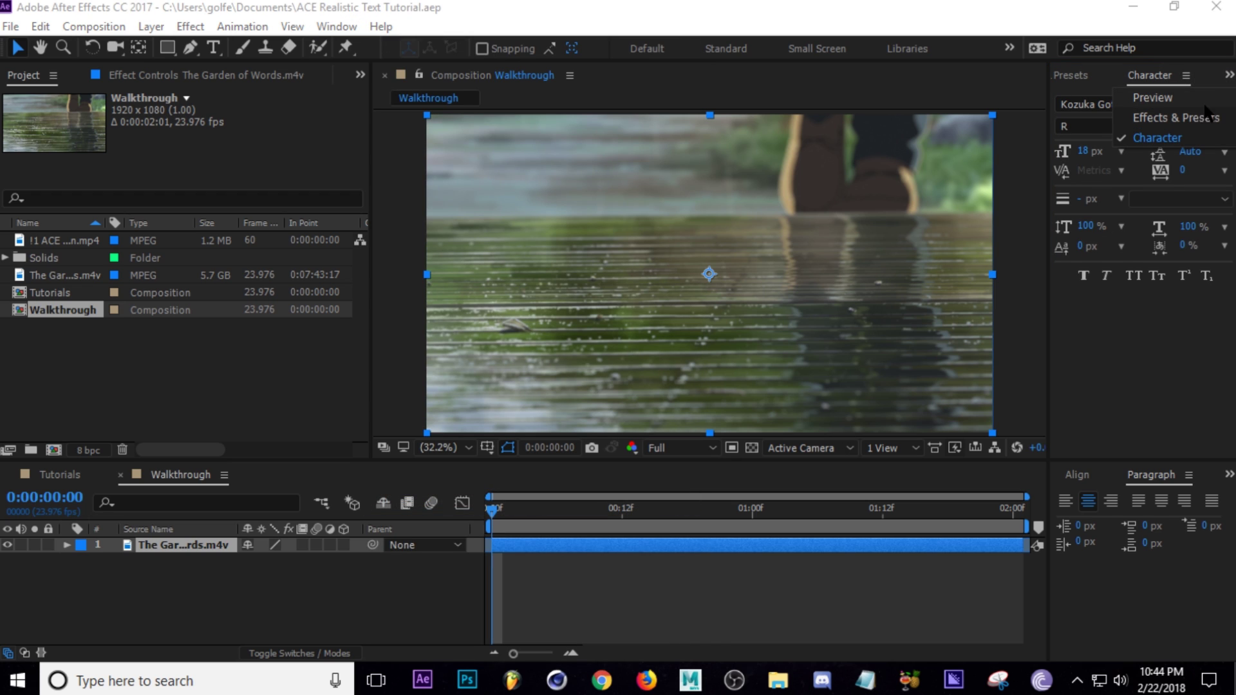
{"action": "left_click", "coordinate": [1202, 102]}
{"action": "left_click", "coordinate": [336, 27]}
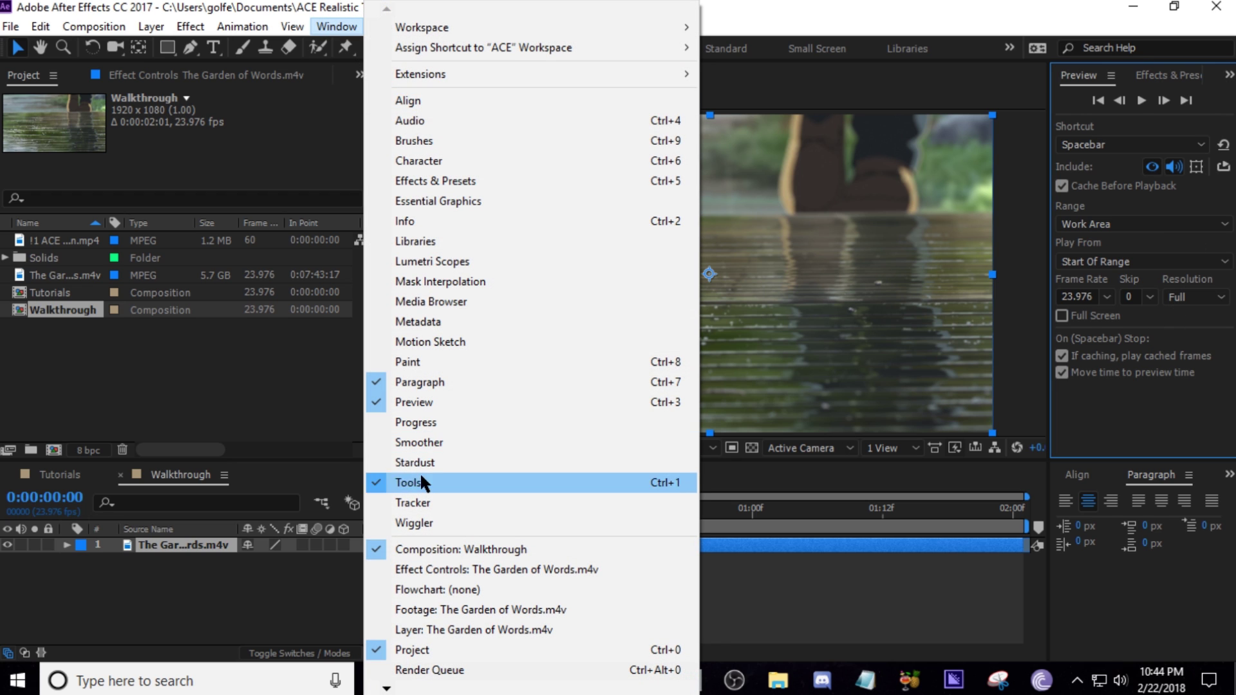
{"action": "left_click", "coordinate": [425, 504]}
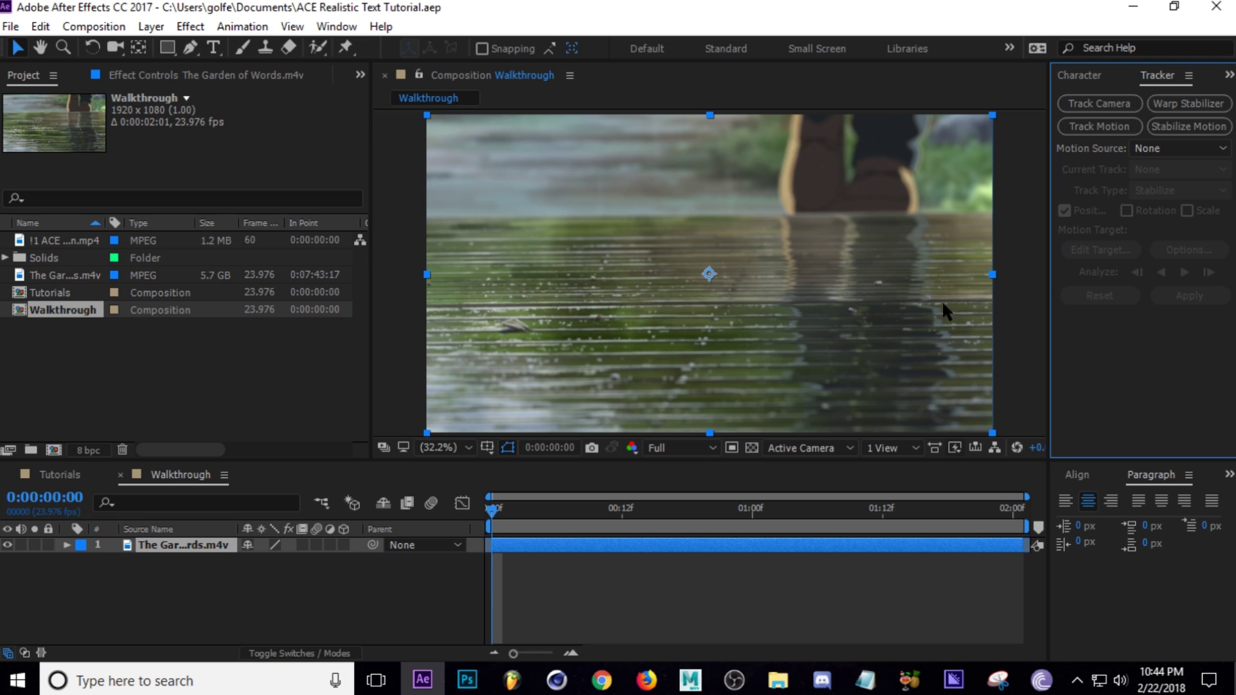
{"action": "left_click", "coordinate": [169, 547]}
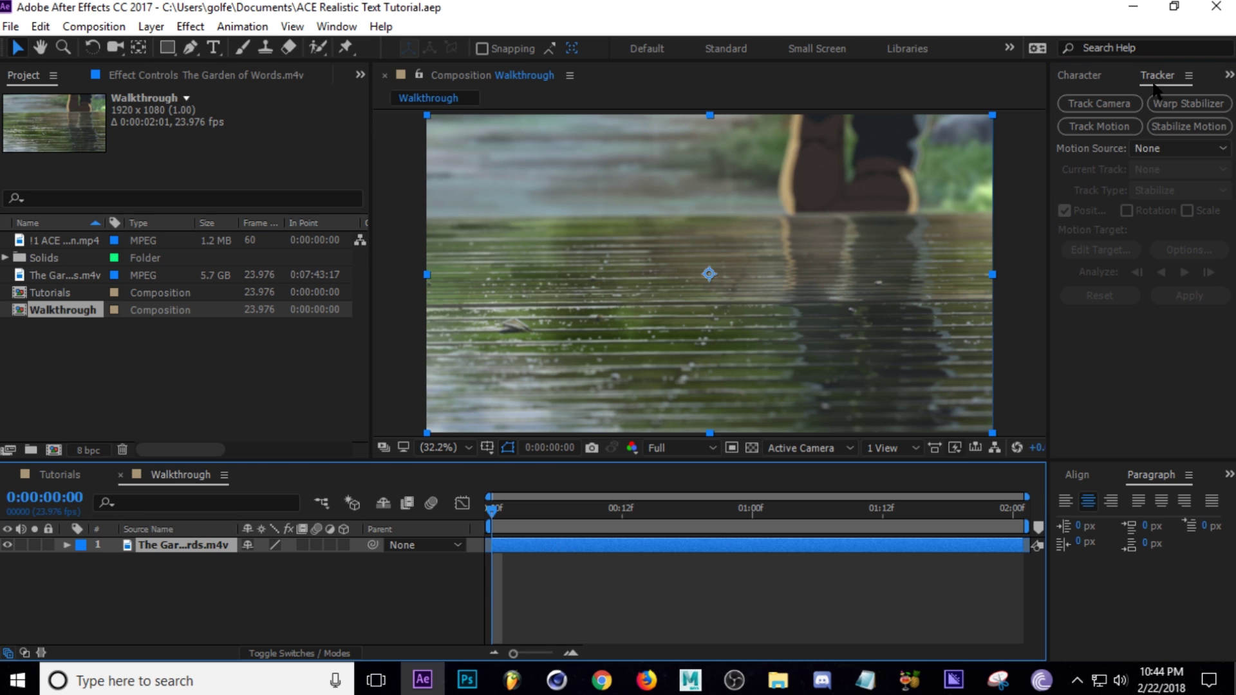
{"action": "left_click", "coordinate": [1099, 104]}
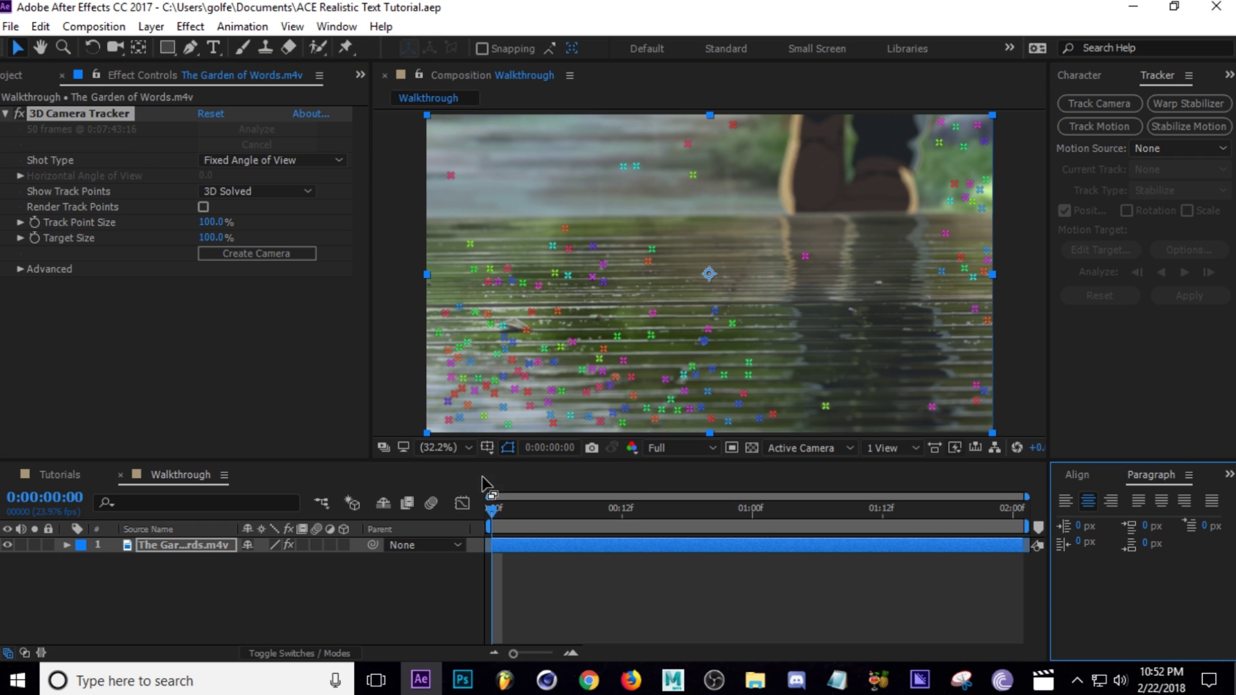
- Scrub across the clip to inspect the solved track points and save the project
{"action": "left_click_drag", "start_coordinate": [496, 514], "coordinate": [860, 510]}
{"action": "left_click_drag", "start_coordinate": [948, 515], "coordinate": [491, 508]}
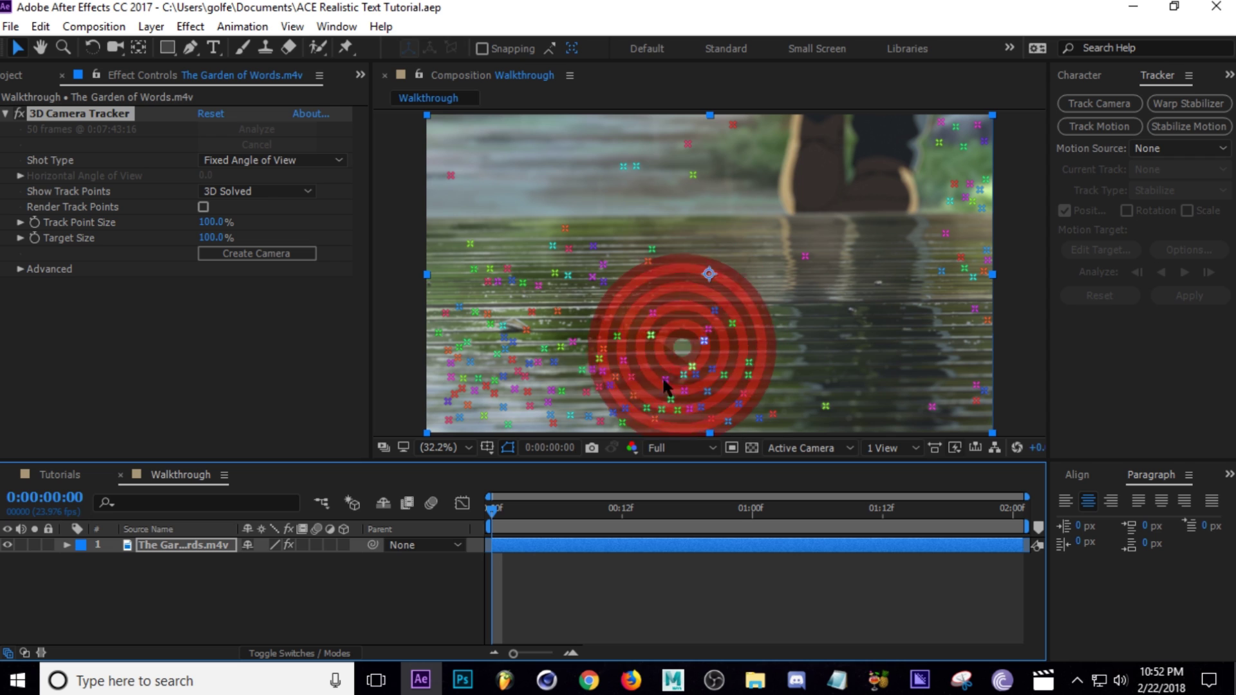
{"action": "key", "text": "F3"}
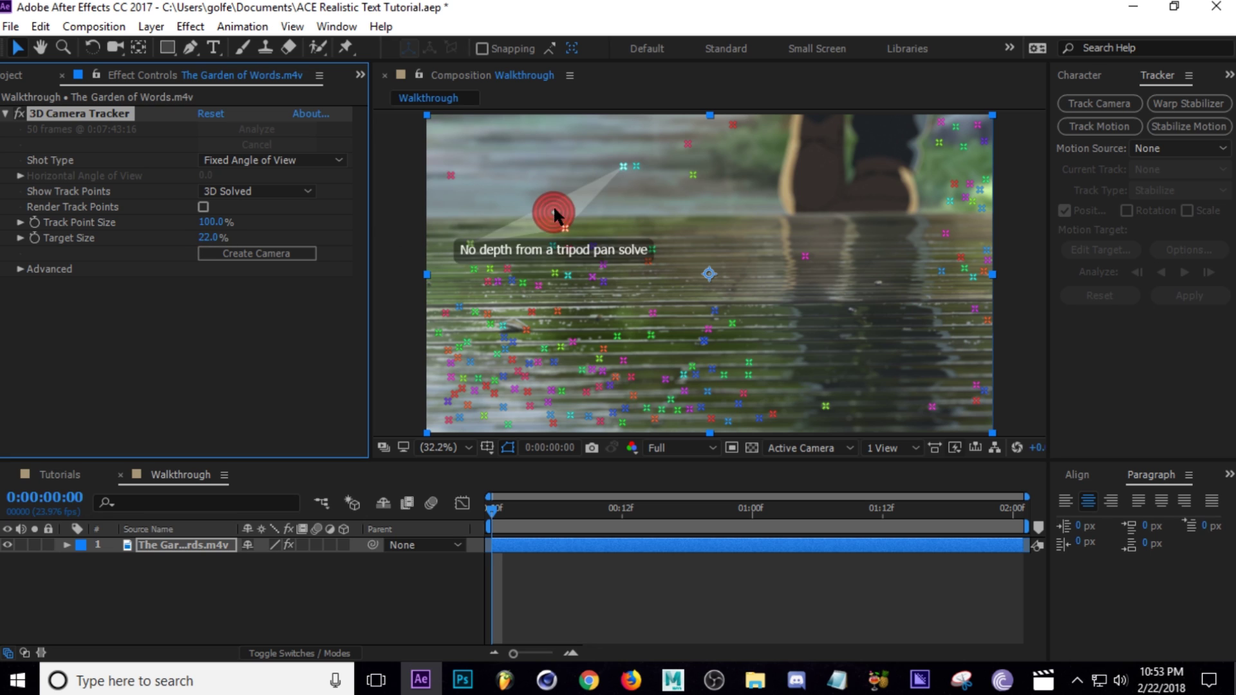
{"action": "key", "text": "ctrl+s"}
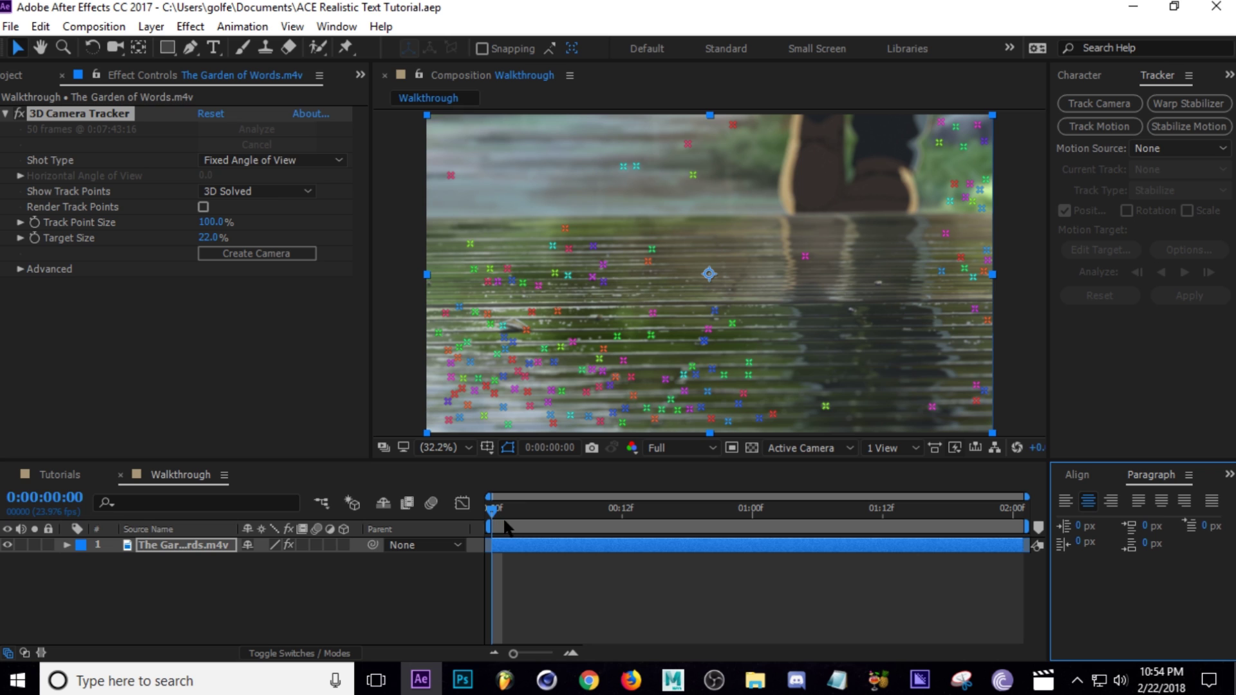
- Scrub the clip again to verify the tracking, ending back on the first frame
{"action": "left_click_drag", "start_coordinate": [496, 512], "coordinate": [846, 532]}
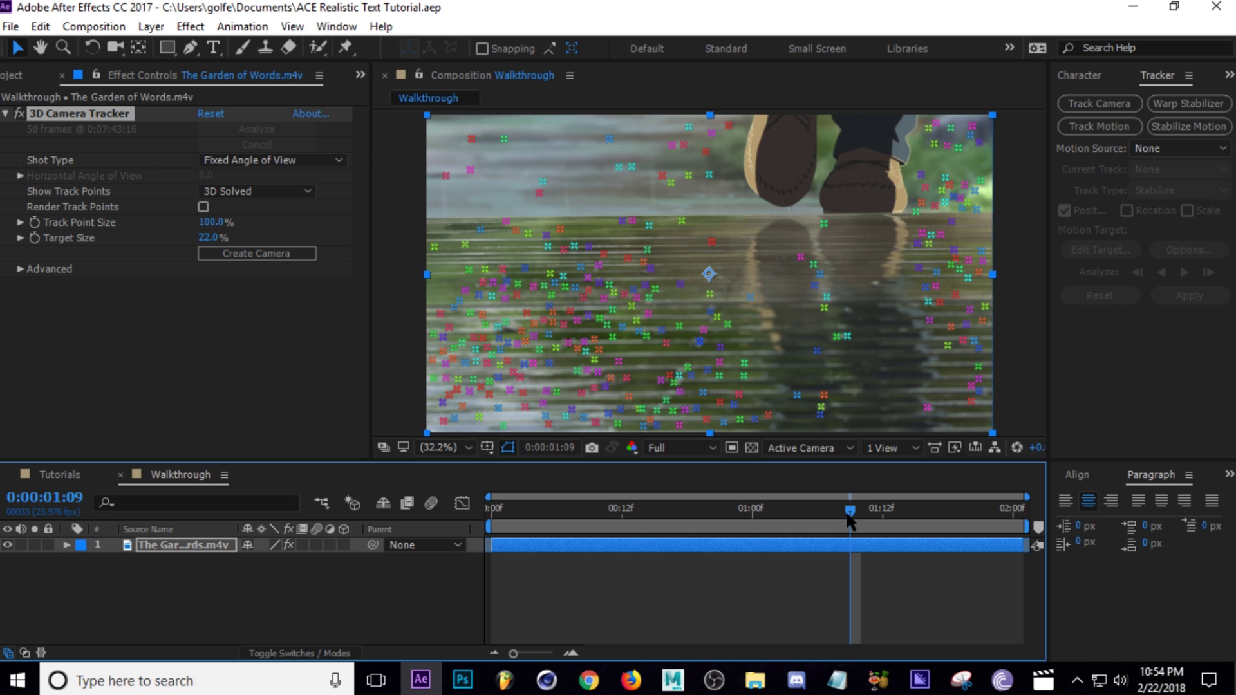
{"action": "left_click_drag", "start_coordinate": [815, 525], "coordinate": [492, 520]}
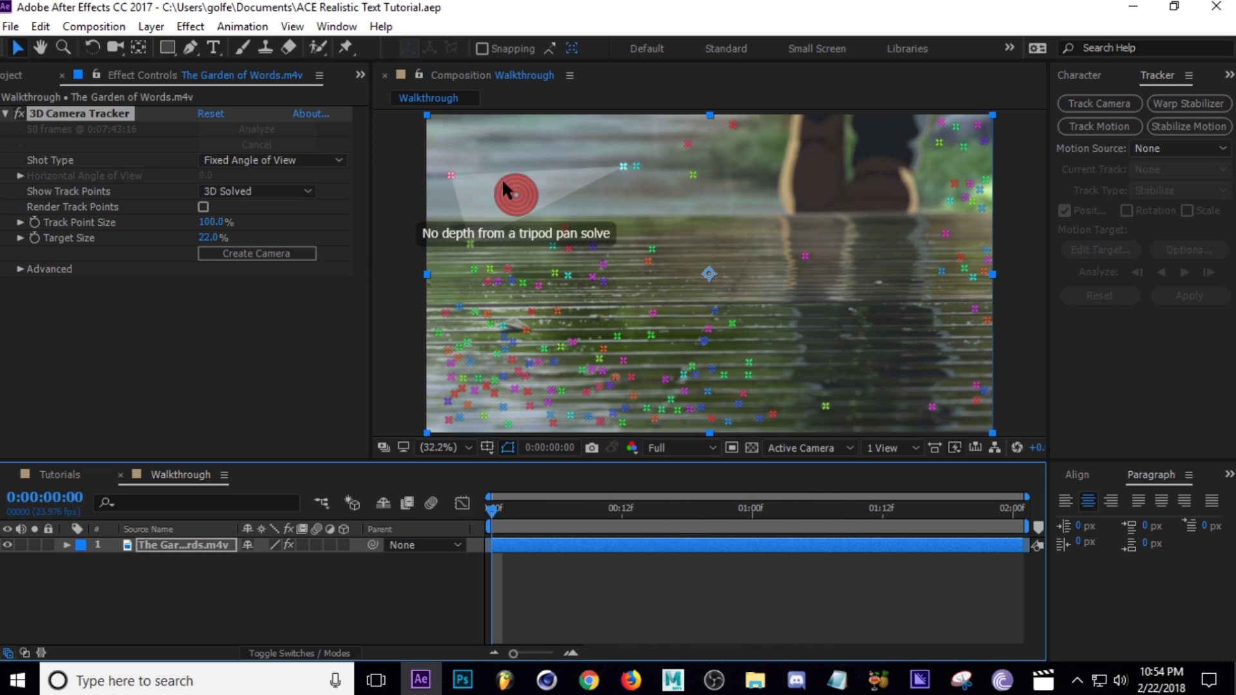
{"action": "left_click_drag", "start_coordinate": [613, 522], "coordinate": [416, 529]}
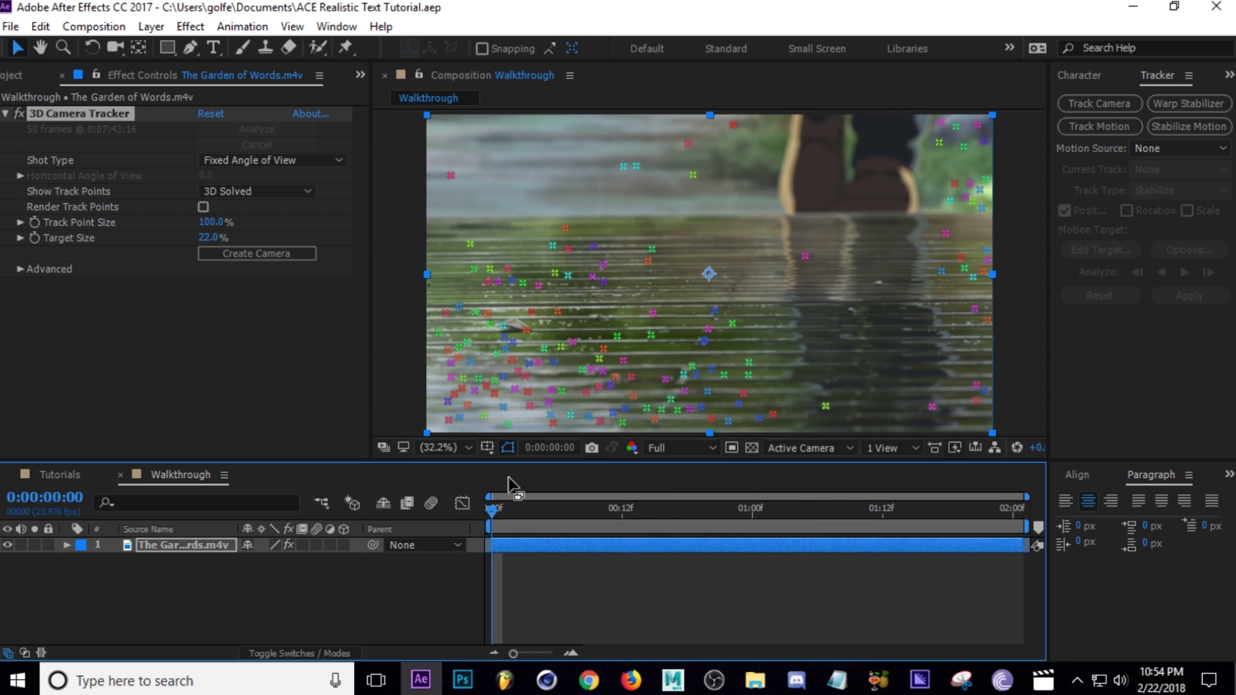
{"action": "left_click_drag", "start_coordinate": [505, 512], "coordinate": [441, 527]}
- Create a text layer and tracked camera at an upper track point, then check placement across frames
{"action": "right_click", "coordinate": [636, 164]}
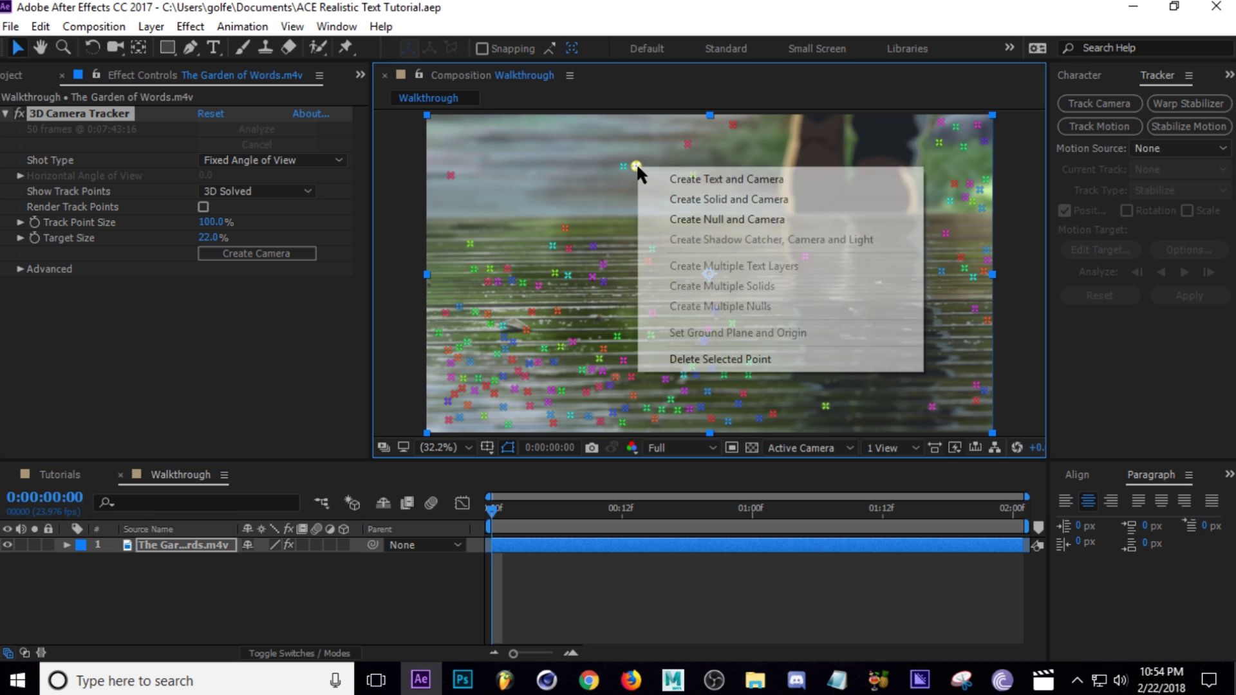
{"action": "left_click", "coordinate": [698, 177]}
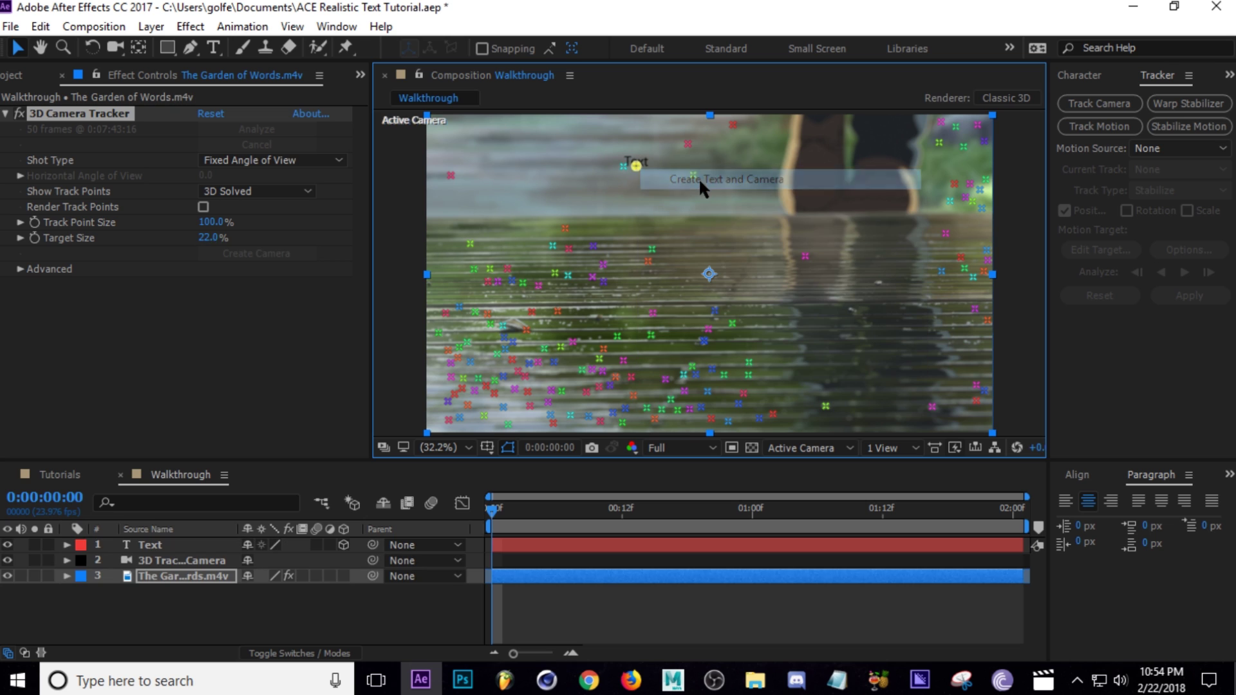
{"action": "scroll", "coordinate": [632, 166], "scroll_direction": "up", "scroll_amount": 3}
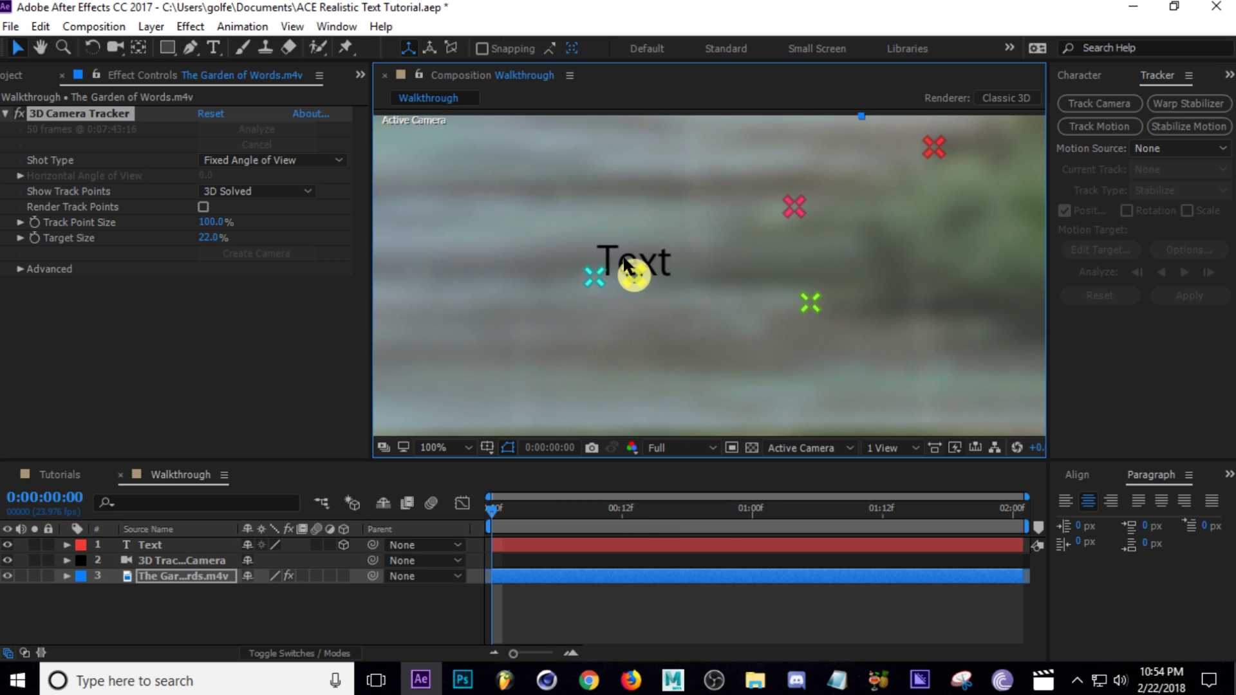
{"action": "scroll", "coordinate": [628, 264], "scroll_direction": "down", "scroll_amount": 4}
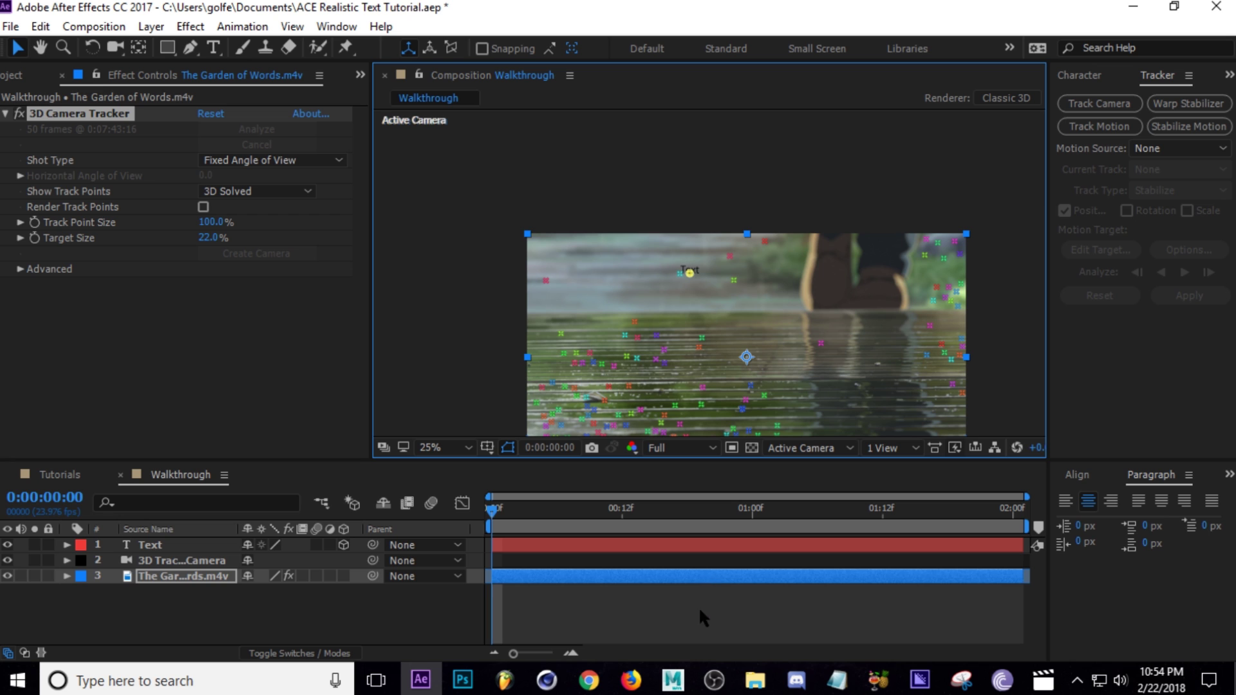
{"action": "left_click_drag", "start_coordinate": [691, 331], "coordinate": [623, 272]}
{"action": "left_click_drag", "start_coordinate": [518, 513], "coordinate": [455, 510]}
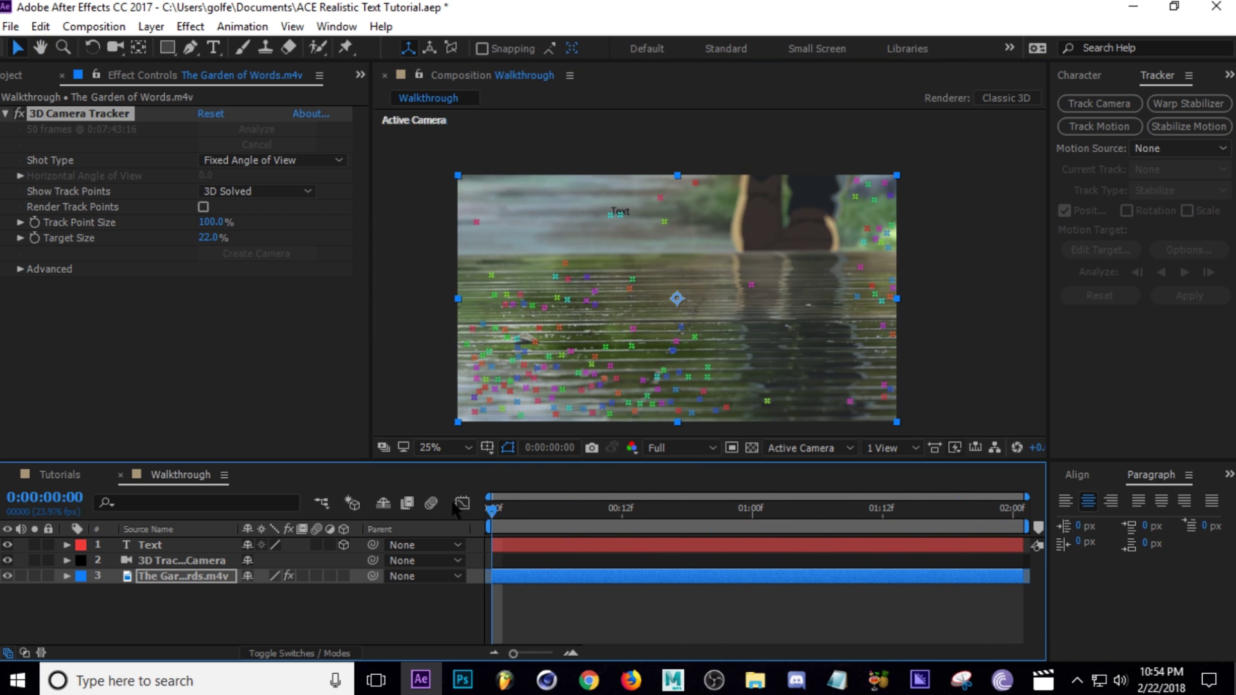
- Change the placeholder text to 'REALISM', save, and move it lower and to the right
{"action": "double_click", "coordinate": [209, 547]}
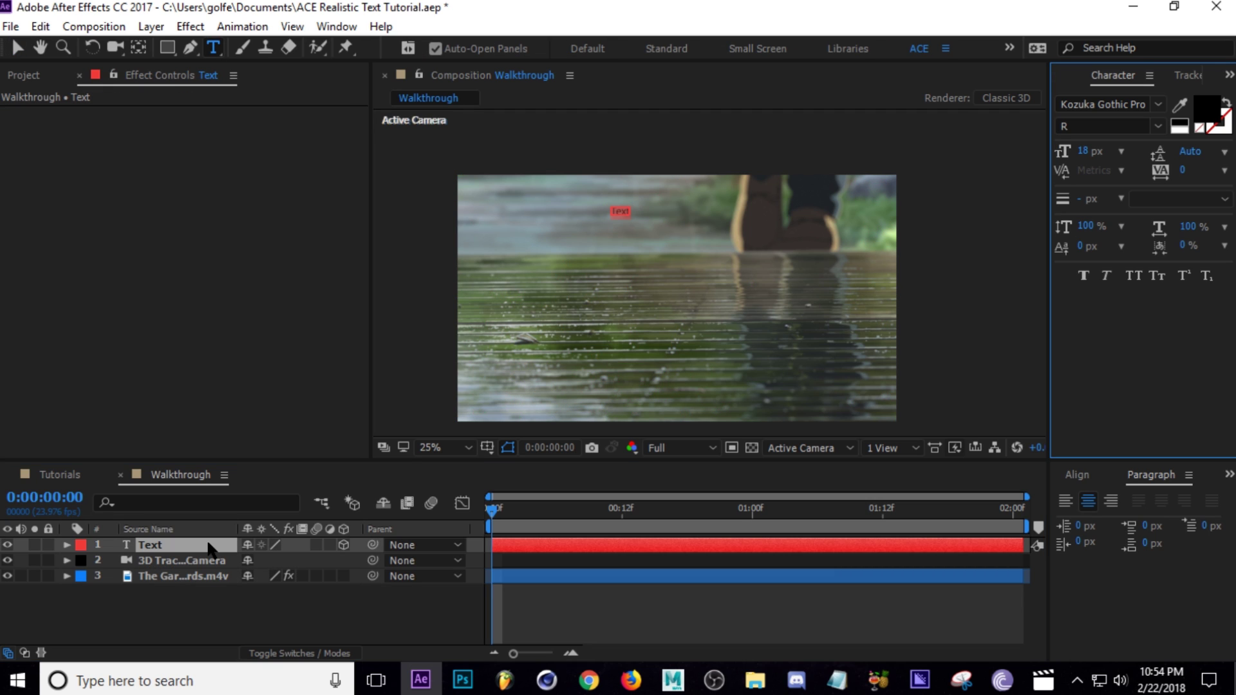
{"action": "type", "text": "REALISM"}
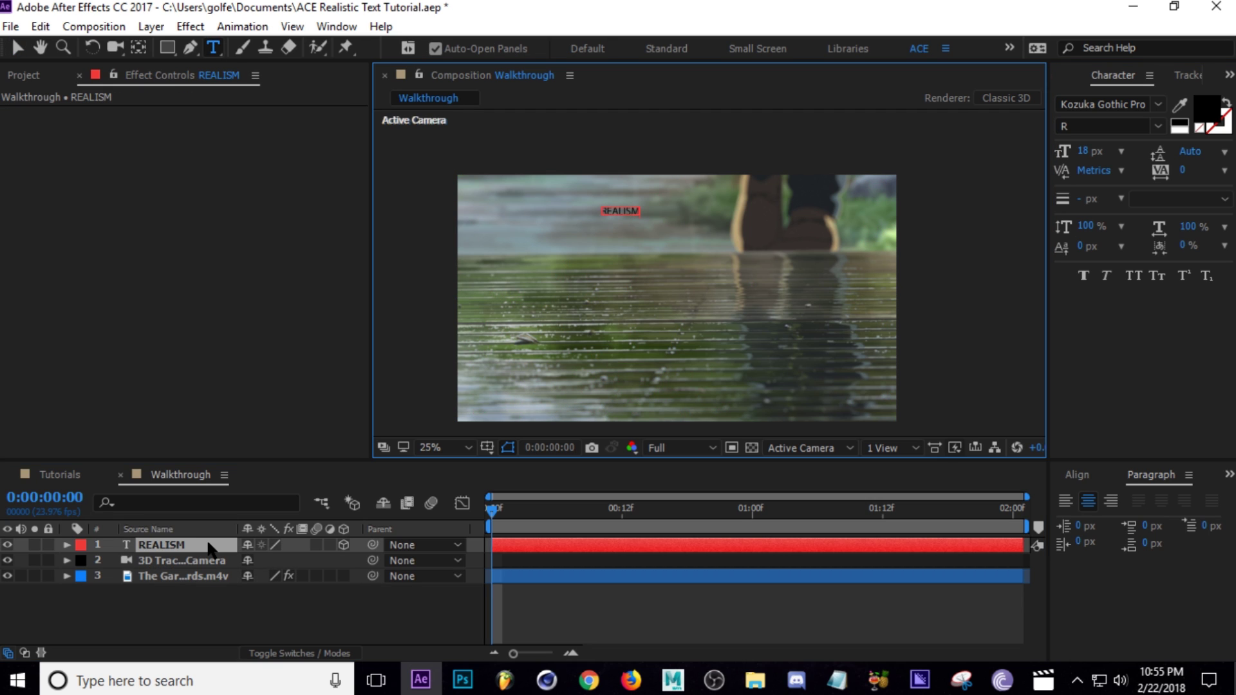
{"action": "left_click", "coordinate": [208, 547]}
{"action": "scroll", "coordinate": [648, 215], "scroll_direction": "up", "scroll_amount": 2}
{"action": "scroll", "coordinate": [695, 279], "scroll_direction": "up", "scroll_amount": 2}
{"action": "left_click_drag", "start_coordinate": [695, 279], "coordinate": [800, 278]}
{"action": "key", "text": "ctrl+s"}
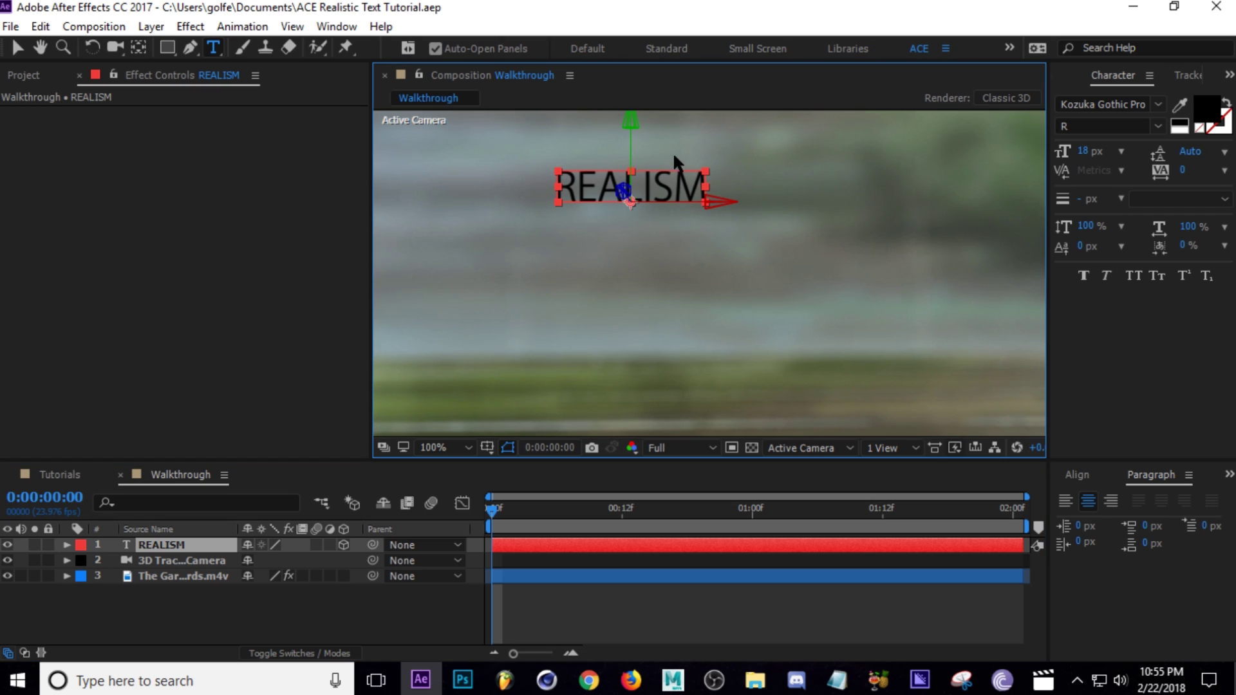
{"action": "left_click_drag", "start_coordinate": [688, 202], "coordinate": [759, 306]}
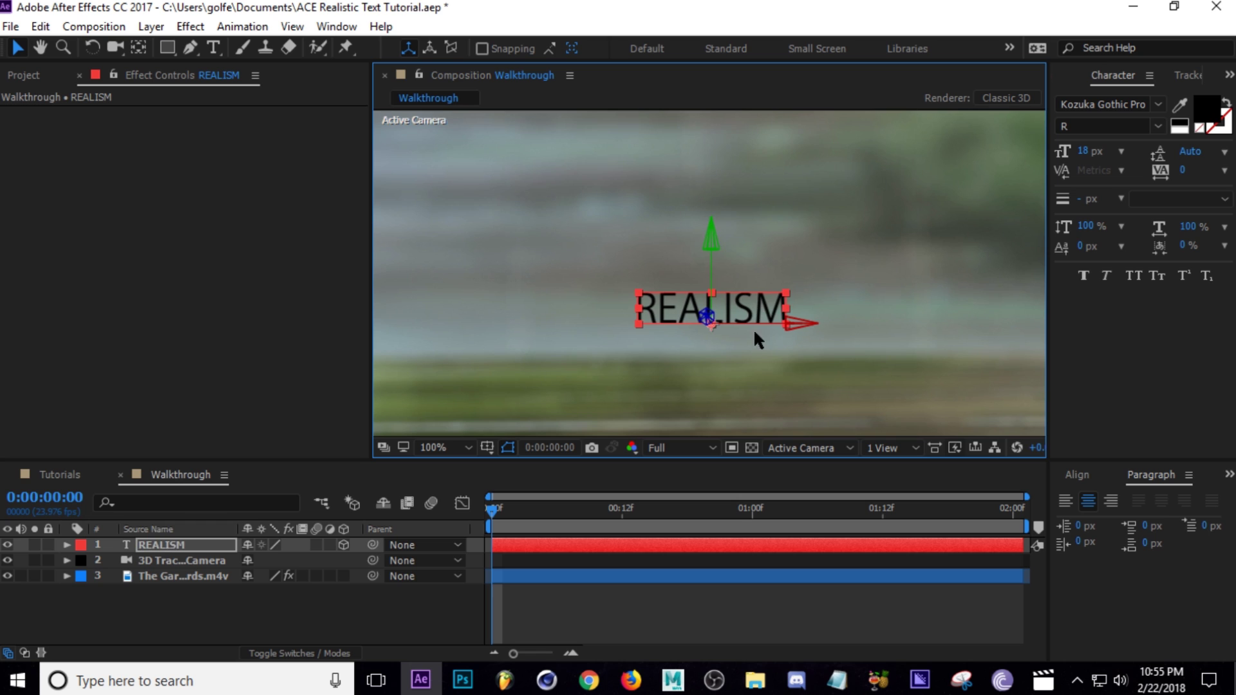
{"action": "scroll", "coordinate": [756, 327], "scroll_direction": "down", "scroll_amount": 4}
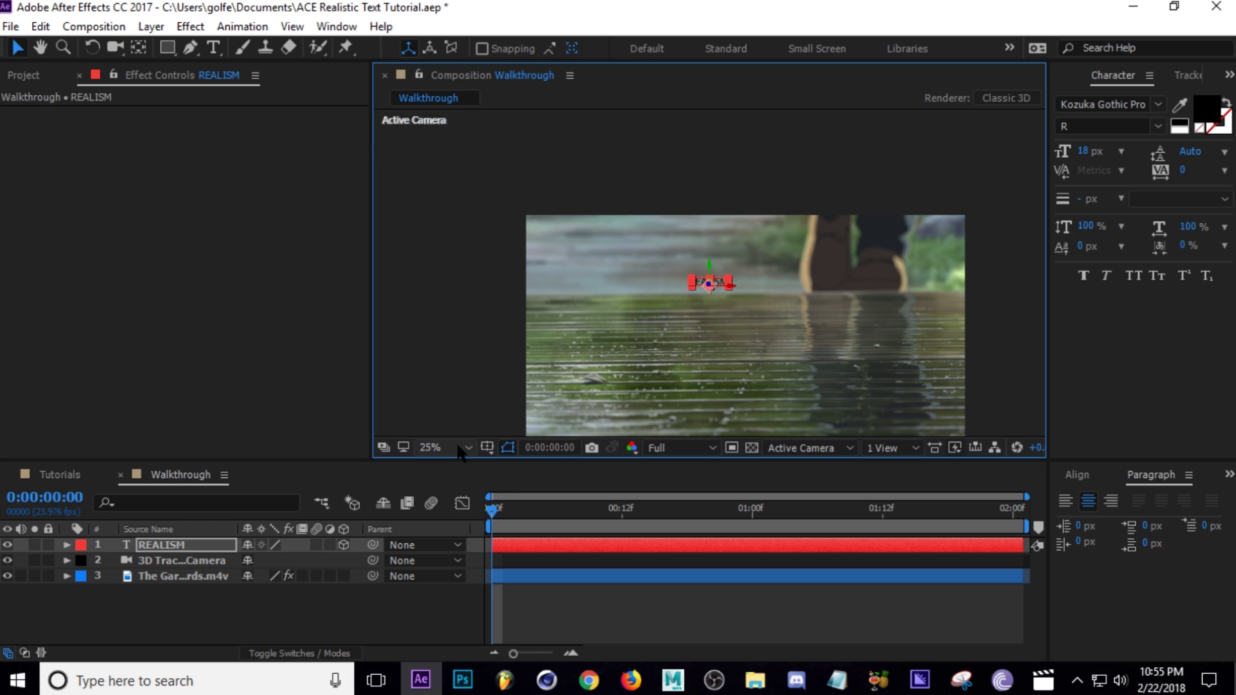
- Fit the viewer, show the footage's 3D Camera Tracker points, and preview the composition
{"action": "left_click", "coordinate": [459, 449]}
{"action": "left_click", "coordinate": [467, 118]}
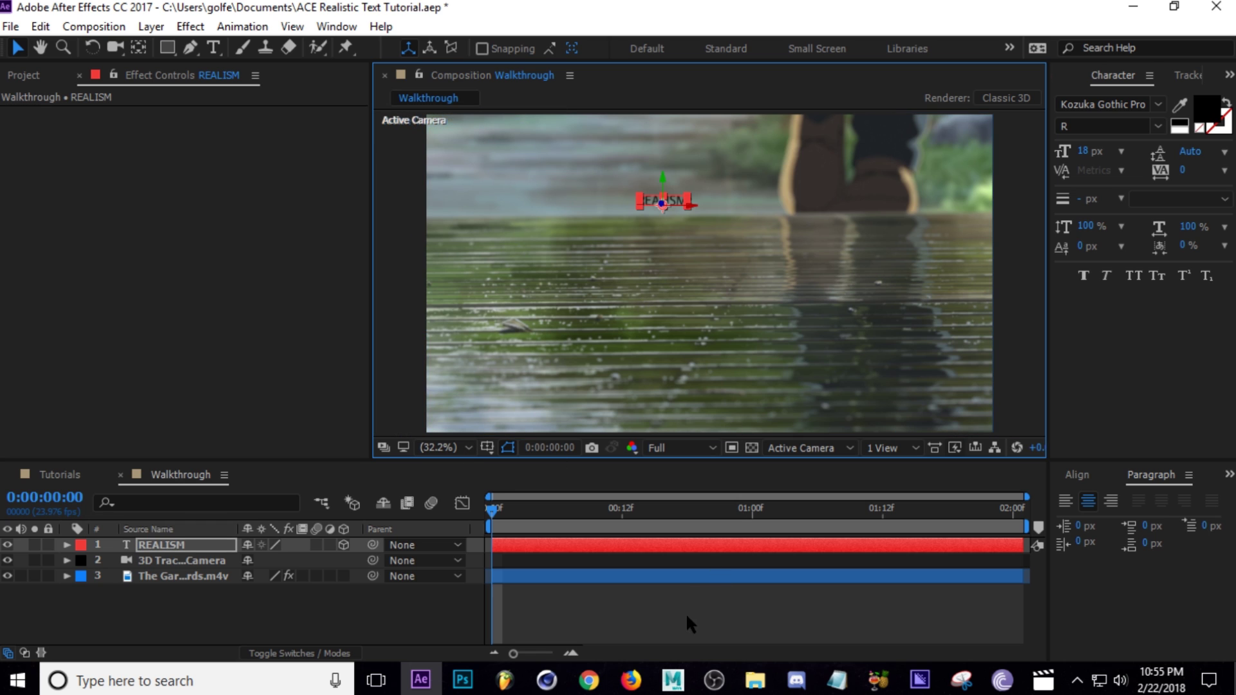
{"action": "left_click", "coordinate": [206, 578]}
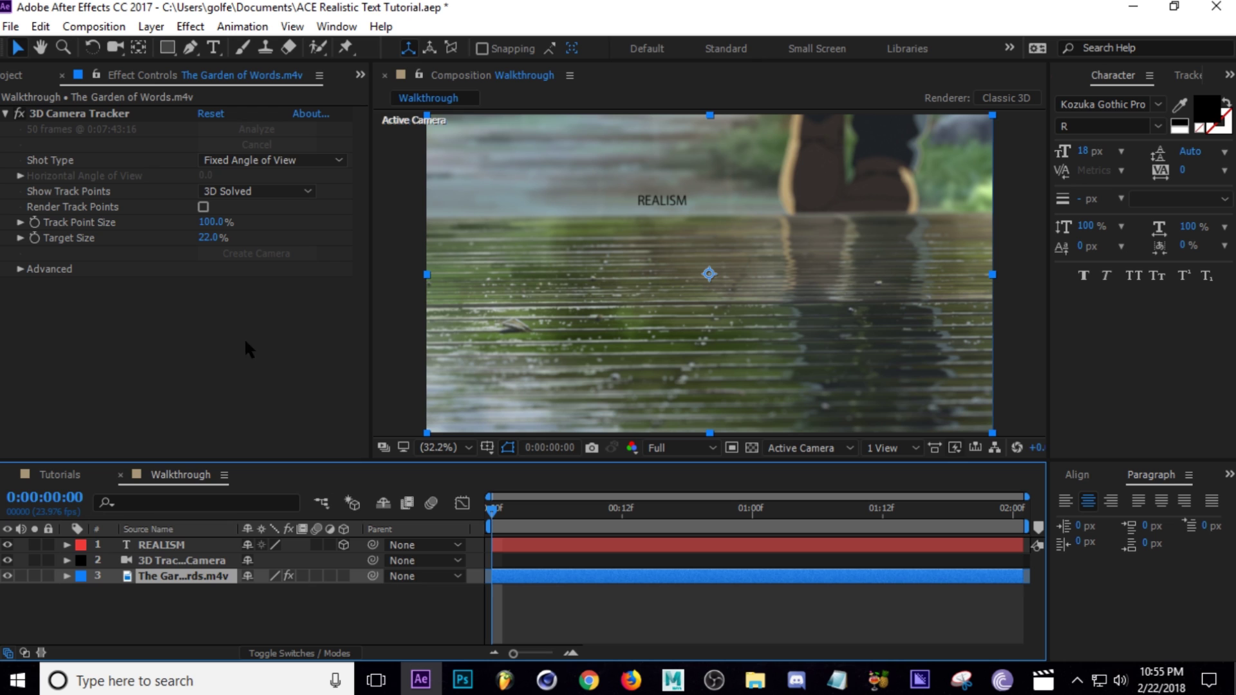
{"action": "left_click", "coordinate": [105, 118]}
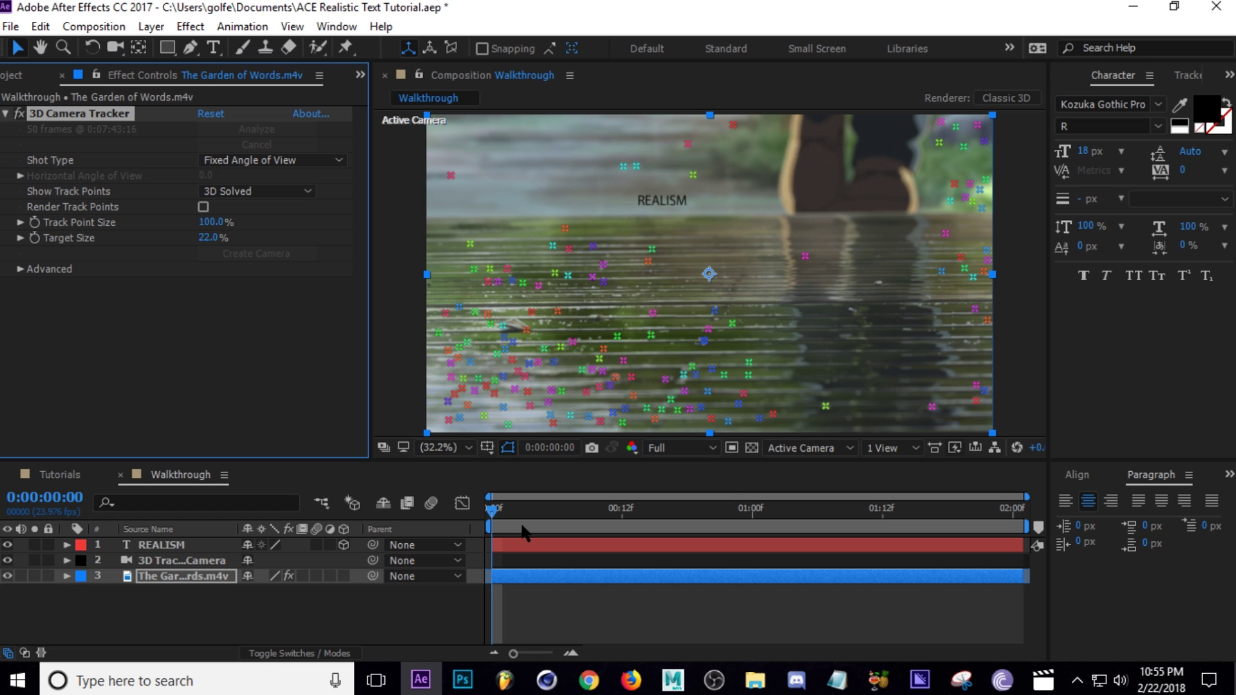
{"action": "key", "text": "space"}
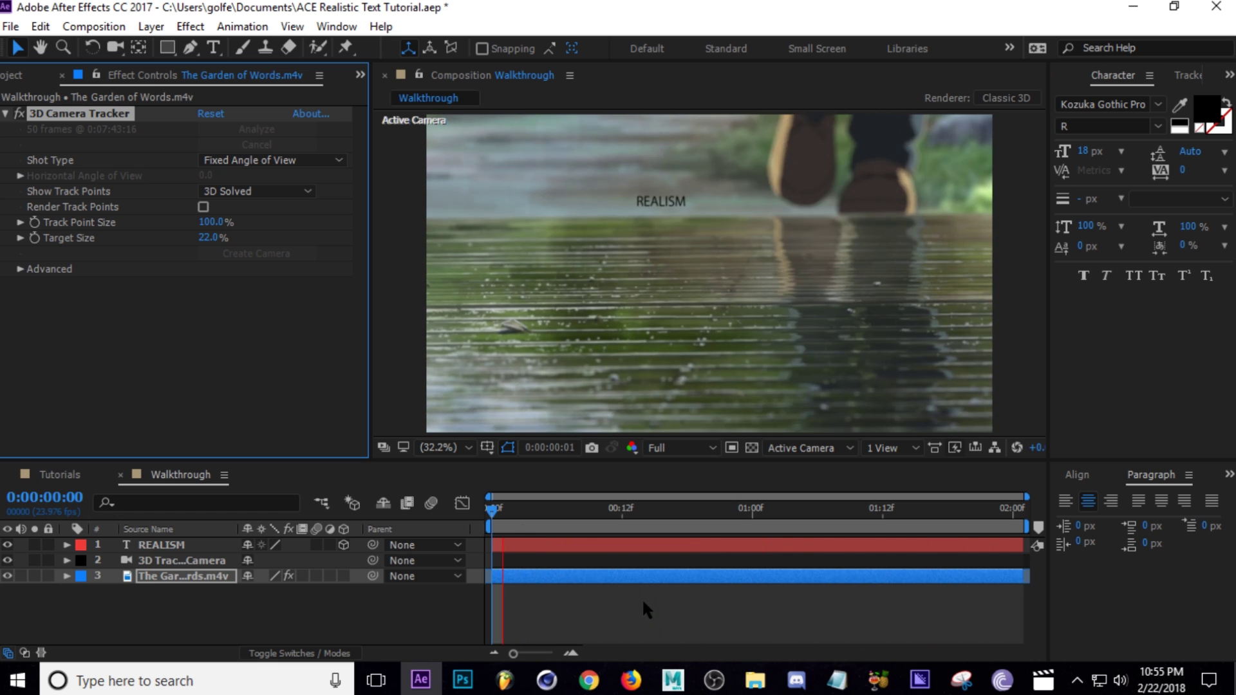
- Stop the preview at frame 13, select the REALISM text layer and save
{"action": "left_click", "coordinate": [613, 562]}
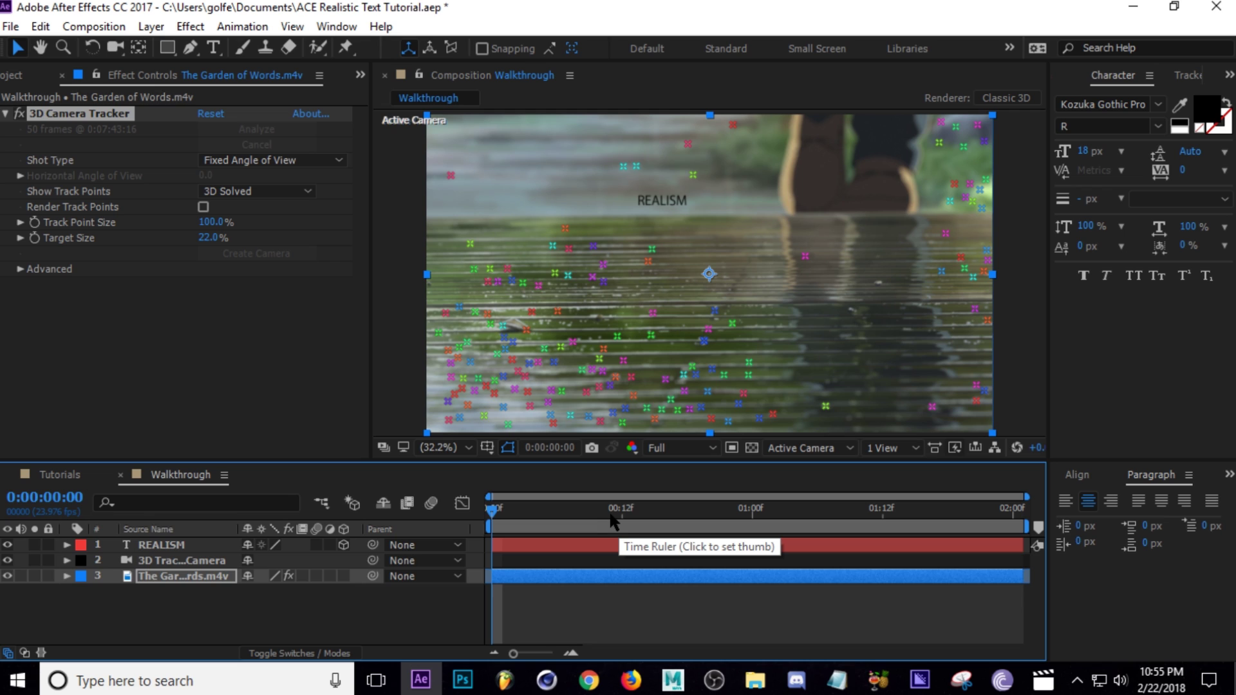
{"action": "left_click_drag", "start_coordinate": [605, 525], "coordinate": [633, 524]}
{"action": "left_click", "coordinate": [179, 546]}
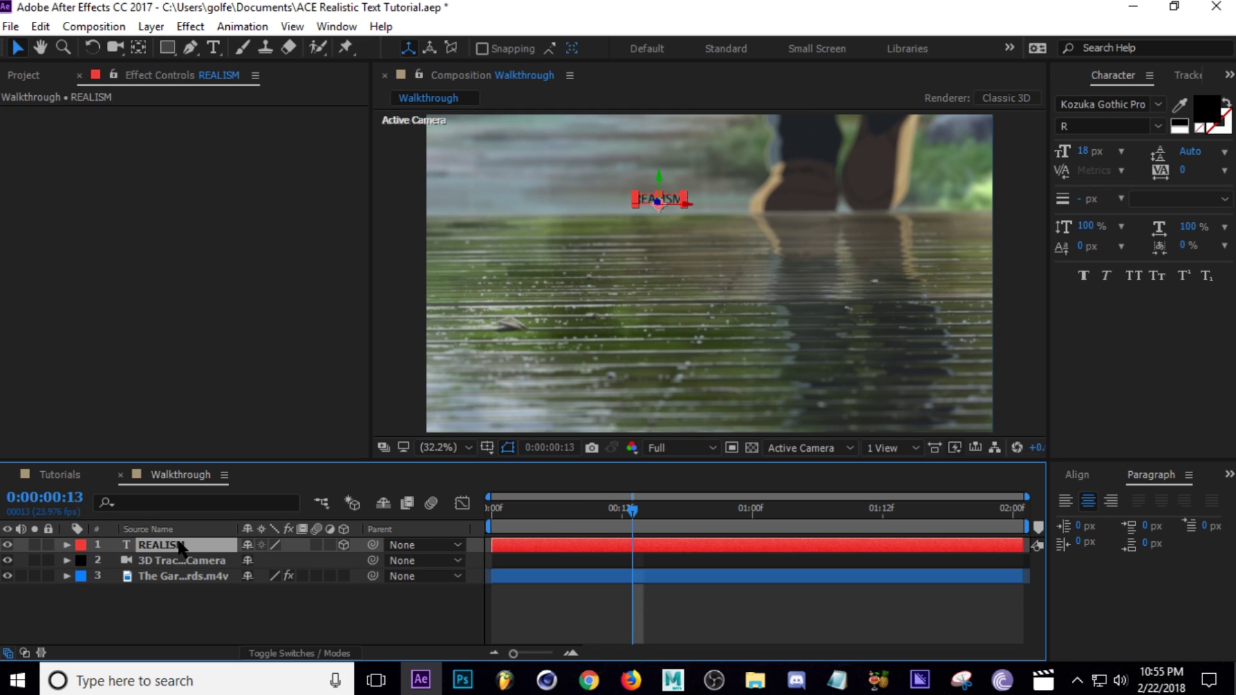
{"action": "left_click", "coordinate": [1188, 122]}
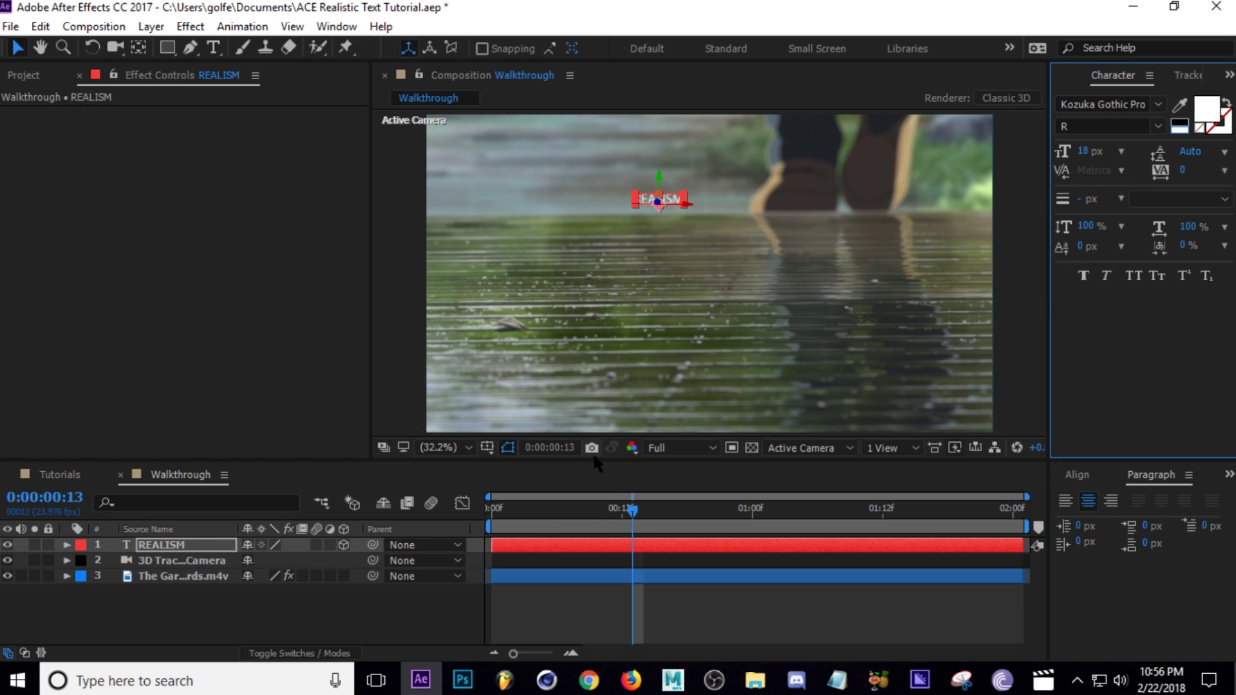
{"action": "left_click", "coordinate": [216, 549]}
{"action": "key", "text": "ctrl+s"}
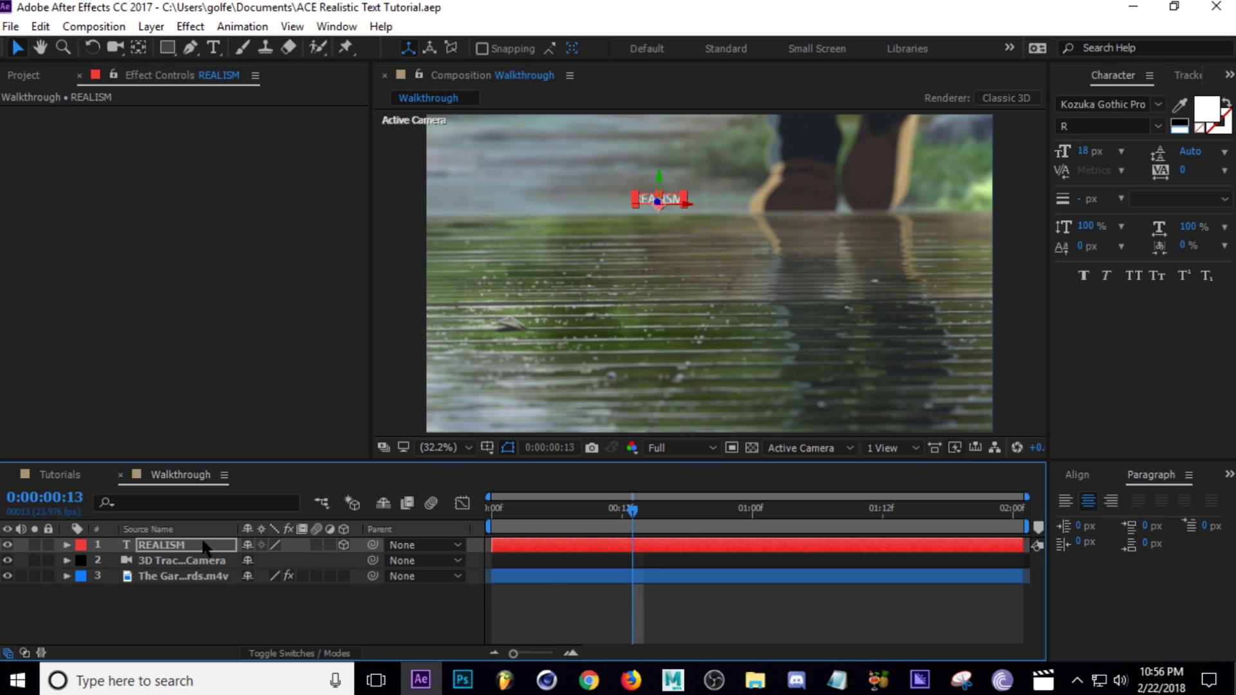
{"action": "key", "text": "Return"}
- Duplicate REALISM, place the copy below it, rename it 'REALISM Shadow' and save
{"action": "key", "text": "ctrl+d"}
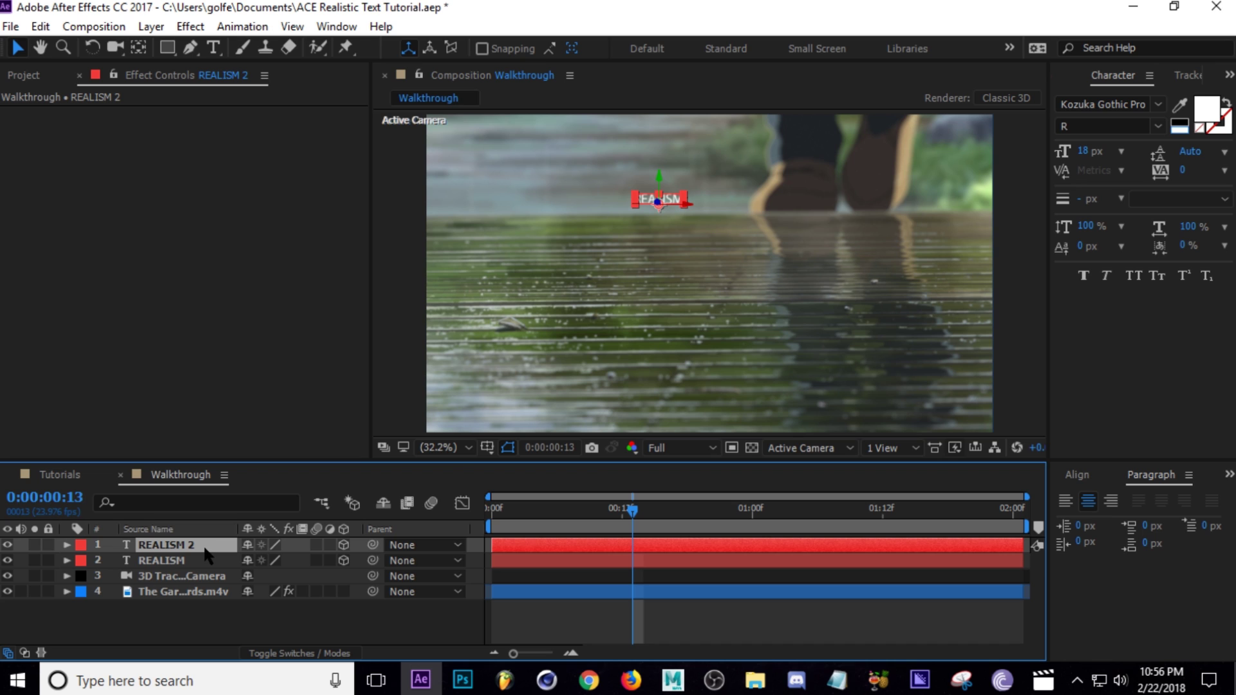
{"action": "left_click_drag", "start_coordinate": [206, 552], "coordinate": [202, 569]}
{"action": "key", "text": "Return"}
{"action": "type", "text": "Shadow"}
{"action": "key", "text": "Return"}
{"action": "key", "text": "ctrl+s"}
- Zoom in on the text and give the shadow copy a black fill
{"action": "scroll", "coordinate": [640, 215], "scroll_direction": "up", "scroll_amount": 5}
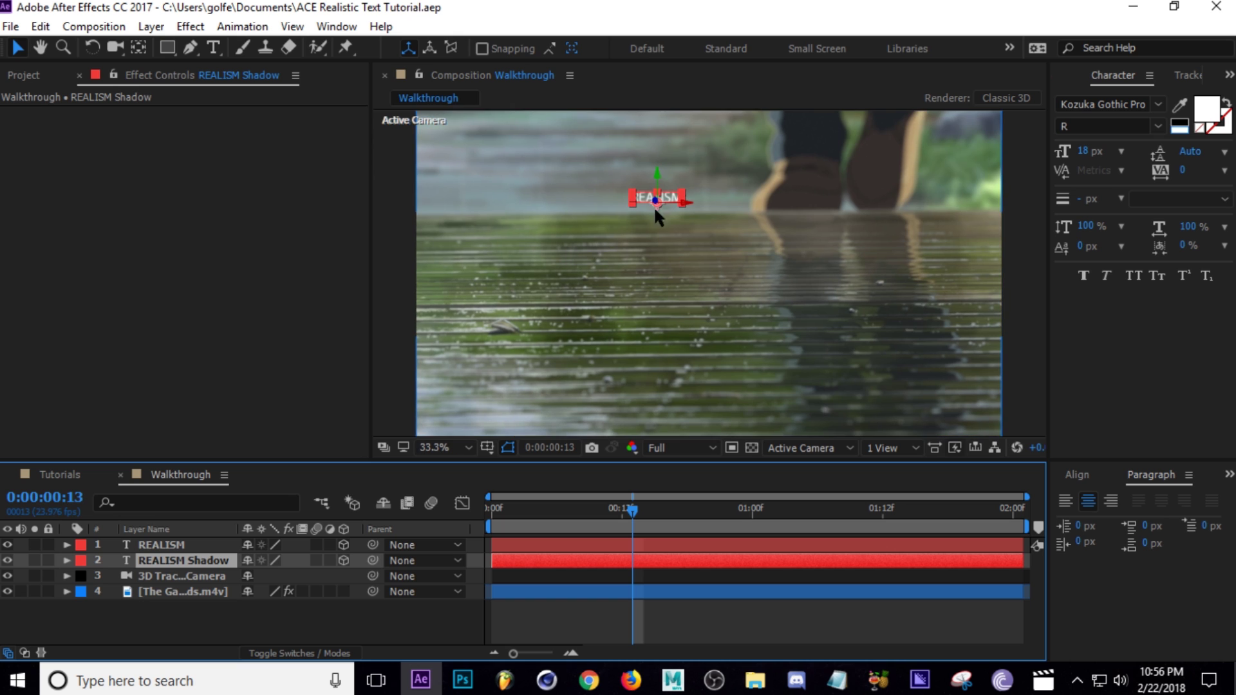
{"action": "key", "text": "h"}
{"action": "left_click_drag", "start_coordinate": [663, 283], "coordinate": [687, 293]}
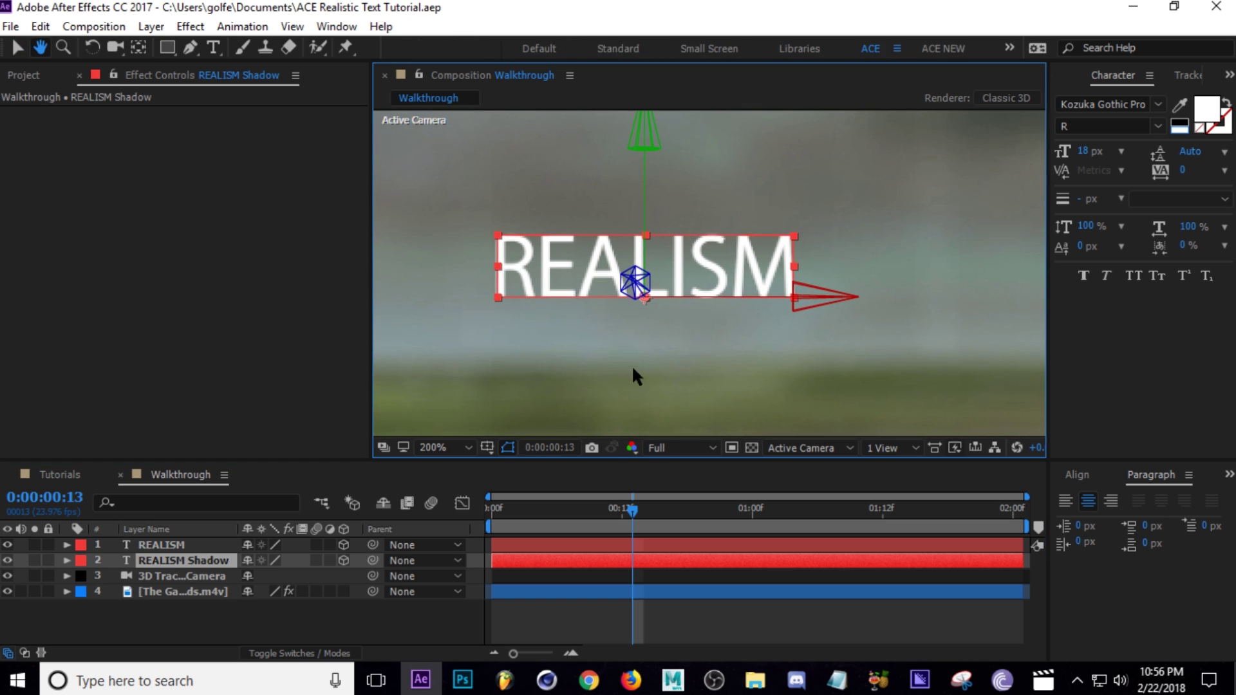
{"action": "key", "text": "v"}
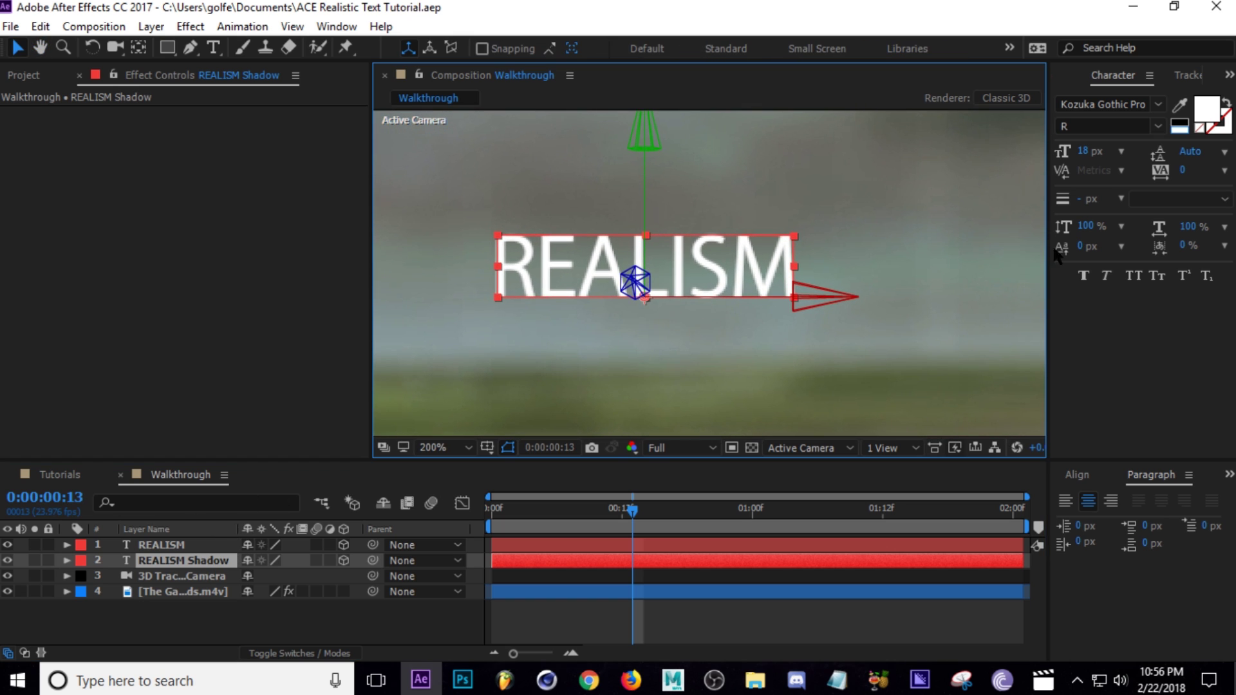
{"action": "left_click", "coordinate": [1179, 124]}
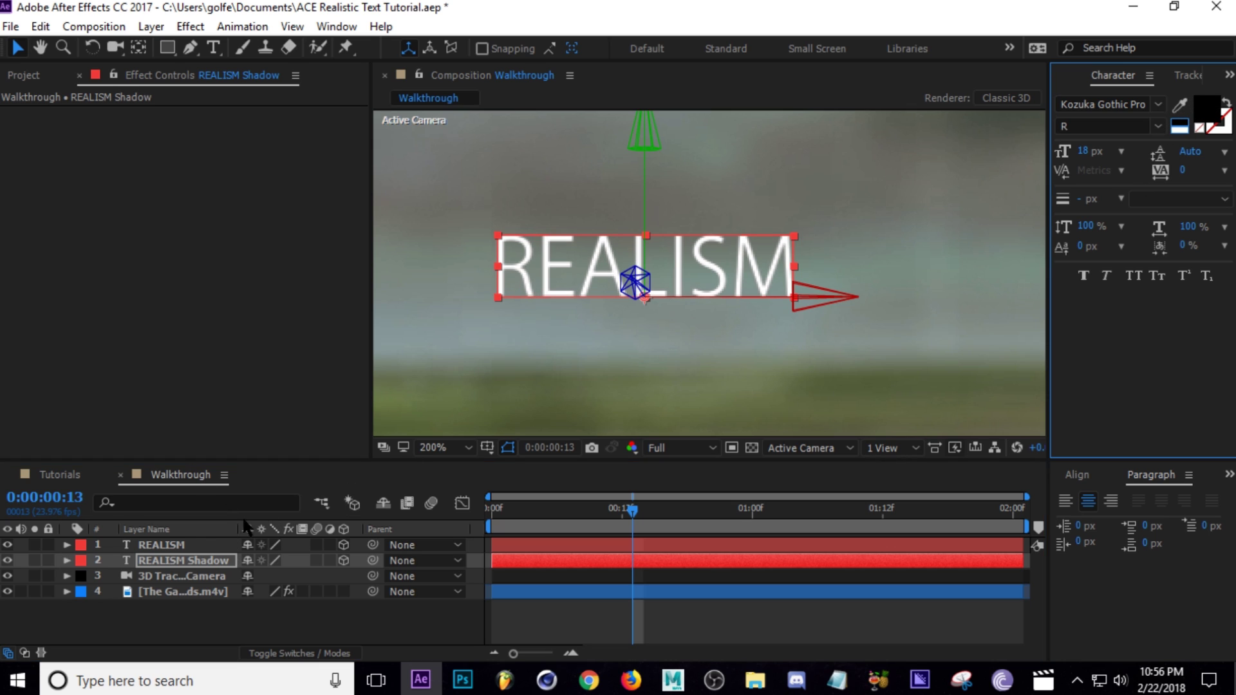
- Tip REALISM Shadow to 83° X Rotation and move it beneath the text
{"action": "left_click", "coordinate": [169, 566]}
{"action": "key", "text": "r"}
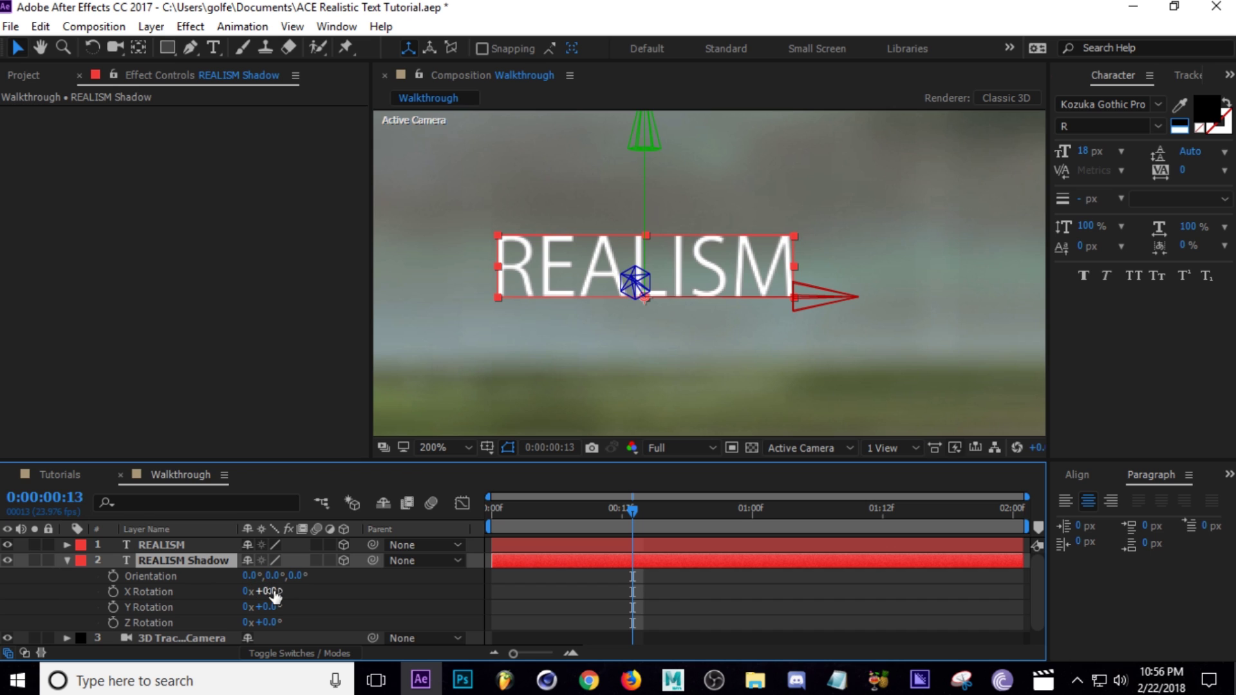
{"action": "left_click_drag", "start_coordinate": [269, 590], "coordinate": [341, 587]}
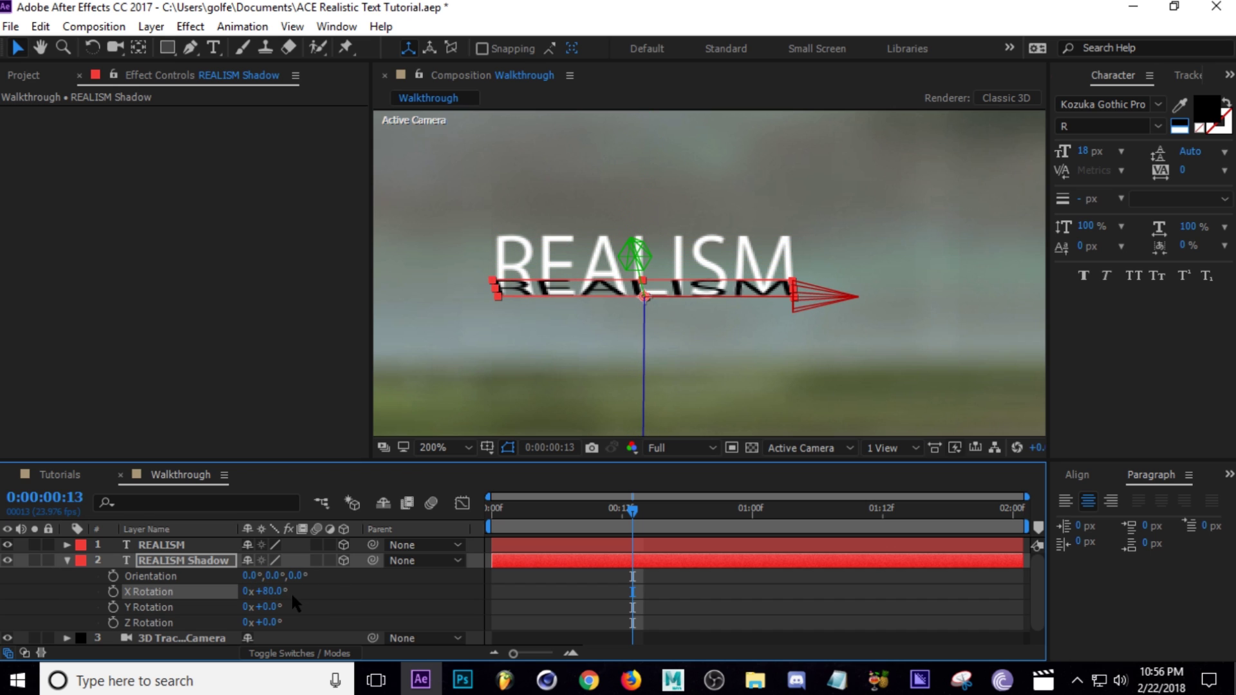
{"action": "left_click_drag", "start_coordinate": [716, 294], "coordinate": [717, 283]}
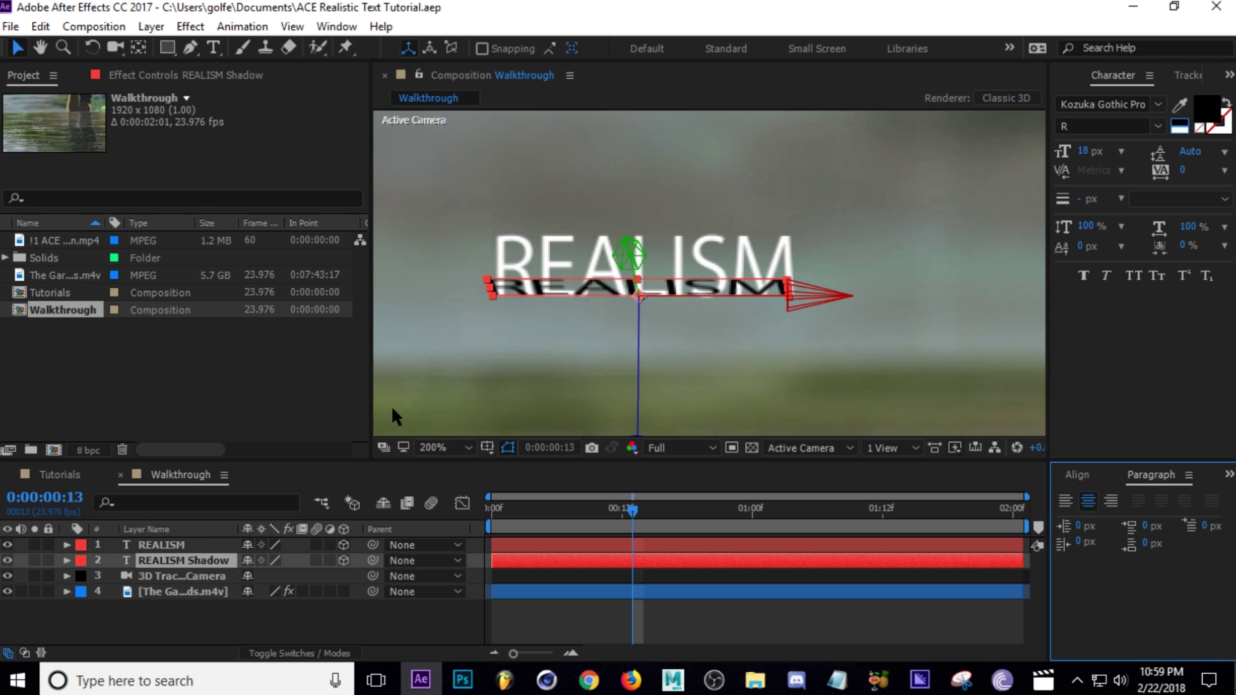
{"action": "mouse_move", "coordinate": [699, 287]}
{"action": "left_mouse_down"}
{"action": "mouse_move", "coordinate": [683, 287]}
{"action": "mouse_move", "coordinate": [682, 263]}
{"action": "mouse_move", "coordinate": [704, 289]}
{"action": "mouse_move", "coordinate": [686, 291]}
{"action": "mouse_move", "coordinate": [717, 298]}
{"action": "mouse_move", "coordinate": [704, 289]}
{"action": "left_mouse_up"}
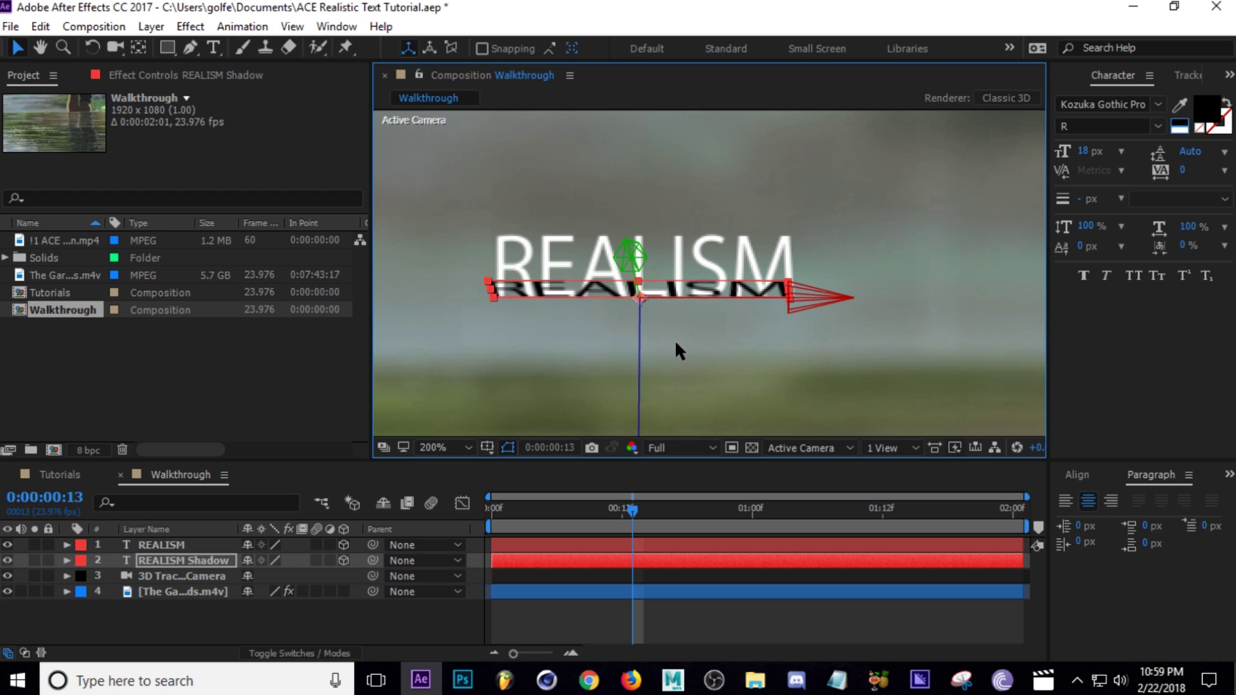
- Adjust the shadow's Position, depth from -1471.7 to -1454.7, and save
{"action": "left_click", "coordinate": [213, 562]}
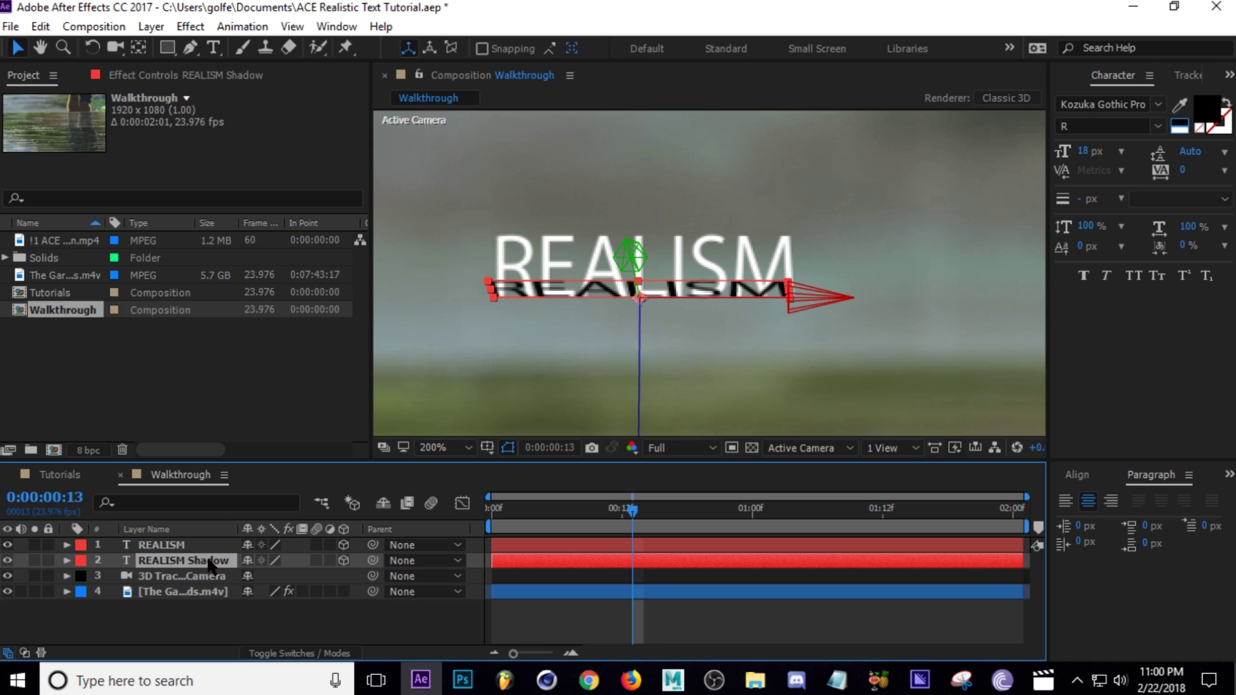
{"action": "key", "text": "p"}
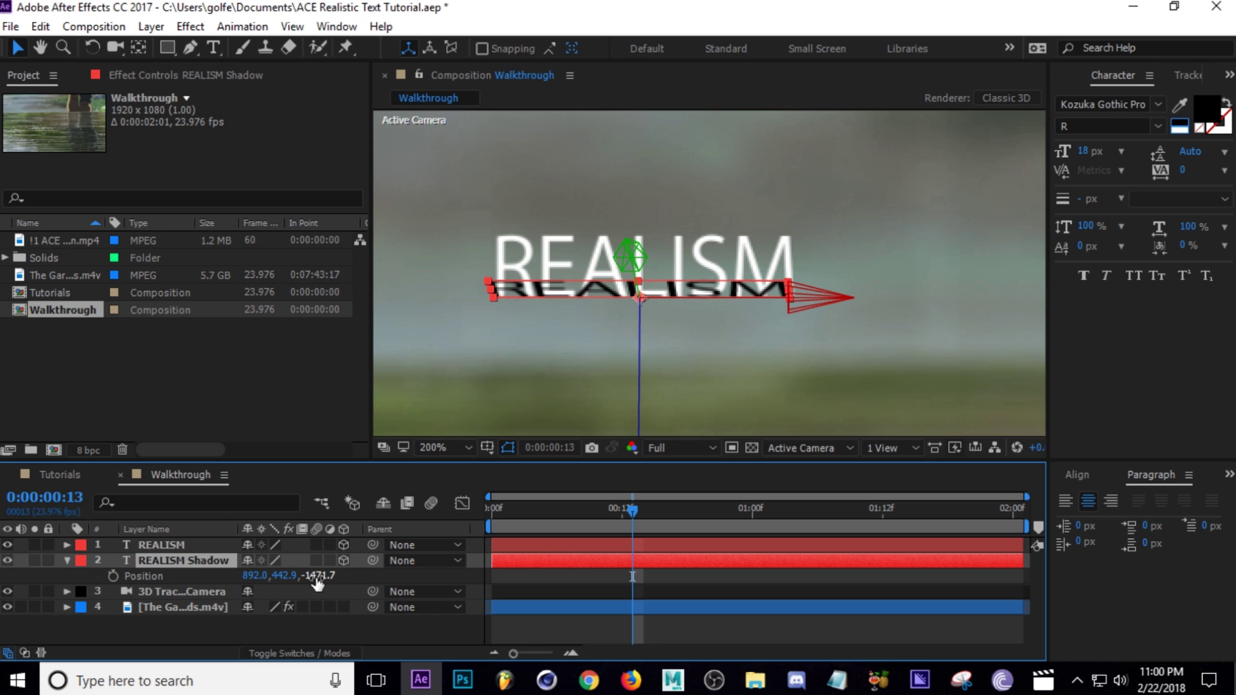
{"action": "left_click_drag", "start_coordinate": [314, 577], "coordinate": [337, 584]}
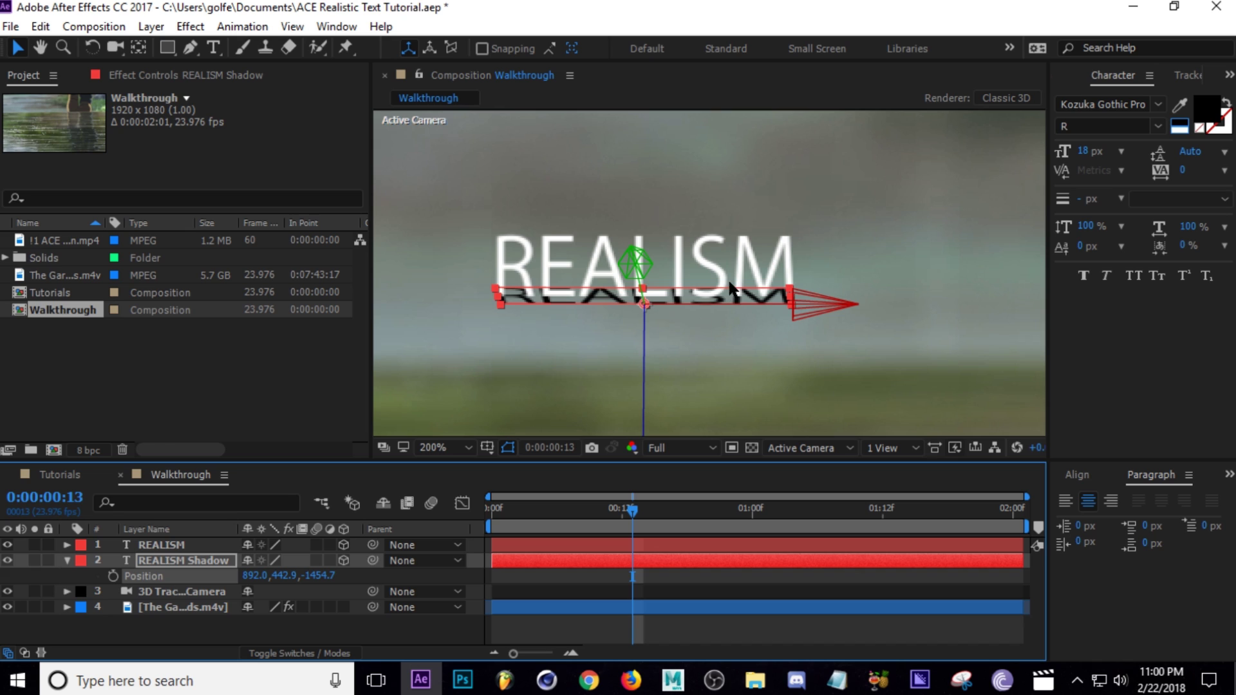
{"action": "left_click_drag", "start_coordinate": [739, 304], "coordinate": [735, 293]}
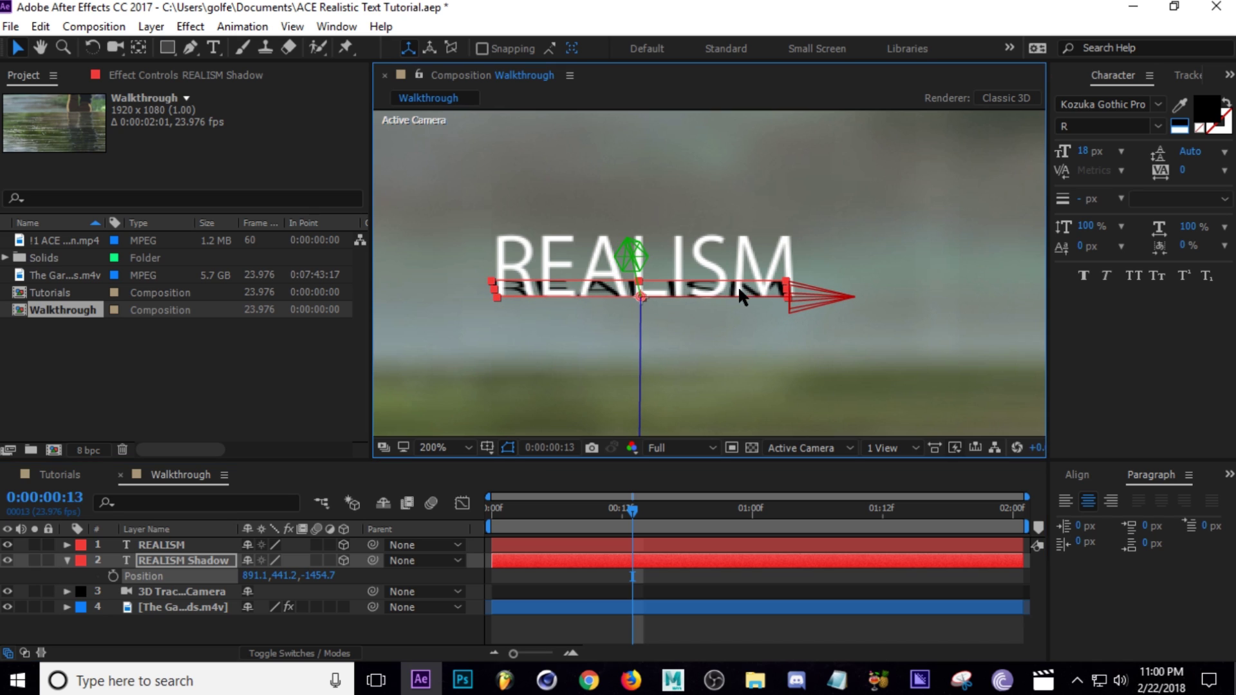
{"action": "left_click_drag", "start_coordinate": [739, 288], "coordinate": [740, 287]}
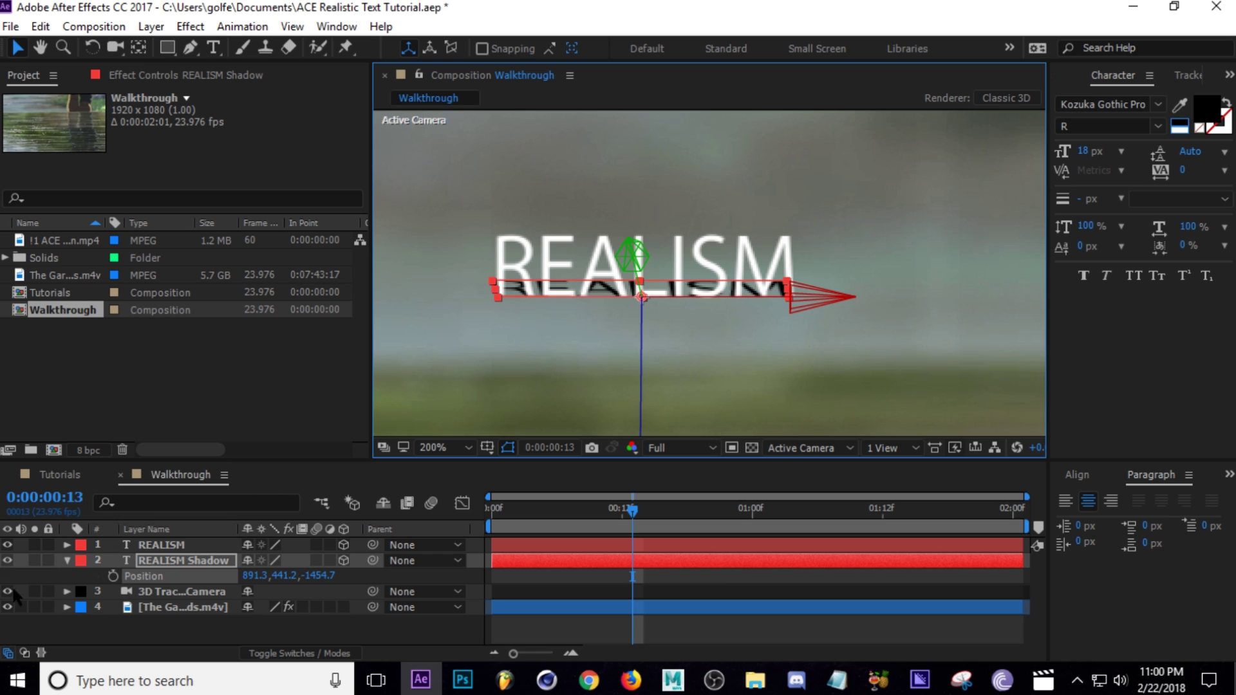
{"action": "left_click", "coordinate": [67, 561]}
{"action": "key", "text": "ctrl+s"}
- Step through the shot from frame 19 to review the shadow
{"action": "left_click", "coordinate": [699, 524]}
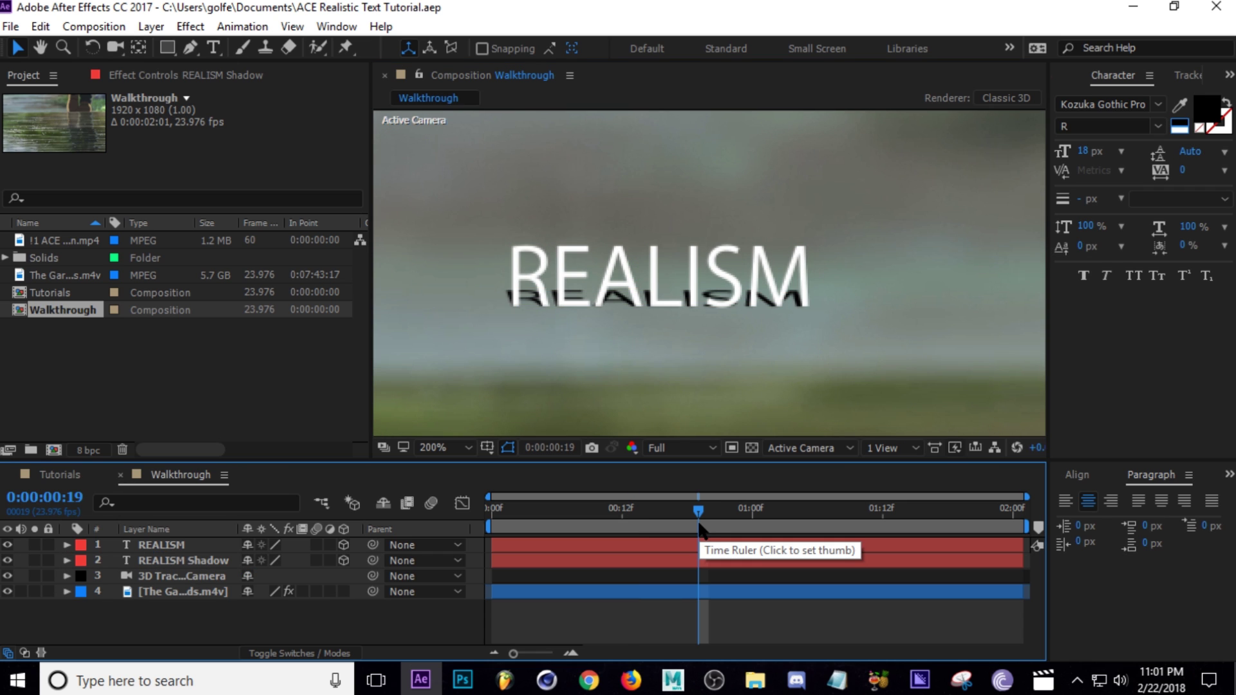
{"action": "left_click_drag", "start_coordinate": [699, 511], "coordinate": [926, 520]}
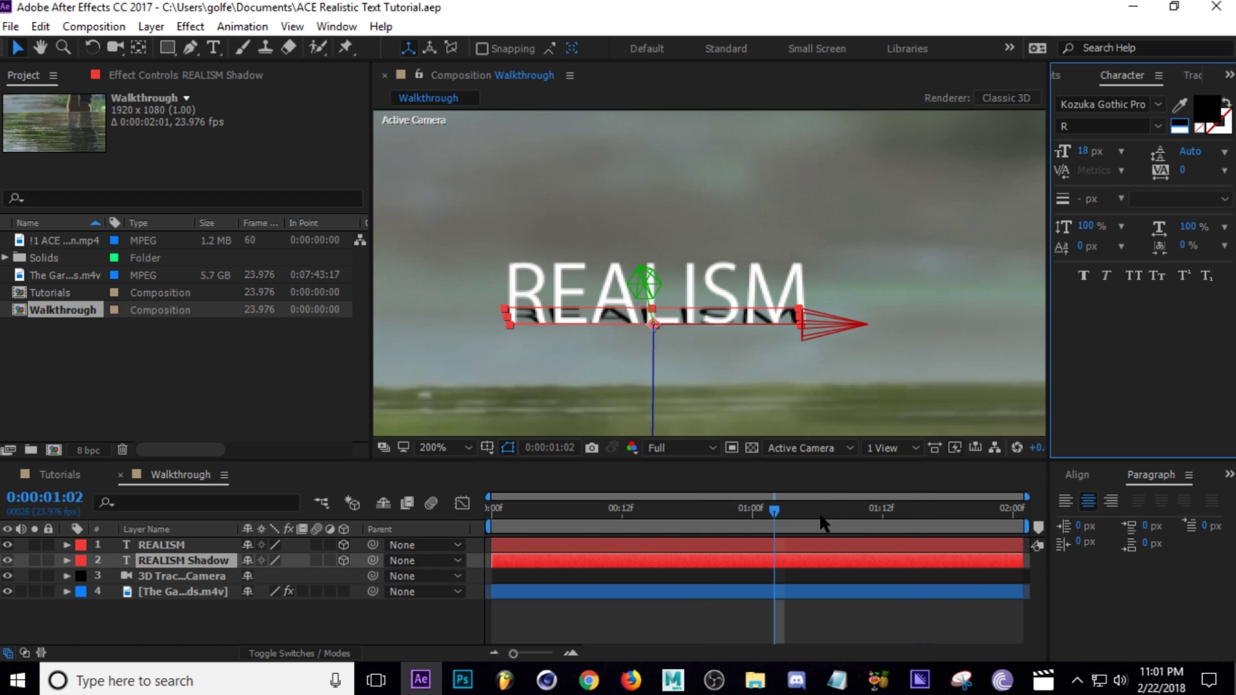
{"action": "left_click", "coordinate": [300, 530]}
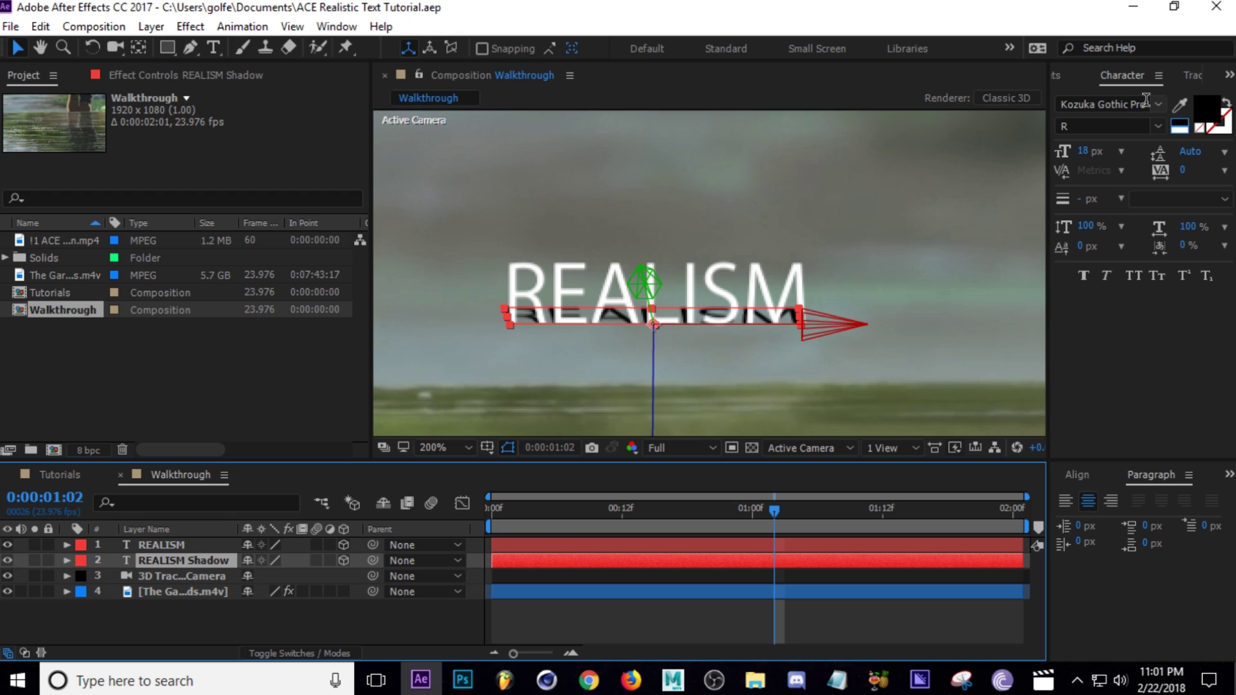
{"action": "left_click", "coordinate": [1228, 76]}
- Apply BCC Gaussian Blur to REALISM Shadow with Horizontal Blur 1.0 and save
{"action": "left_click", "coordinate": [1175, 118]}
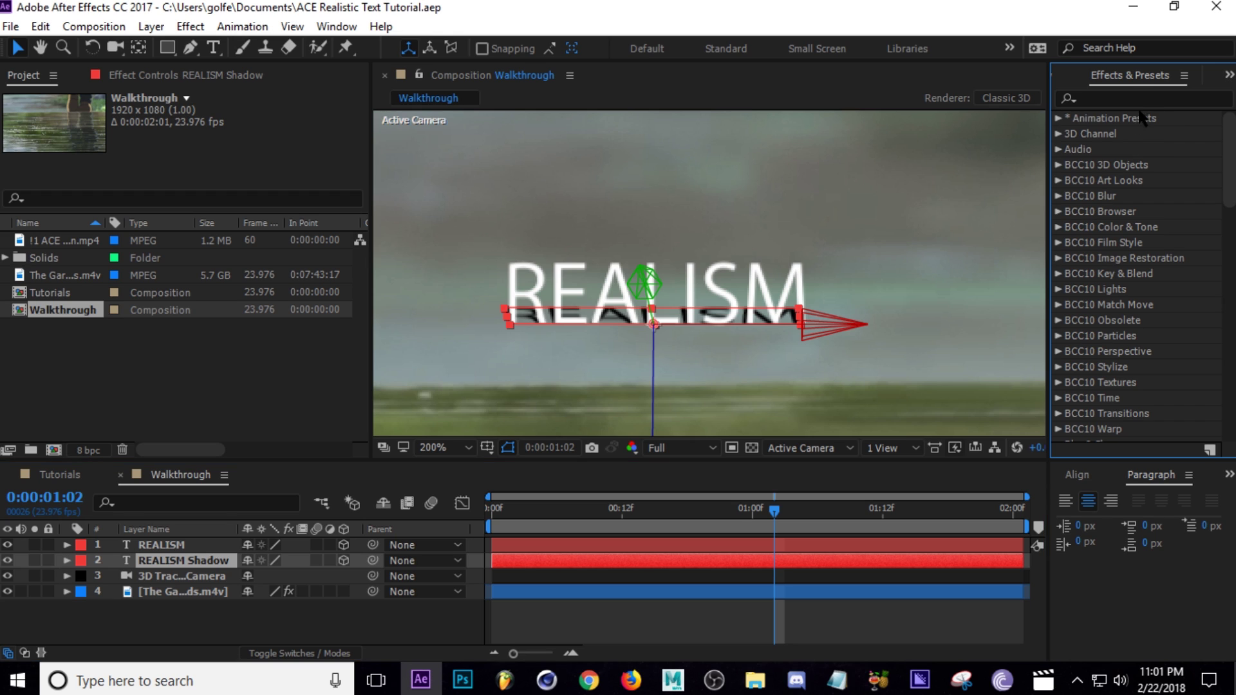
{"action": "type", "text": "gausssia"}
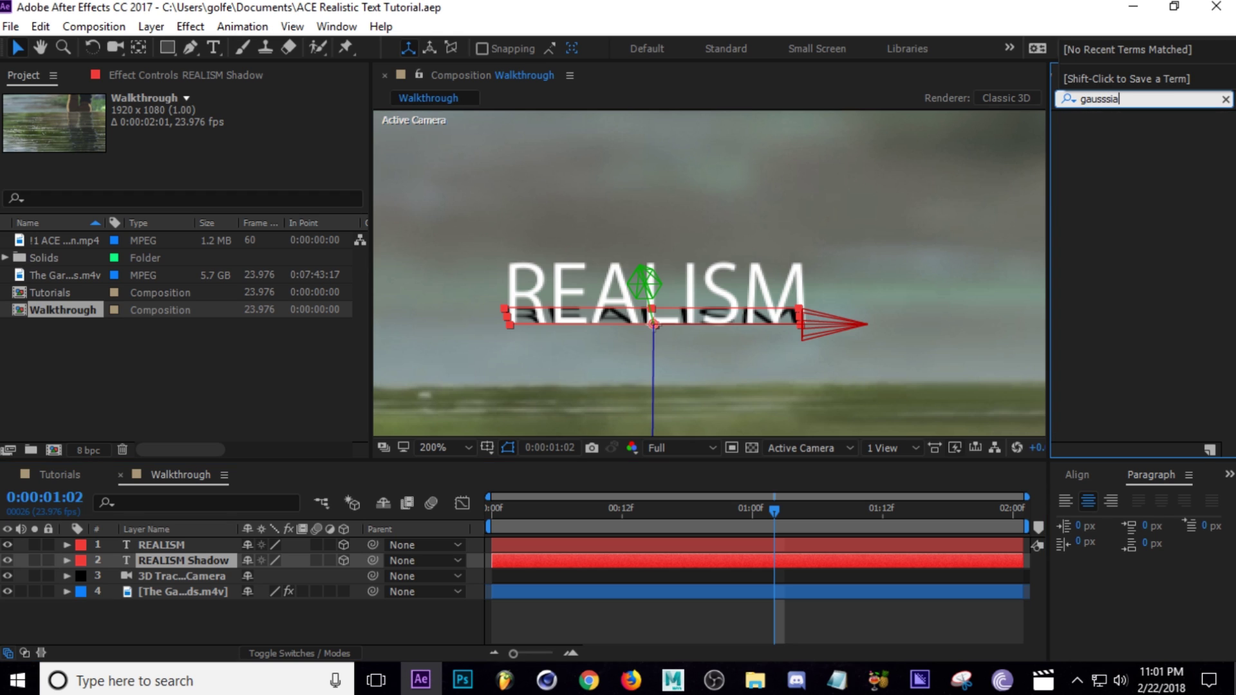
{"action": "key", "text": "BackSpace"}
{"action": "key", "text": "BackSpace"}
{"action": "key", "text": "BackSpace"}
{"action": "type", "text": "i"}
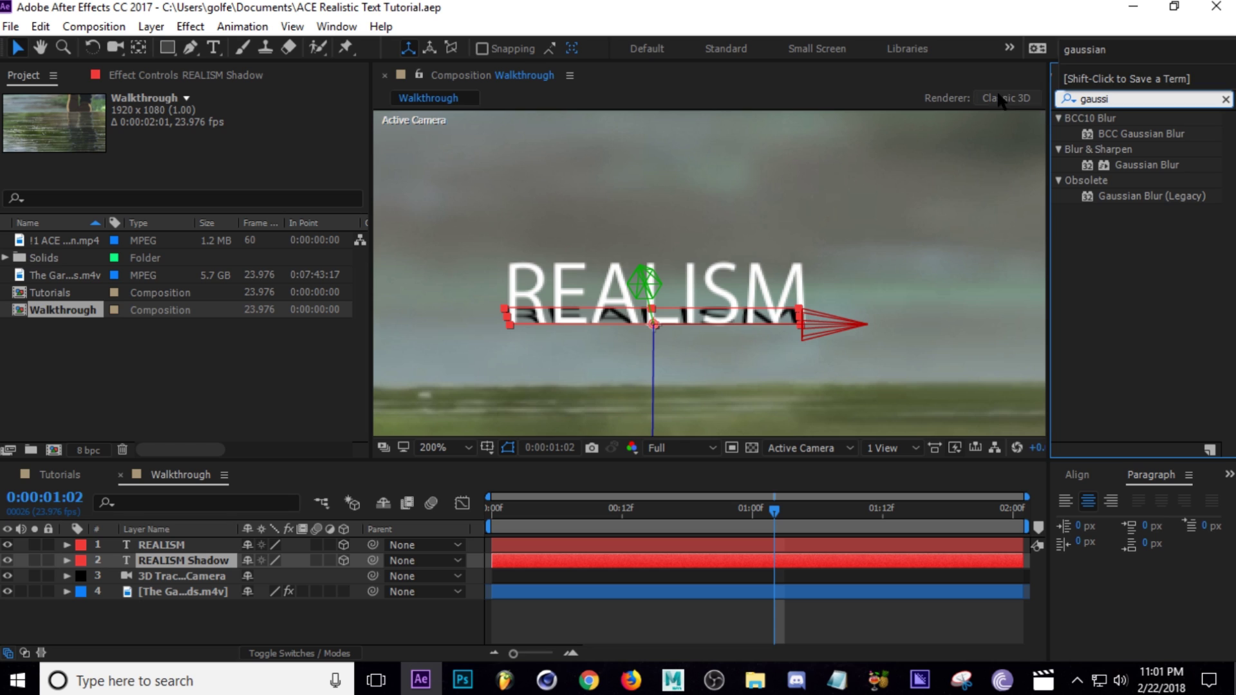
{"action": "left_click_drag", "start_coordinate": [1138, 137], "coordinate": [211, 561]}
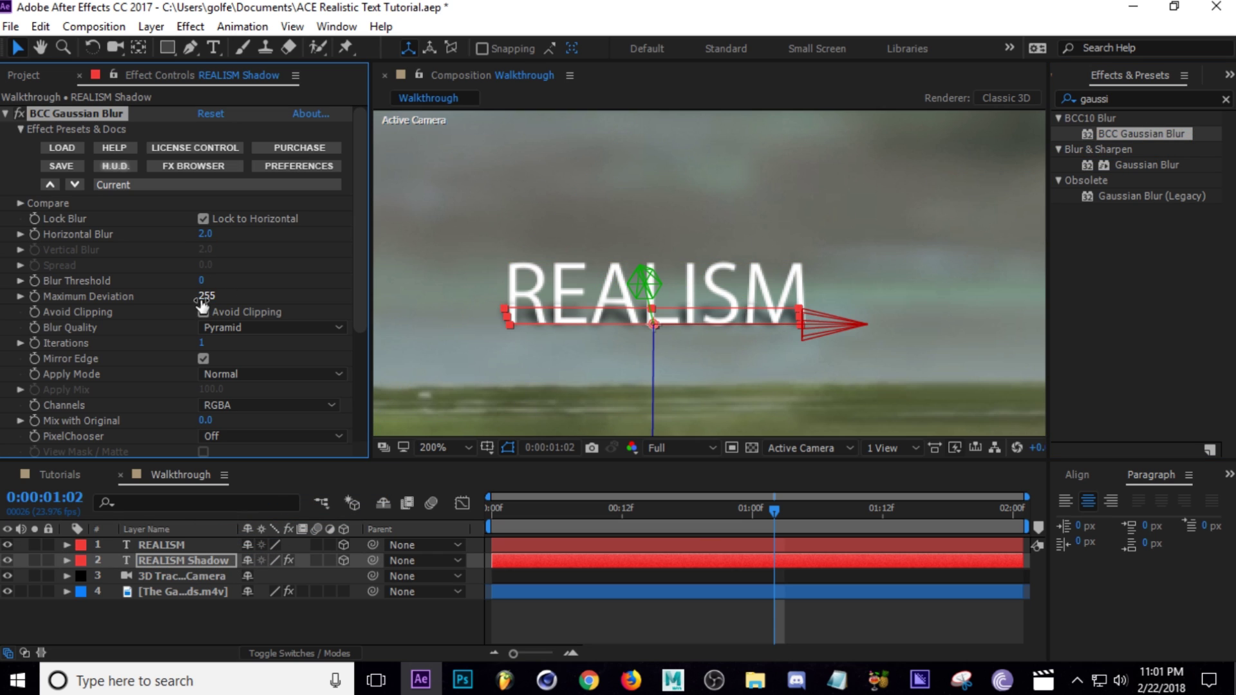
{"action": "left_click", "coordinate": [207, 236]}
{"action": "type", "text": "1"}
{"action": "key", "text": "Return"}
{"action": "key", "text": "ctrl+s"}
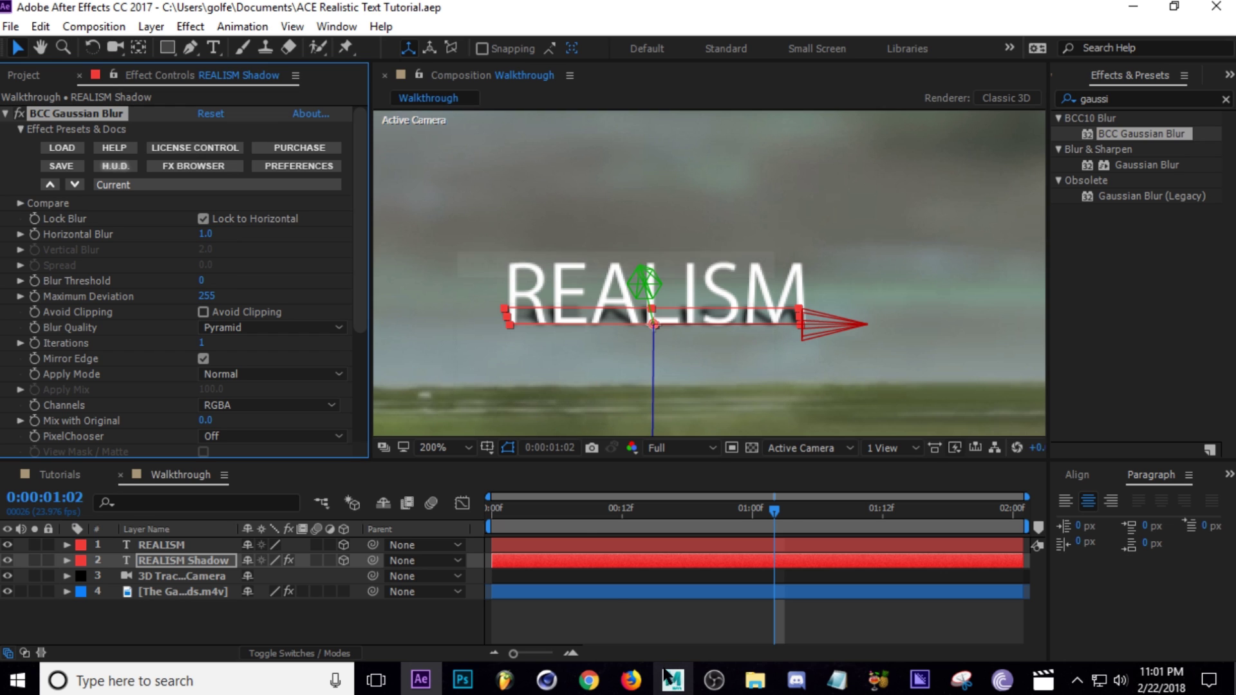
- Fit the frame in the viewer and preview the shot, stopping at frame 20
{"action": "left_click", "coordinate": [663, 623]}
{"action": "left_click_drag", "start_coordinate": [779, 518], "coordinate": [872, 533]}
{"action": "scroll", "coordinate": [760, 327], "scroll_direction": "down", "scroll_amount": 1}
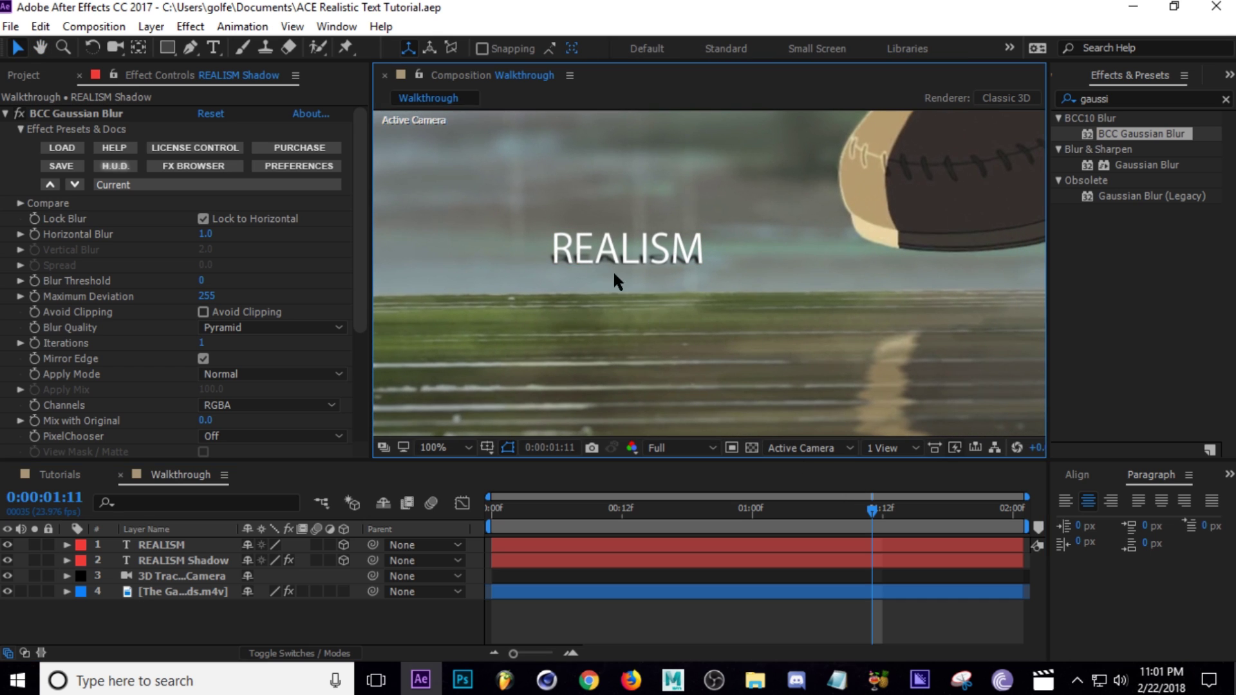
{"action": "left_click", "coordinate": [443, 447]}
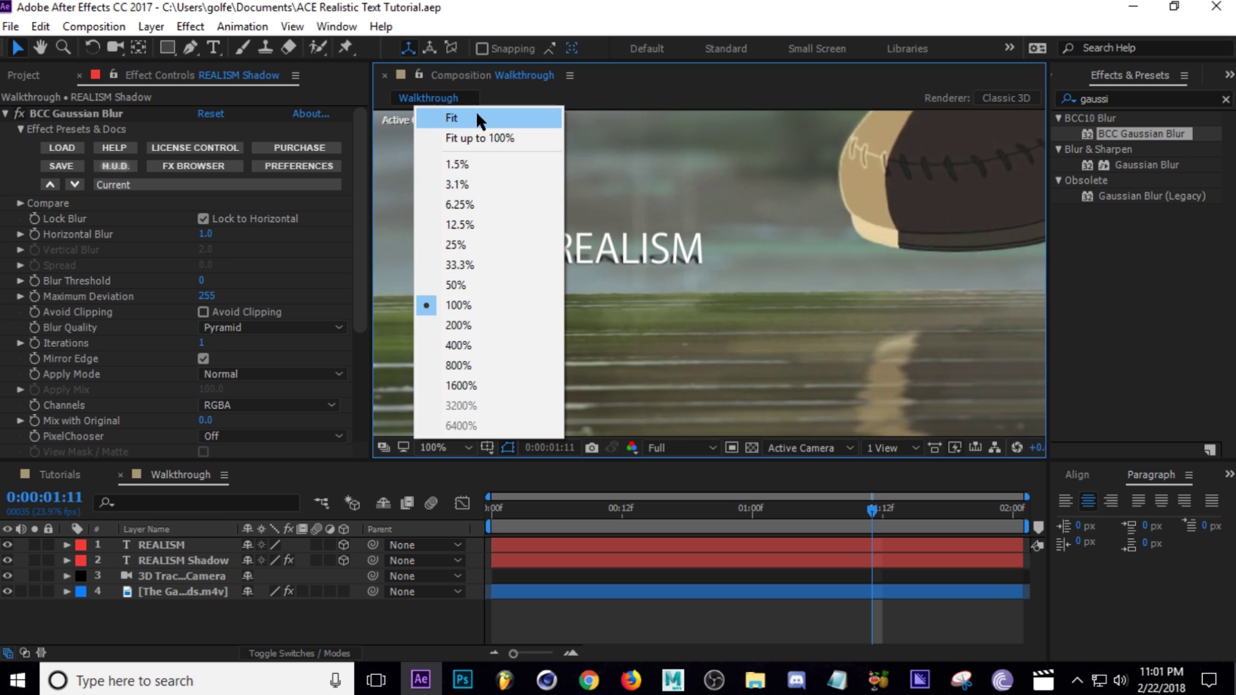
{"action": "left_click", "coordinate": [476, 110]}
{"action": "left_click", "coordinate": [561, 612]}
{"action": "key", "text": "space"}
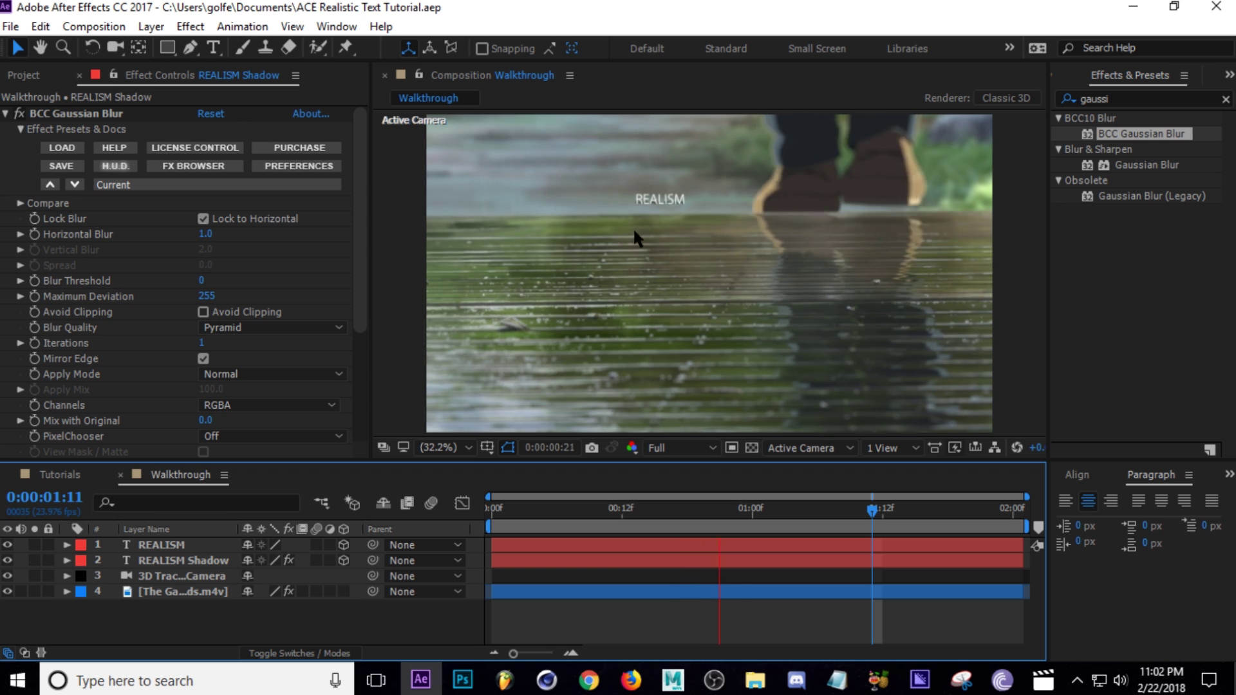
{"action": "left_click", "coordinate": [708, 519]}
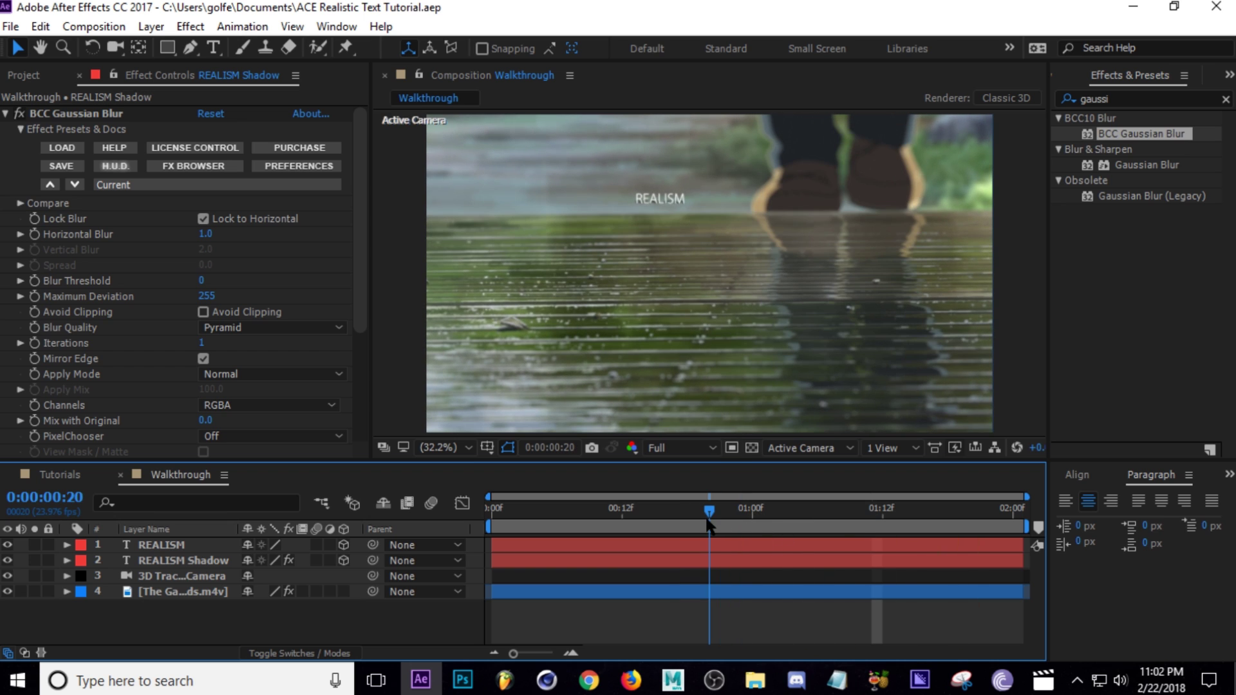
- Apply BCC Gaussian Blur to the REALISM text layer
{"action": "left_click", "coordinate": [183, 545]}
{"action": "left_click_drag", "start_coordinate": [994, 202], "coordinate": [698, 318]}
{"action": "scroll", "coordinate": [630, 198], "scroll_direction": "up", "scroll_amount": 4}
- Keyframe the REALISM text's Horizontal Blur at 0.0 and save
{"action": "scroll", "coordinate": [698, 316], "scroll_direction": "up", "scroll_amount": 2}
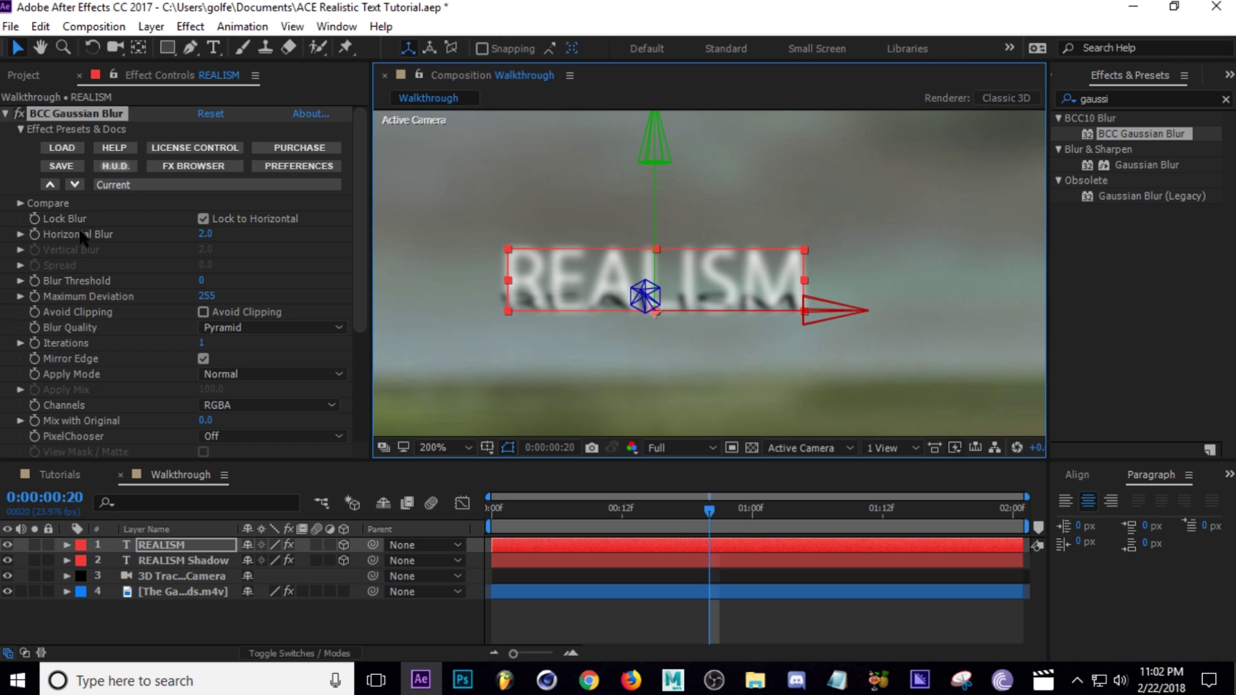
{"action": "left_click", "coordinate": [35, 235]}
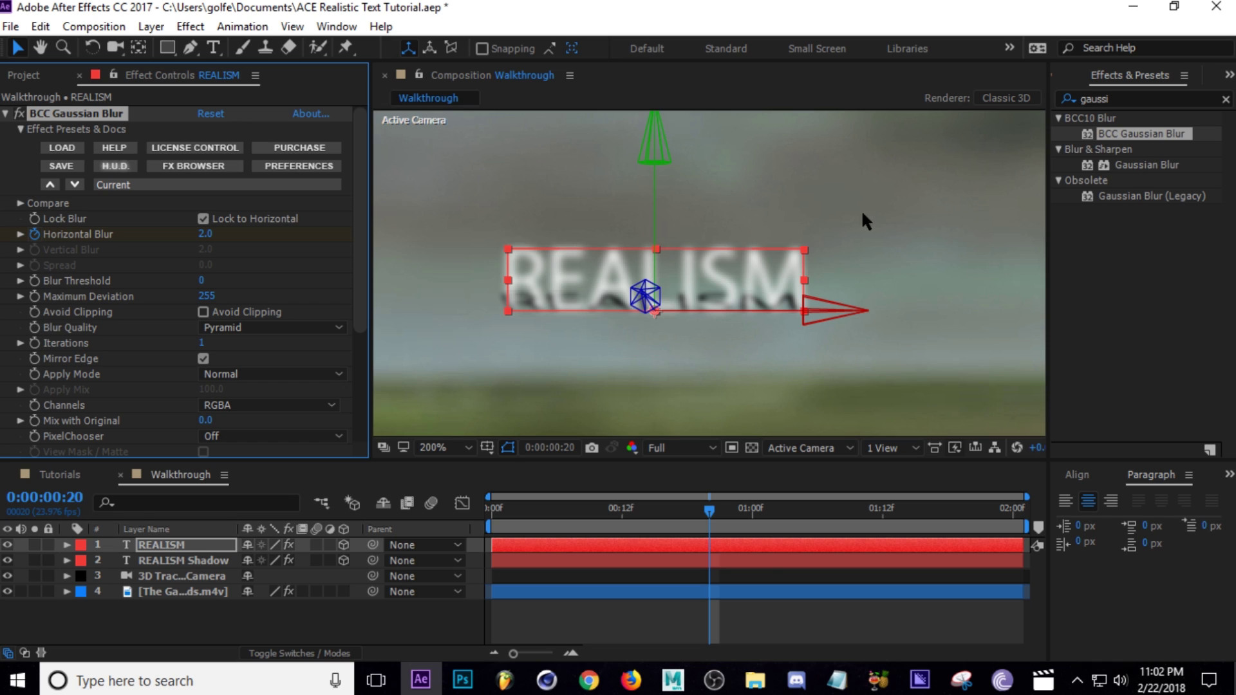
{"action": "key", "text": "u"}
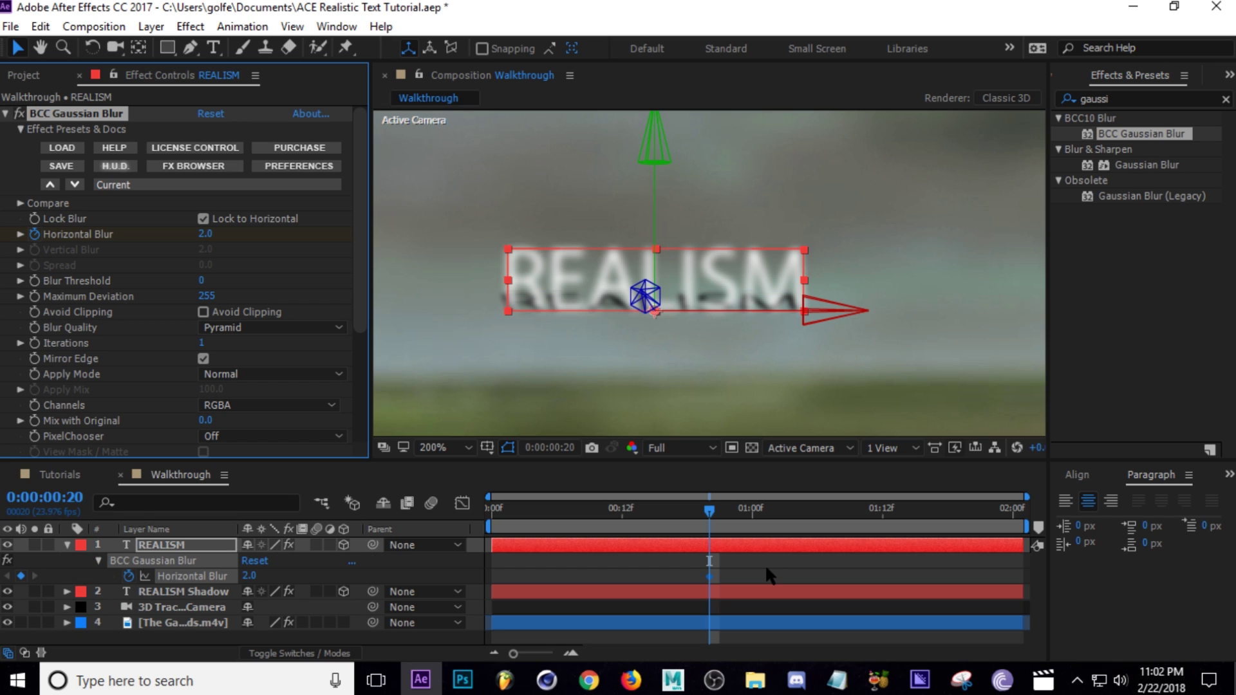
{"action": "left_click", "coordinate": [707, 570]}
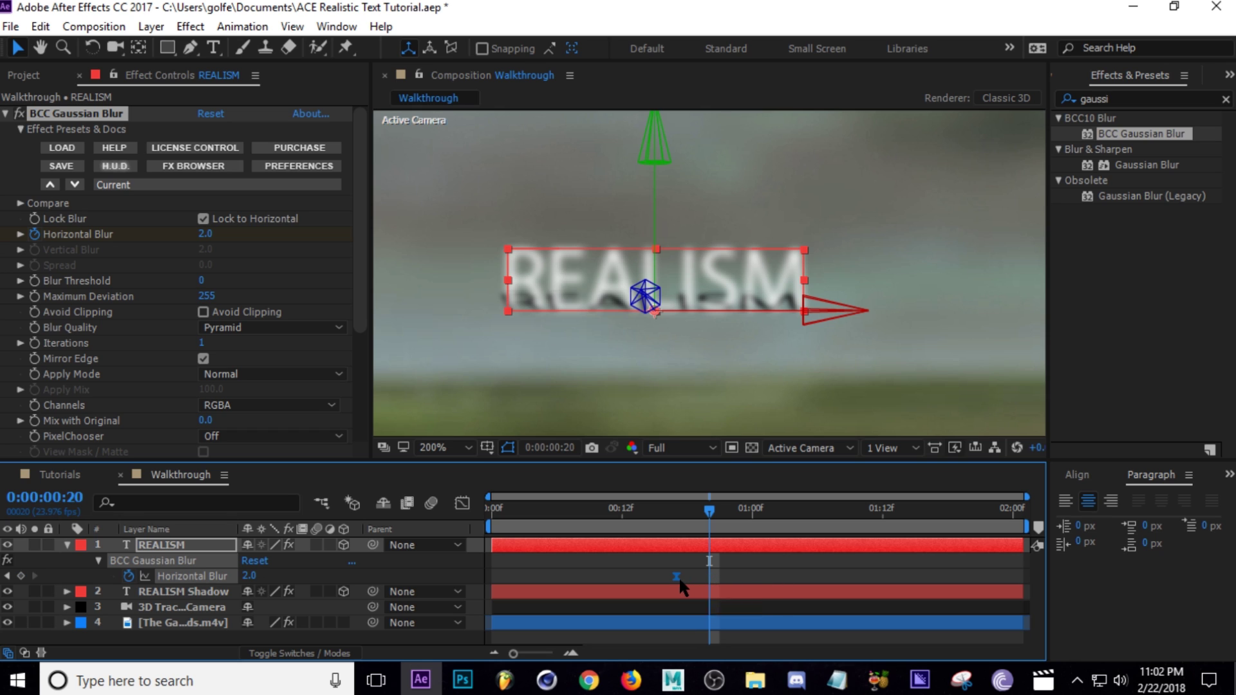
{"action": "left_click_drag", "start_coordinate": [249, 580], "coordinate": [172, 585]}
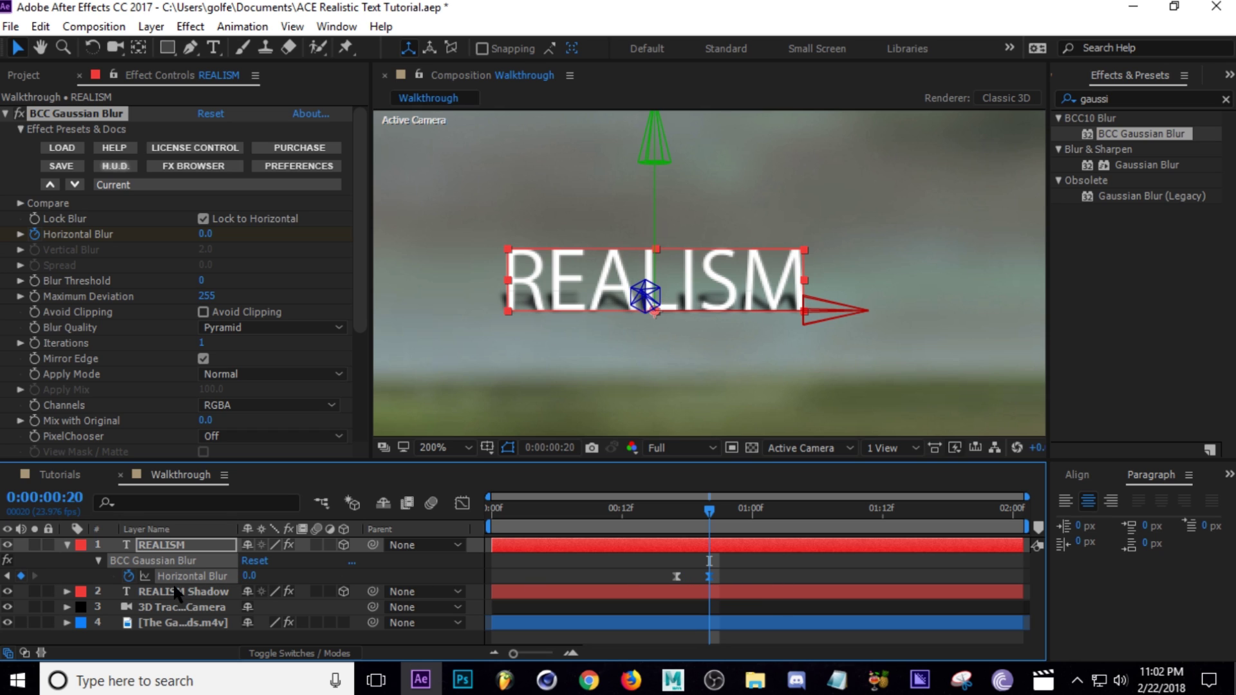
{"action": "key", "text": "ctrl+s"}
- Move the 0.0 blur keyframe about a second later and set 4.0 at the earlier keyframe
{"action": "left_click_drag", "start_coordinate": [713, 573], "coordinate": [838, 576]}
{"action": "scroll", "coordinate": [760, 346], "scroll_direction": "down", "scroll_amount": 4}
{"action": "scroll", "coordinate": [762, 355], "scroll_direction": "right", "scroll_amount": 3}
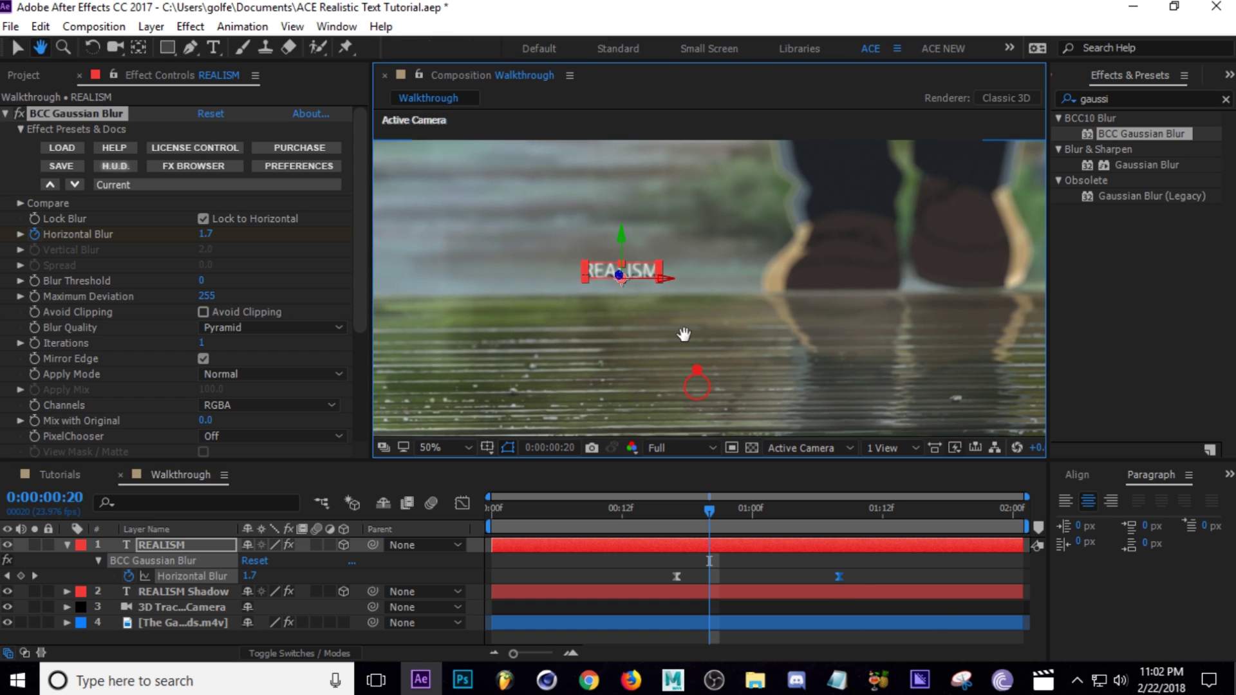
{"action": "left_click_drag", "start_coordinate": [710, 510], "coordinate": [665, 523]}
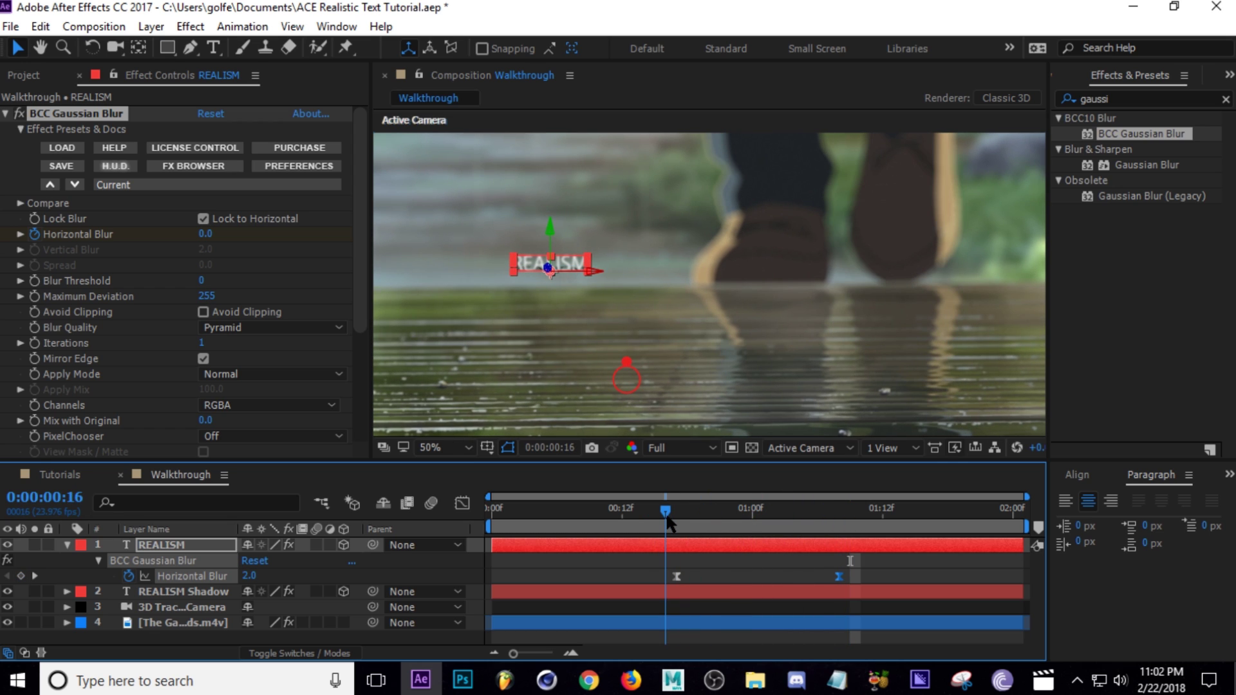
{"action": "key", "text": "Page_Down"}
{"action": "left_click", "coordinate": [251, 576]}
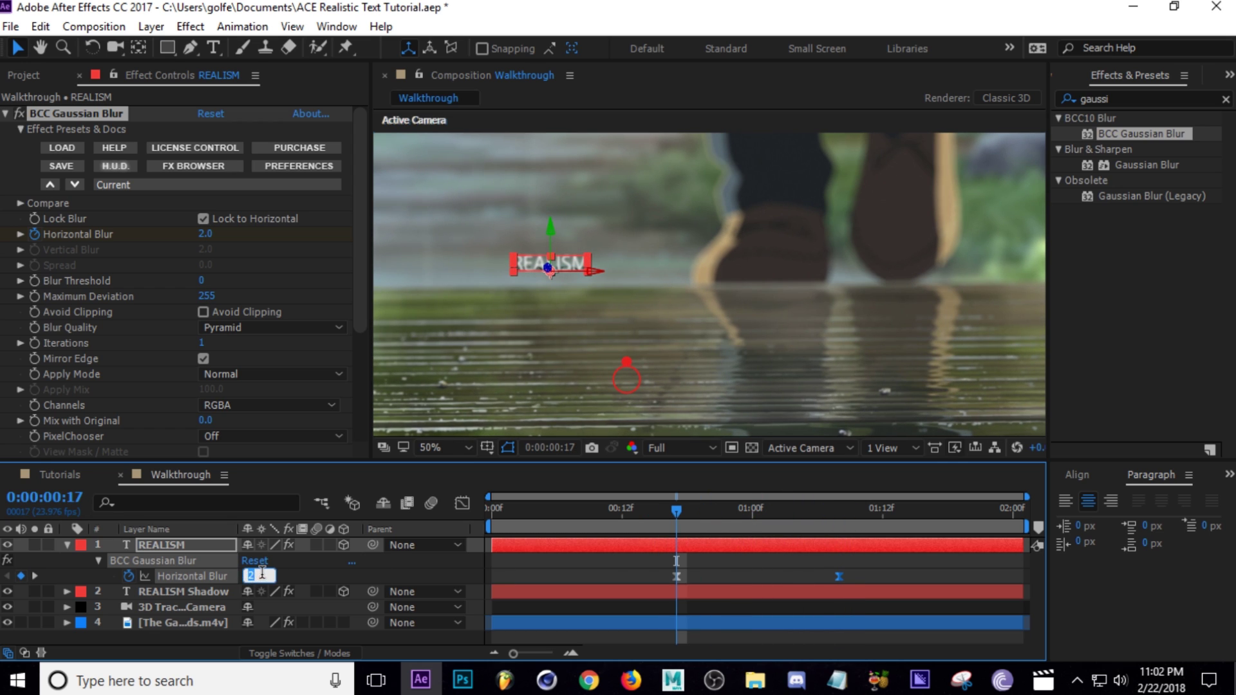
{"action": "type", "text": "4"}
{"action": "key", "text": "Return"}
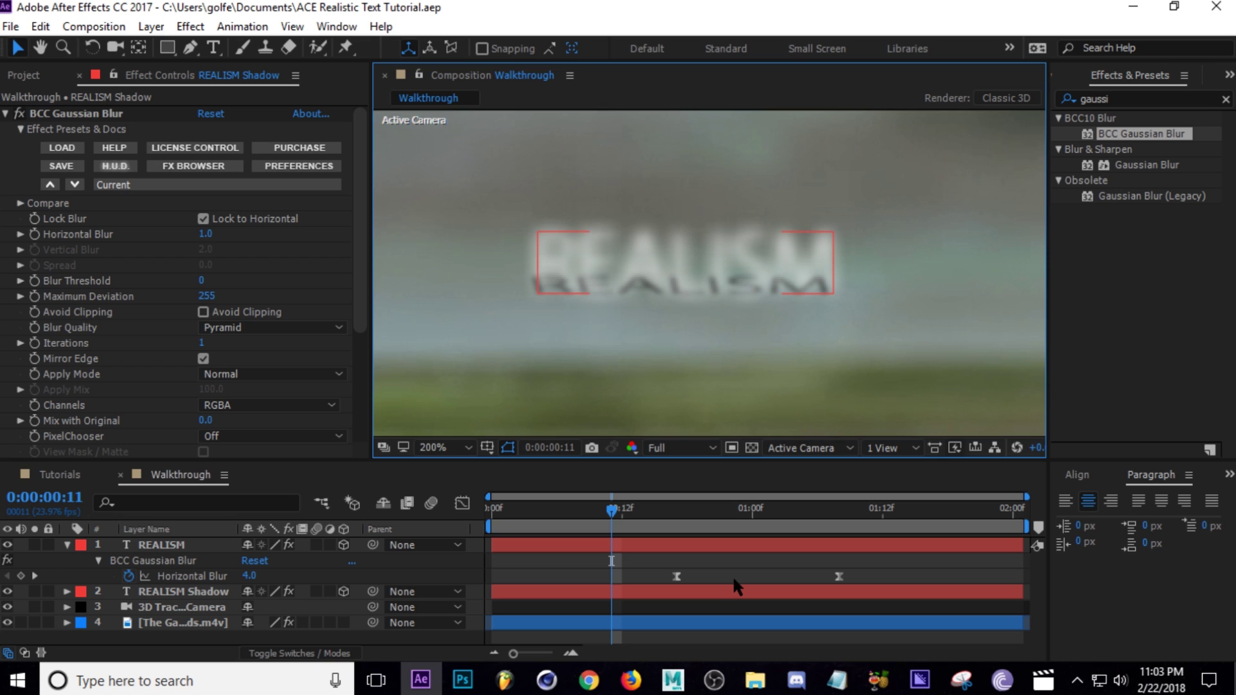
- Keyframe REALISM Shadow's Horizontal Blur from 6.0 at frame 17 to 1.0 later
{"action": "key", "text": "k"}
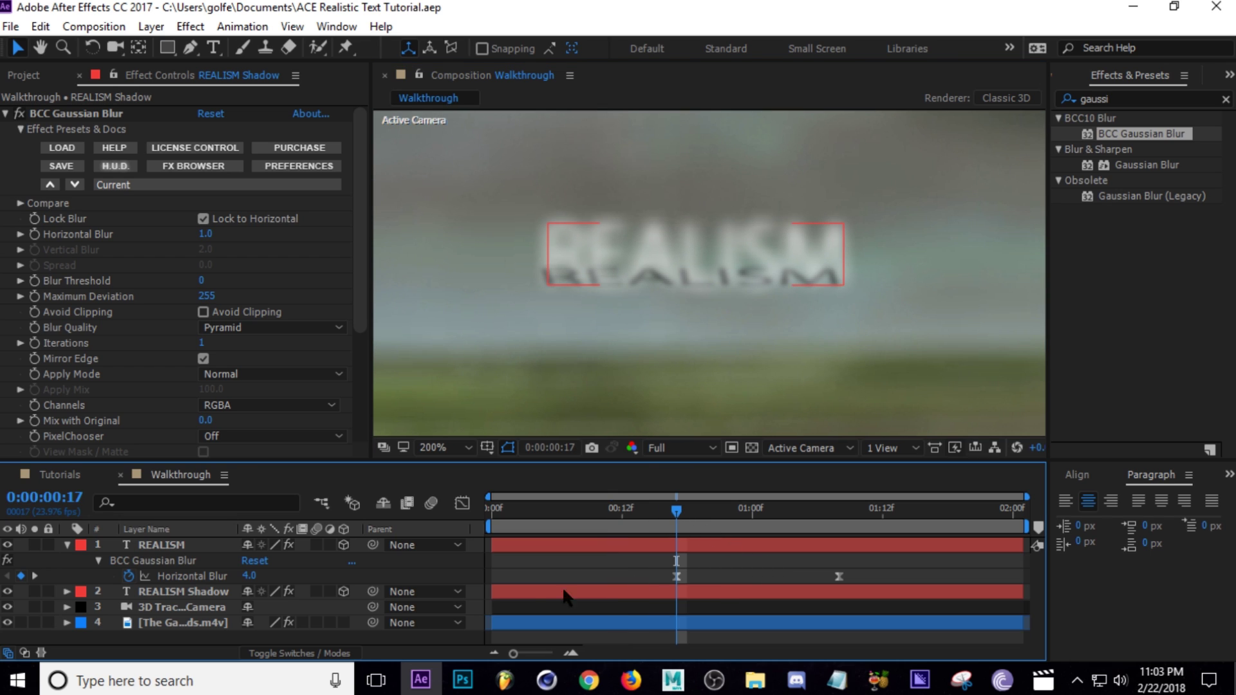
{"action": "left_click", "coordinate": [185, 593]}
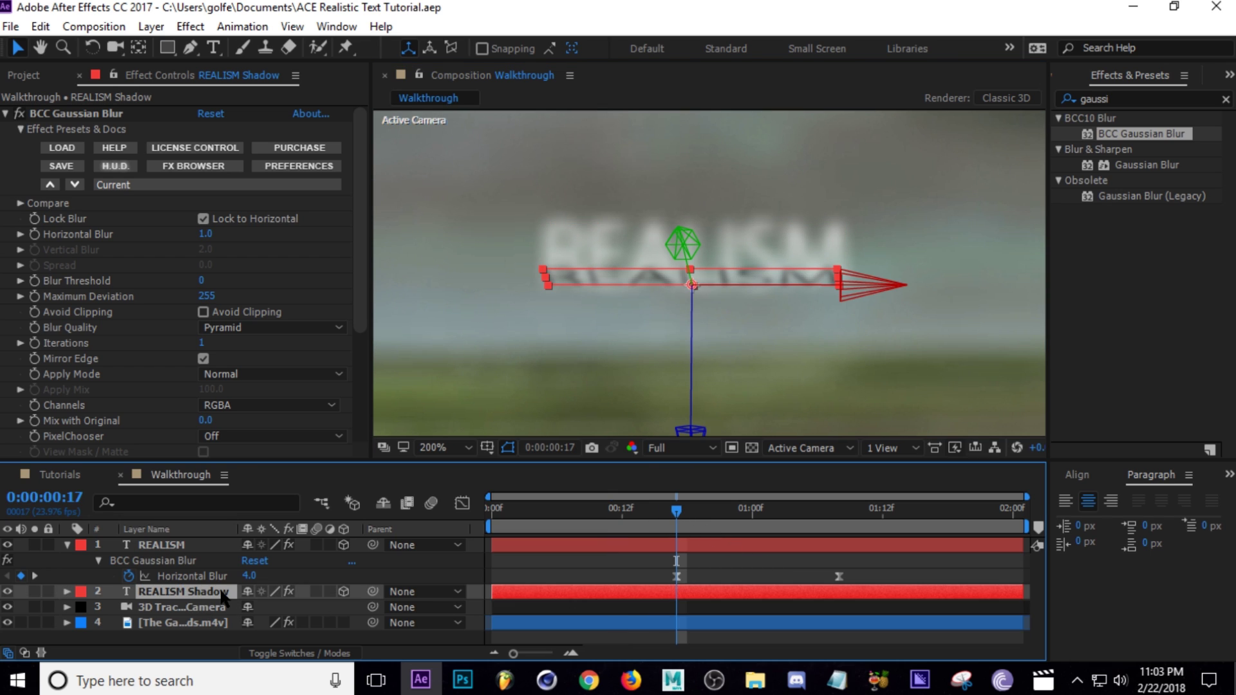
{"action": "left_click", "coordinate": [35, 234]}
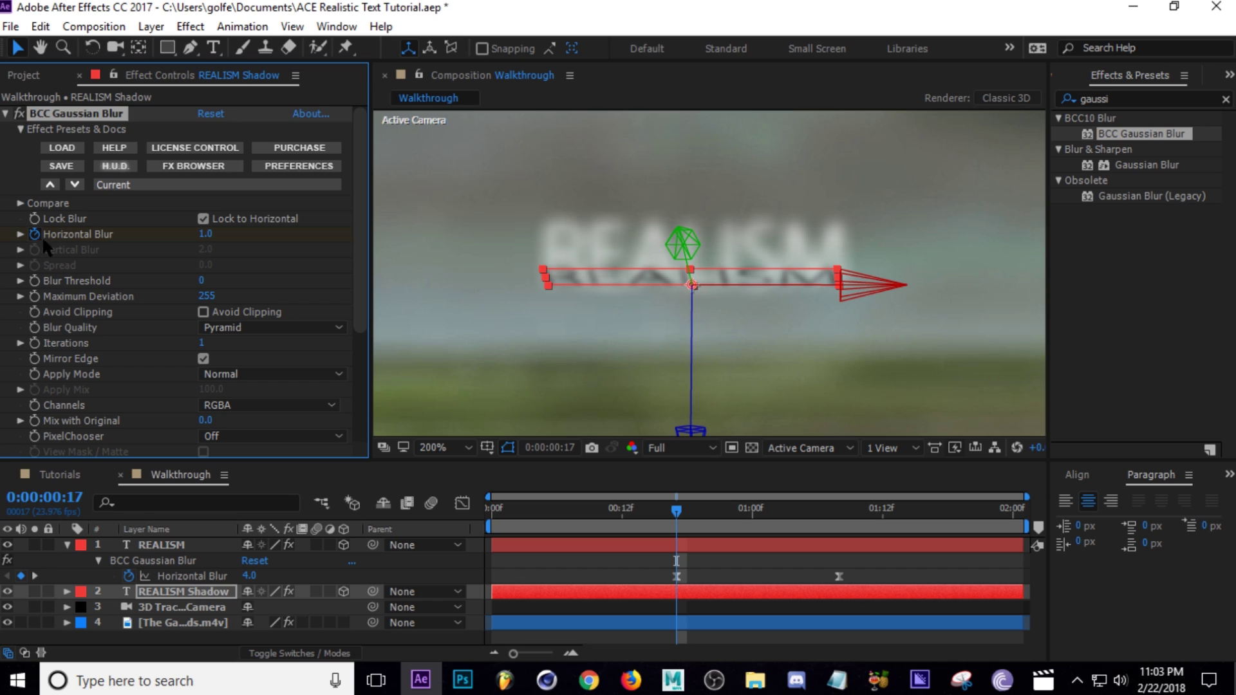
{"action": "key", "text": "u"}
{"action": "scroll", "coordinate": [687, 553], "scroll_direction": "down", "scroll_amount": 1}
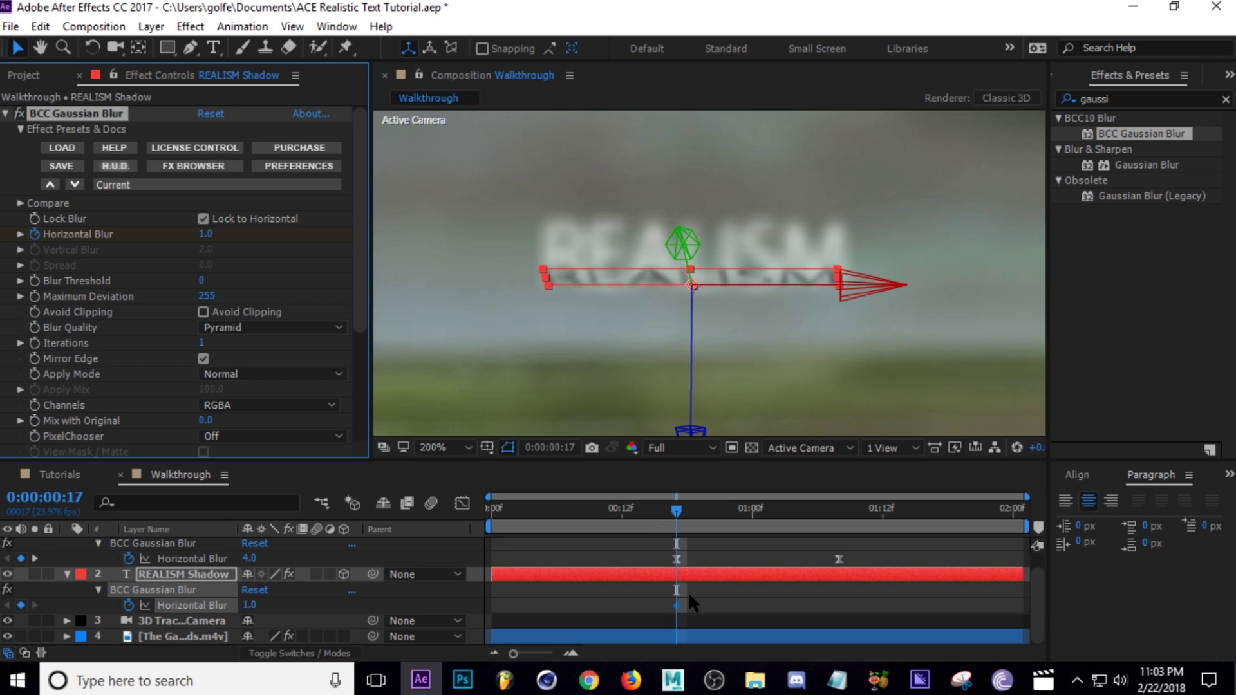
{"action": "left_click_drag", "start_coordinate": [678, 605], "coordinate": [845, 625]}
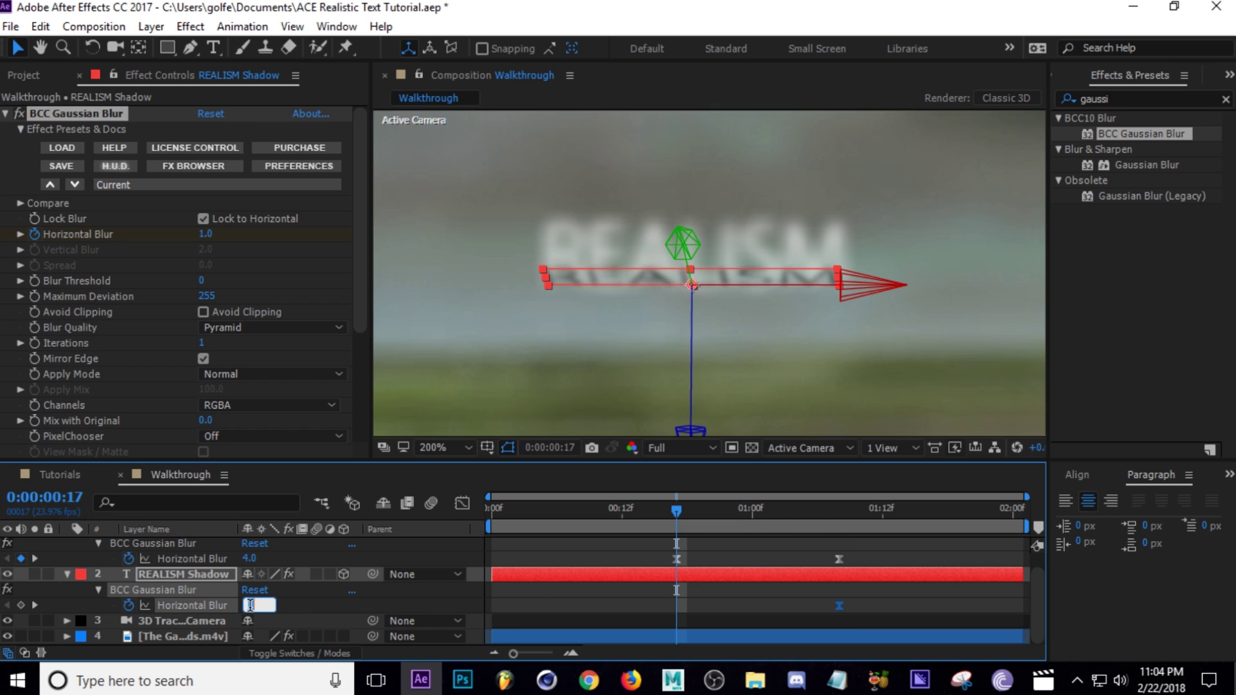
{"action": "key", "text": "Return"}
- Save, scrub to review the blur animation, and fit the frame in the viewer
{"action": "left_click", "coordinate": [719, 605]}
{"action": "key", "text": "ctrl+s"}
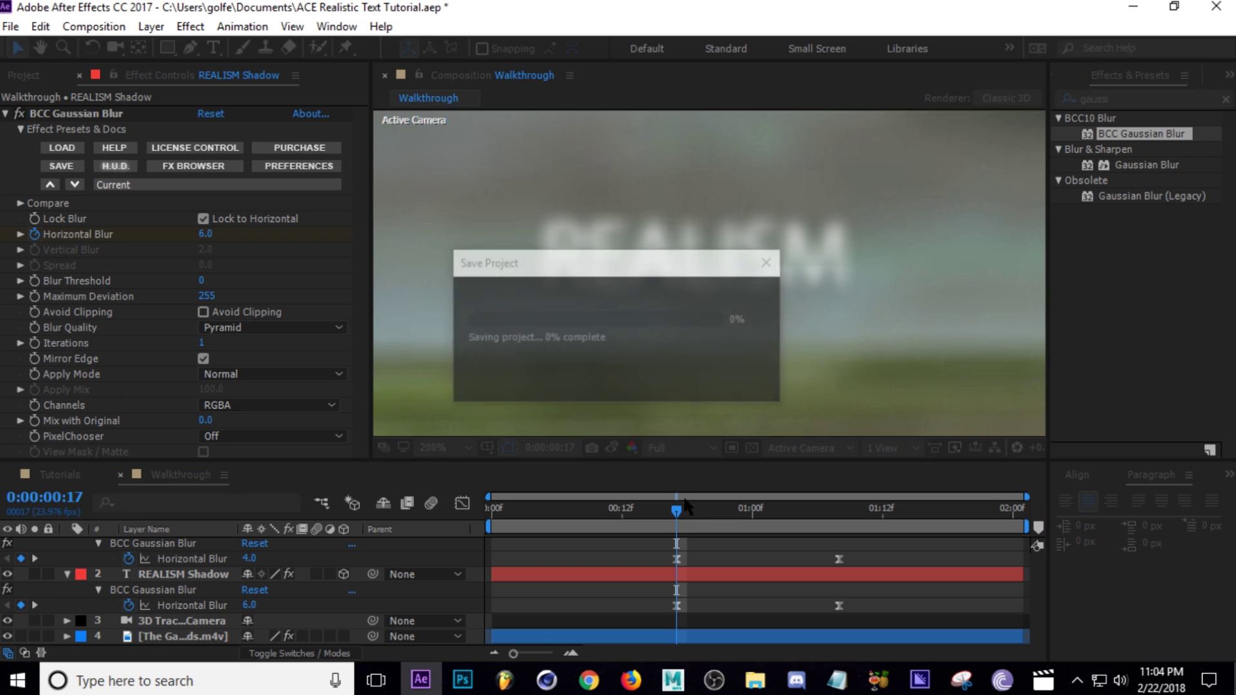
{"action": "left_click_drag", "start_coordinate": [714, 515], "coordinate": [767, 515]}
{"action": "left_click", "coordinate": [467, 448]}
{"action": "left_click", "coordinate": [450, 132]}
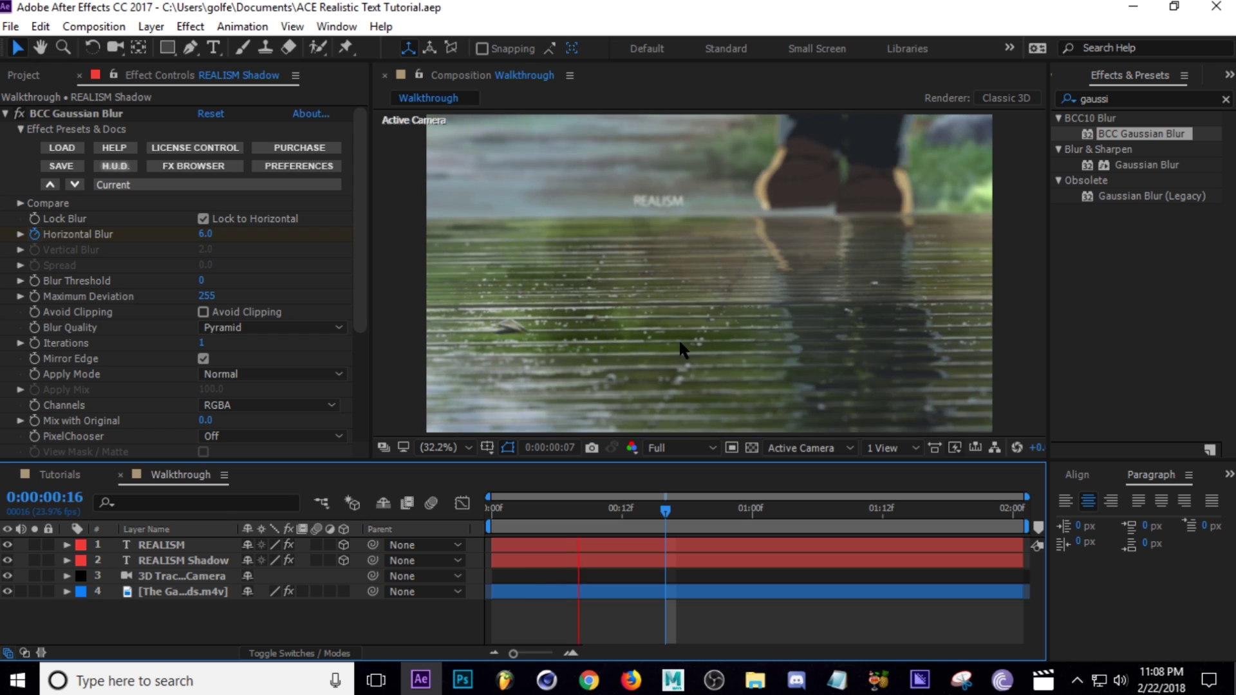
- Add the ACE logo animation to the composition and apply Linear Color Key to it
{"action": "key", "text": "space"}
{"action": "left_click", "coordinate": [25, 75]}
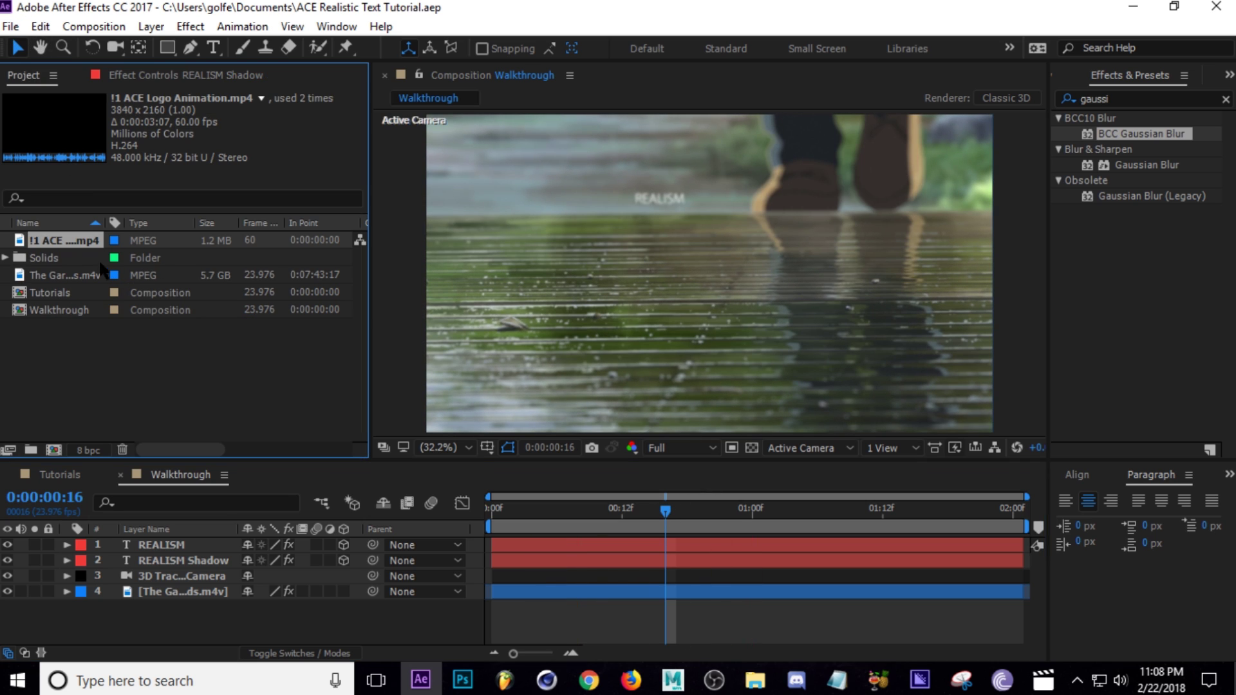
{"action": "left_click_drag", "start_coordinate": [64, 241], "coordinate": [260, 574]}
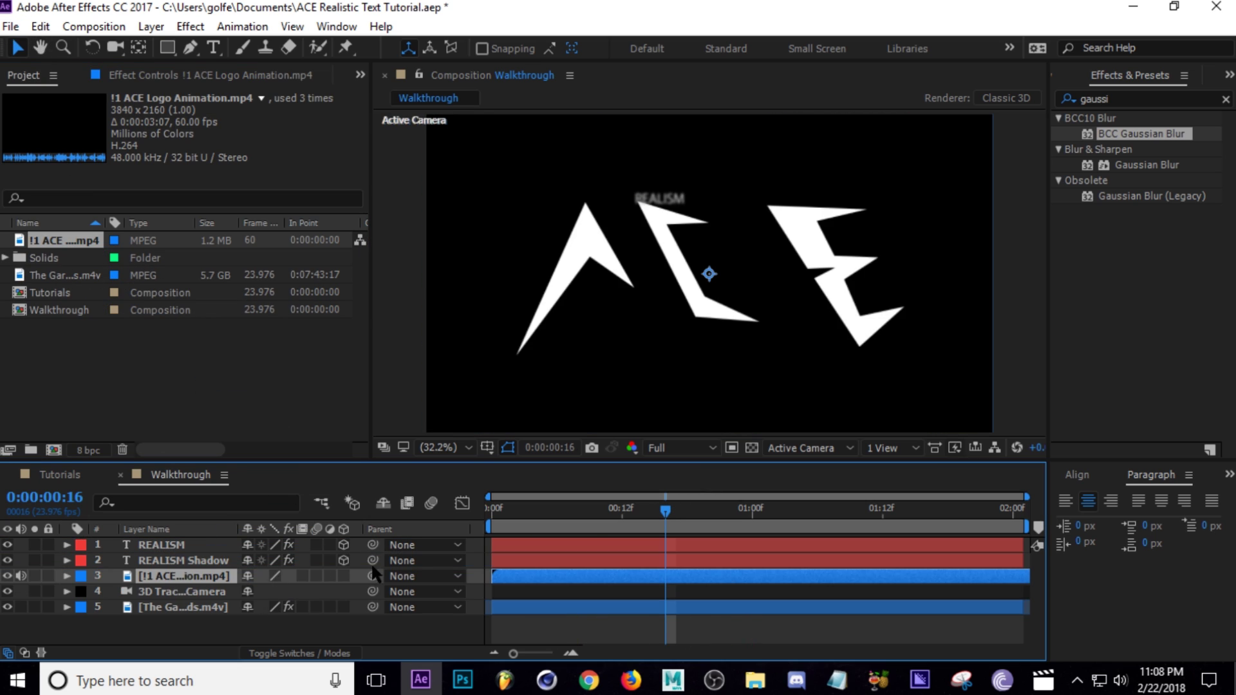
{"action": "left_click", "coordinate": [1120, 98]}
{"action": "type", "text": "color"}
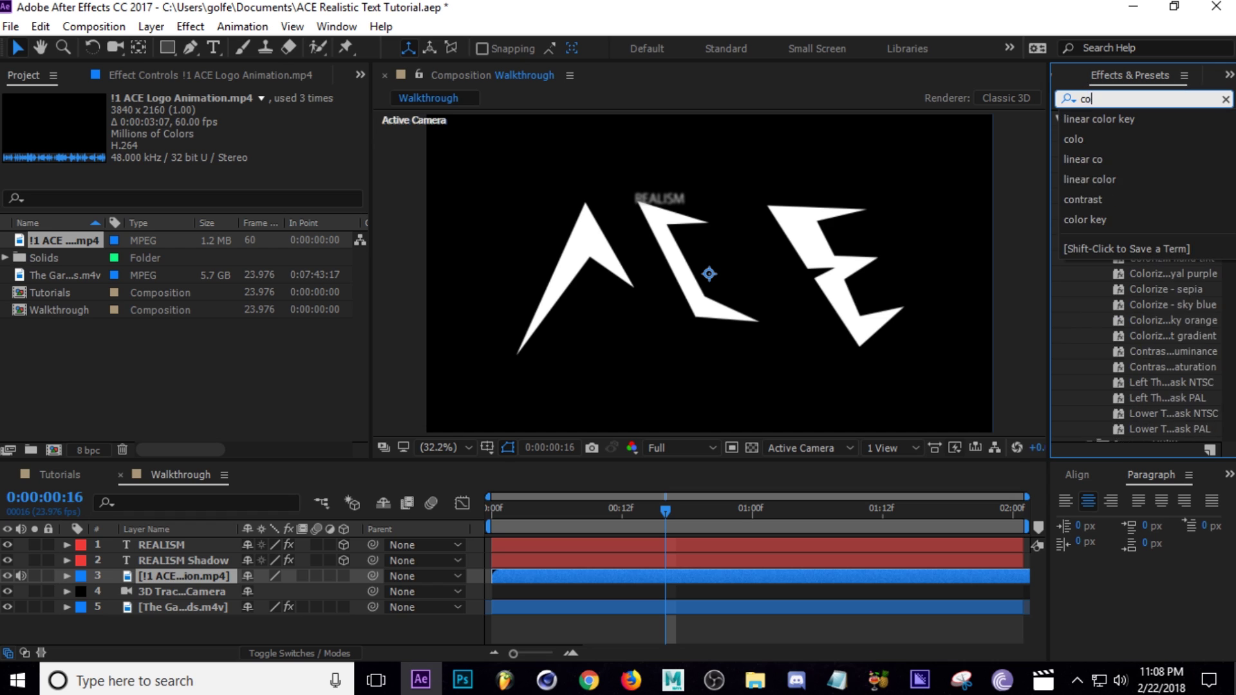
{"action": "left_click", "coordinate": [1073, 120]}
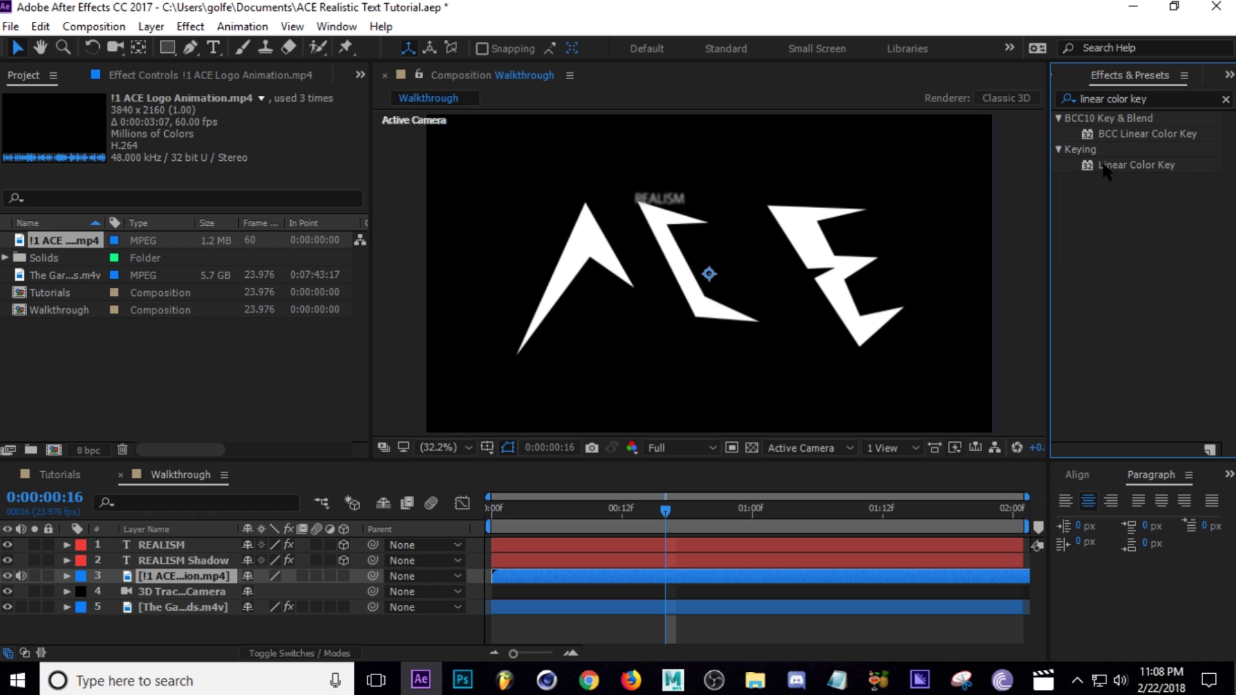
{"action": "left_click_drag", "start_coordinate": [1144, 169], "coordinate": [216, 579]}
- Key out black with 18% Matching Softness, save, and make the logo layer 3D
{"action": "left_click", "coordinate": [231, 258]}
{"action": "left_click", "coordinate": [427, 194]}
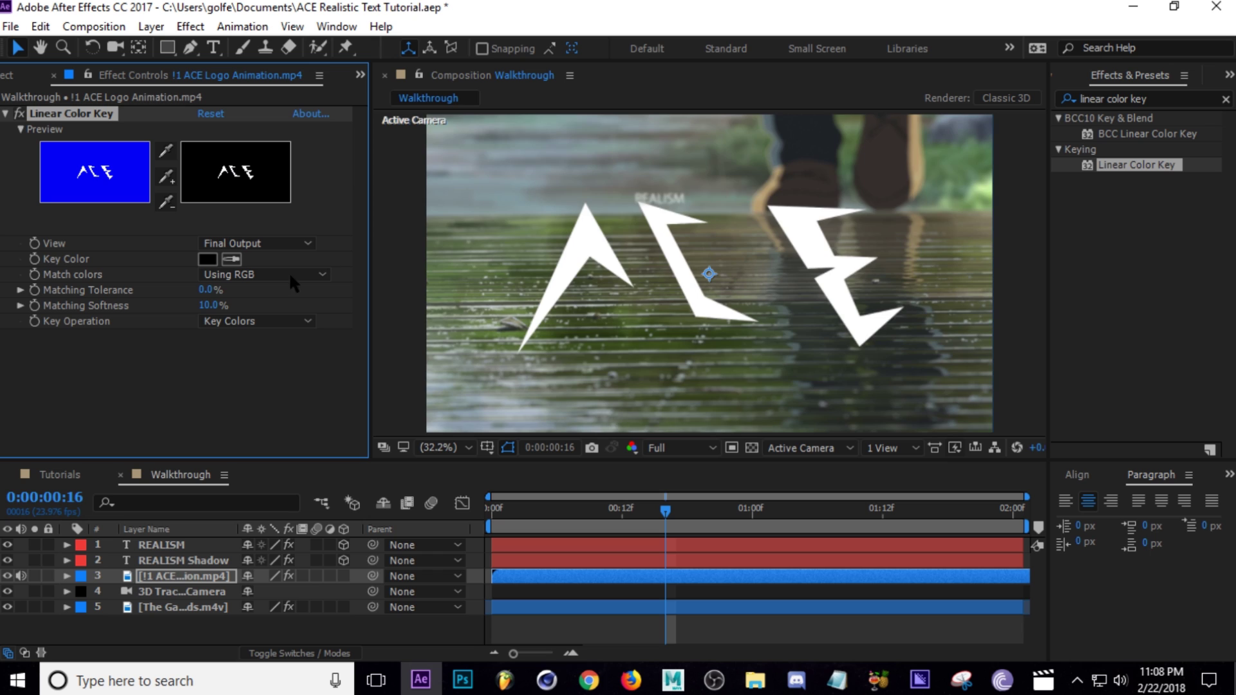
{"action": "left_click", "coordinate": [208, 306]}
{"action": "type", "text": "18"}
{"action": "key", "text": "Return"}
{"action": "key", "text": "ctrl+s"}
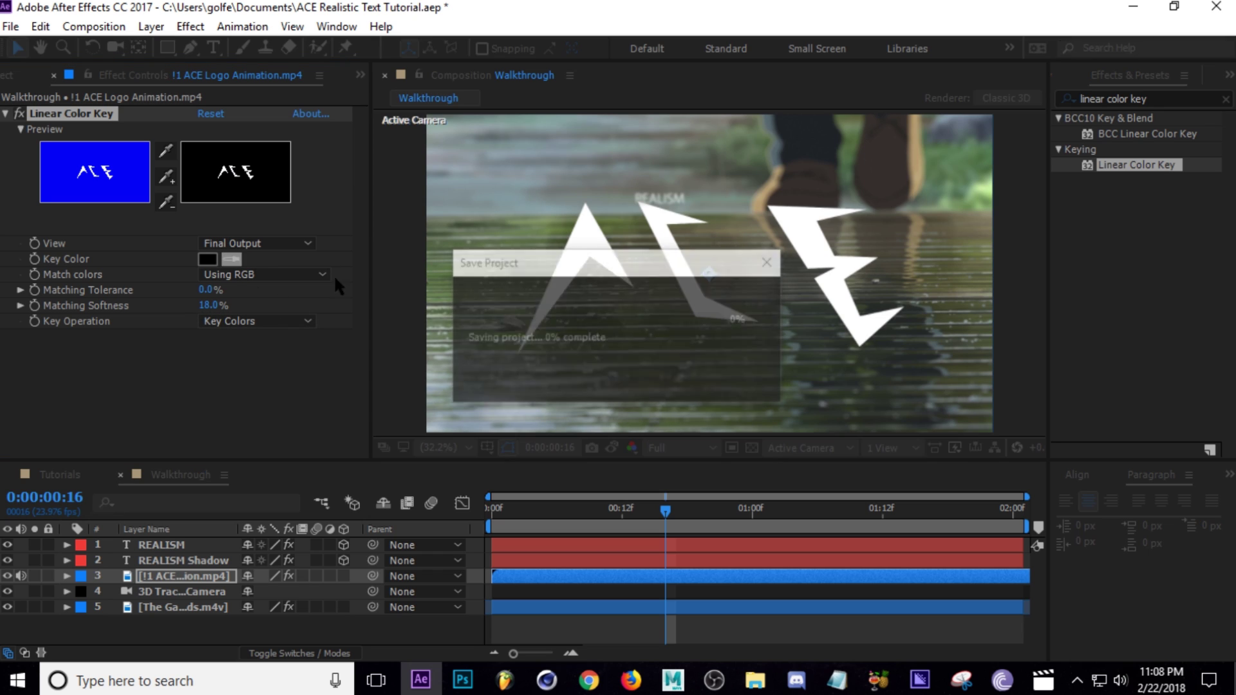
{"action": "left_click", "coordinate": [21, 575]}
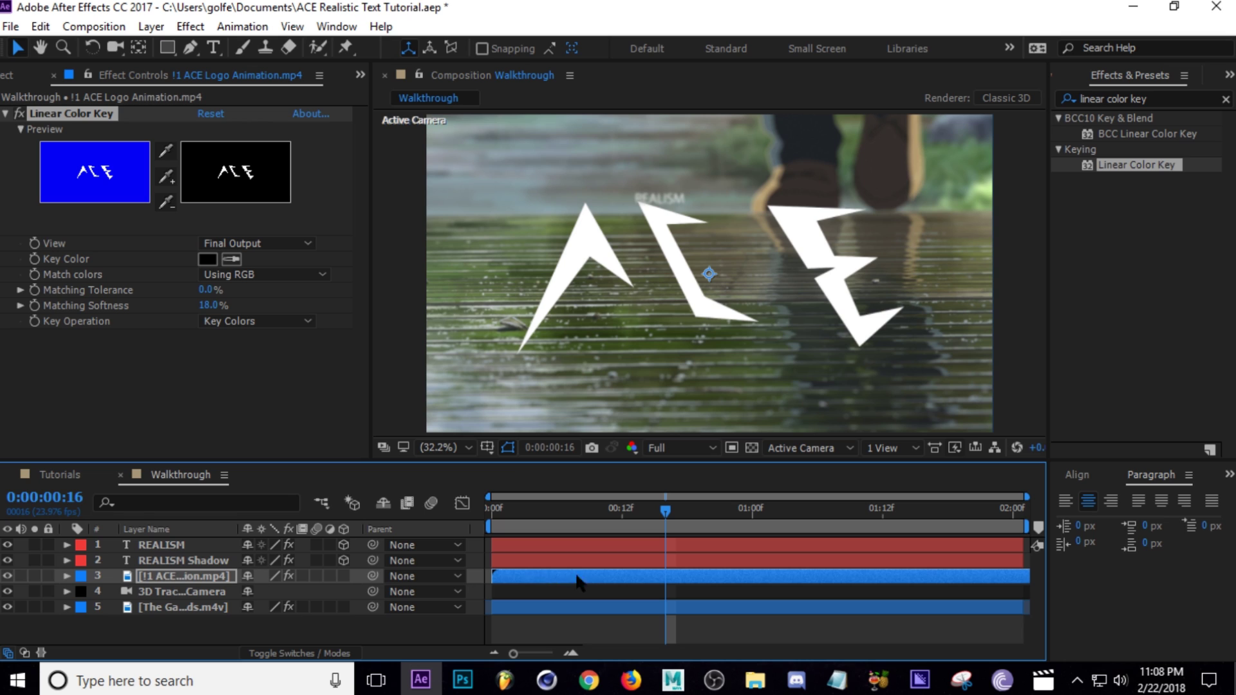
{"action": "left_click", "coordinate": [345, 576]}
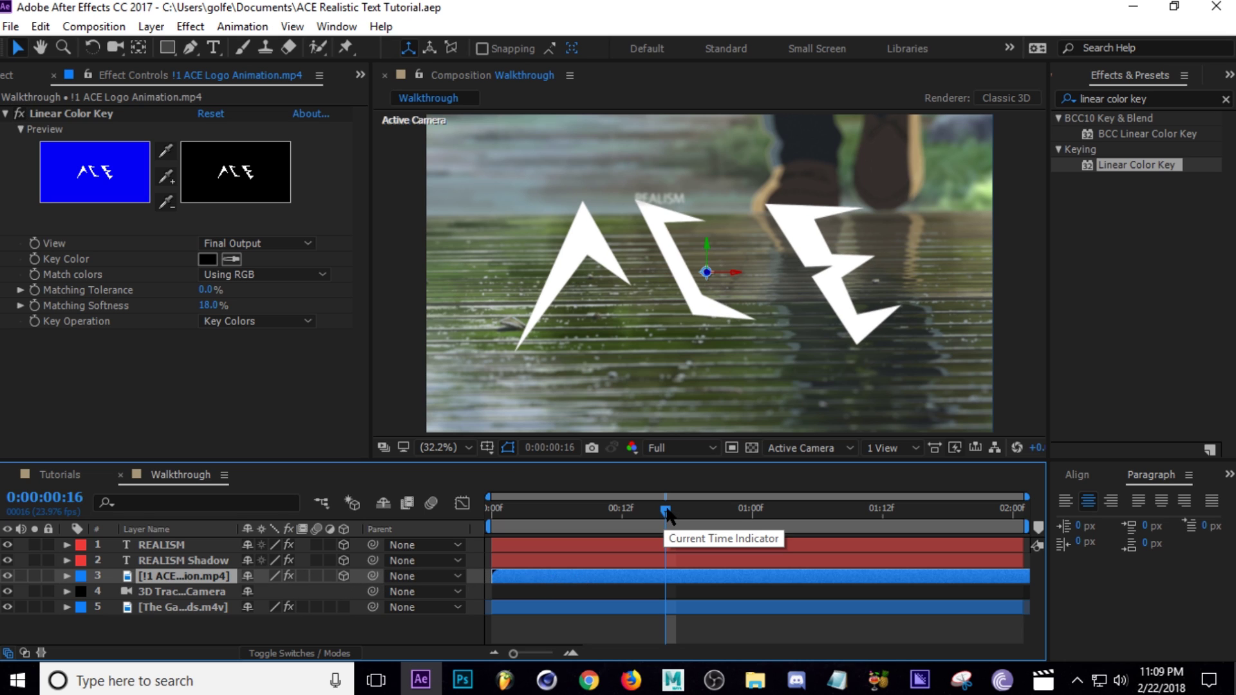
- Move the ACE logo layer below the tracker camera, scale it to 41% and place it lower-left on the walkway
{"action": "left_click_drag", "start_coordinate": [209, 579], "coordinate": [217, 605]}
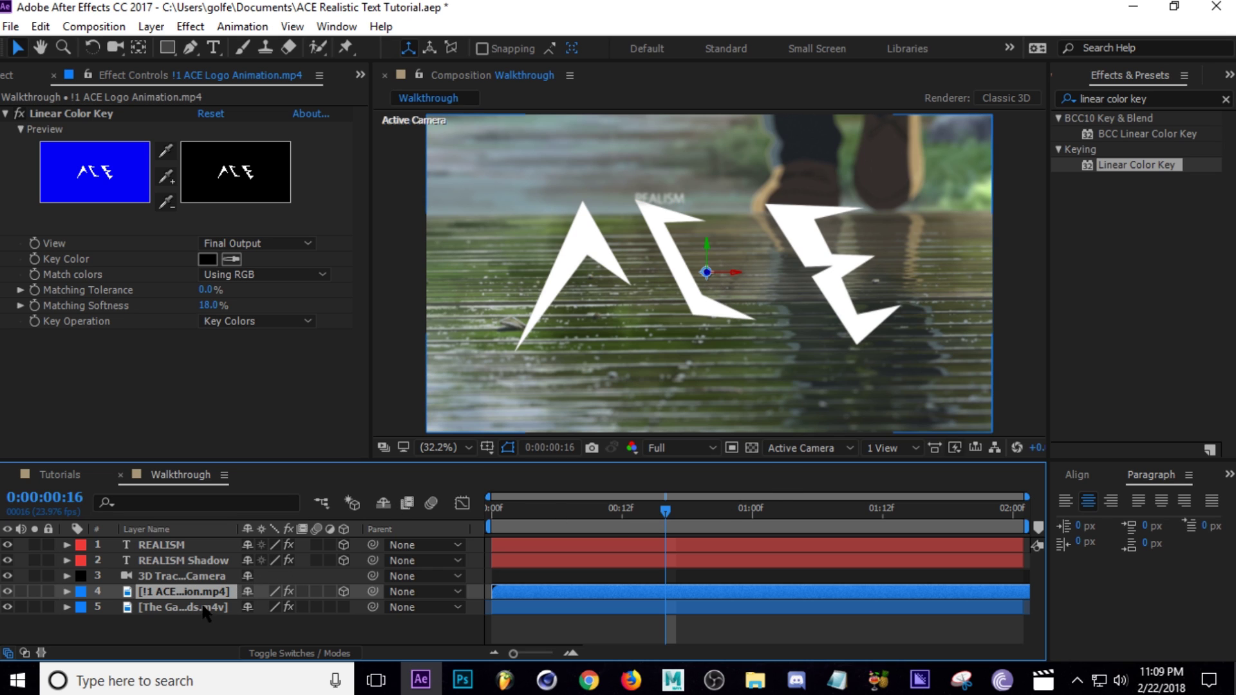
{"action": "key", "text": "s"}
{"action": "left_click_drag", "start_coordinate": [330, 607], "coordinate": [284, 614]}
{"action": "mouse_move", "coordinate": [681, 326]}
{"action": "left_mouse_down"}
{"action": "mouse_move", "coordinate": [682, 315]}
{"action": "mouse_move", "coordinate": [670, 321]}
{"action": "left_mouse_up"}
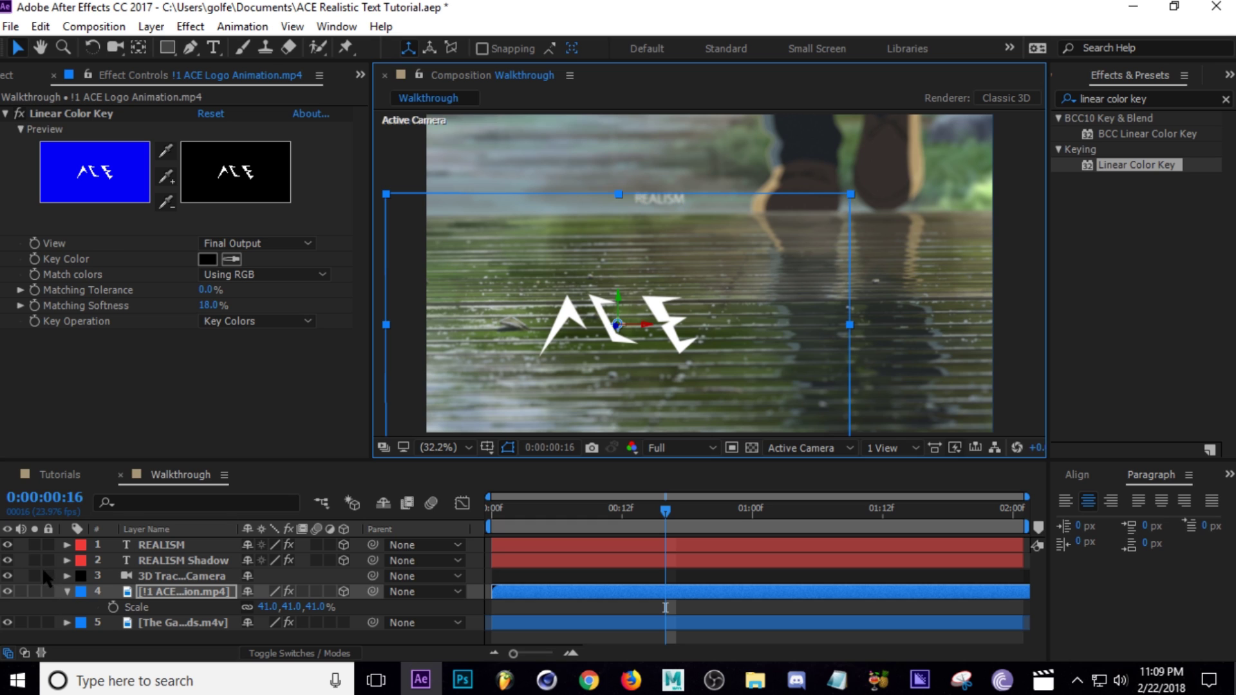
{"action": "left_click", "coordinate": [67, 591]}
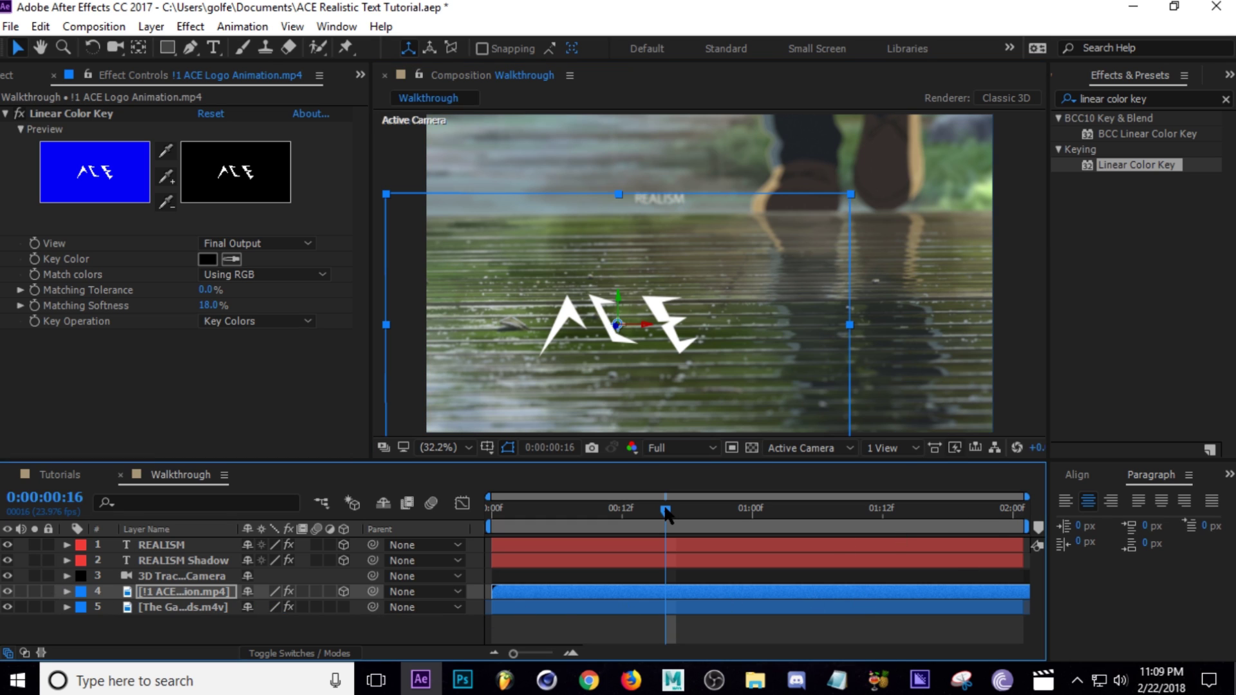
- Preview the composition from the first frame
{"action": "left_click_drag", "start_coordinate": [667, 515], "coordinate": [493, 513]}
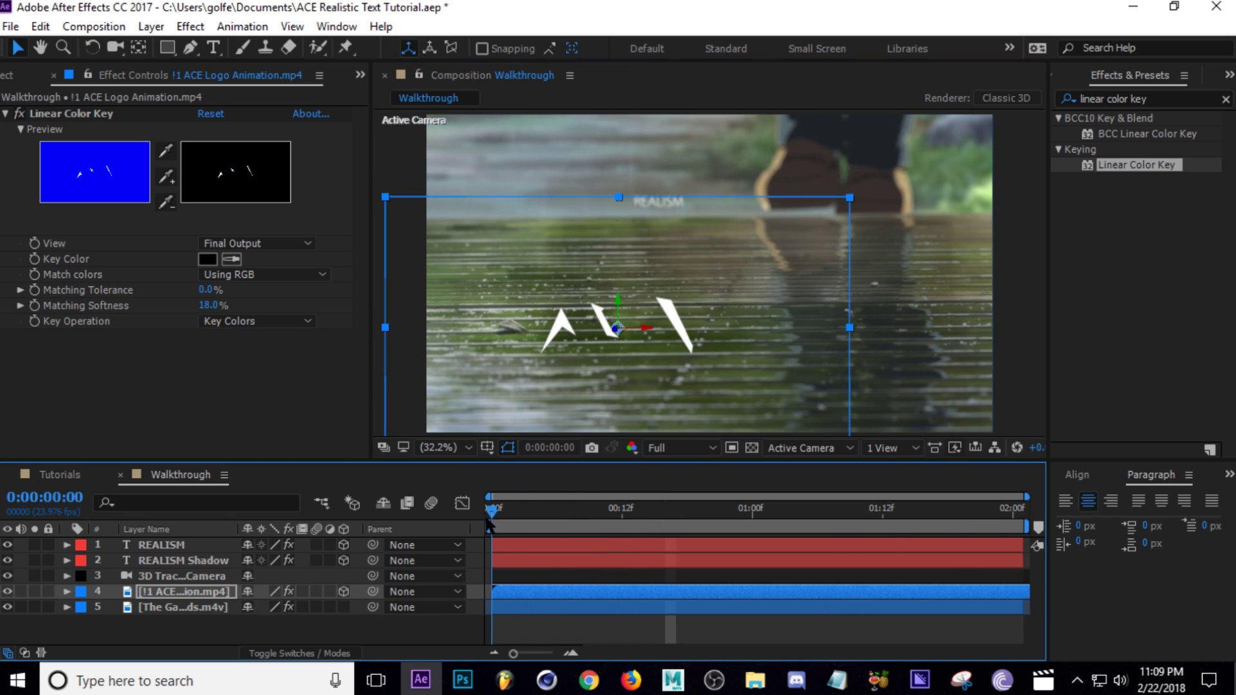
{"action": "left_click", "coordinate": [563, 633]}
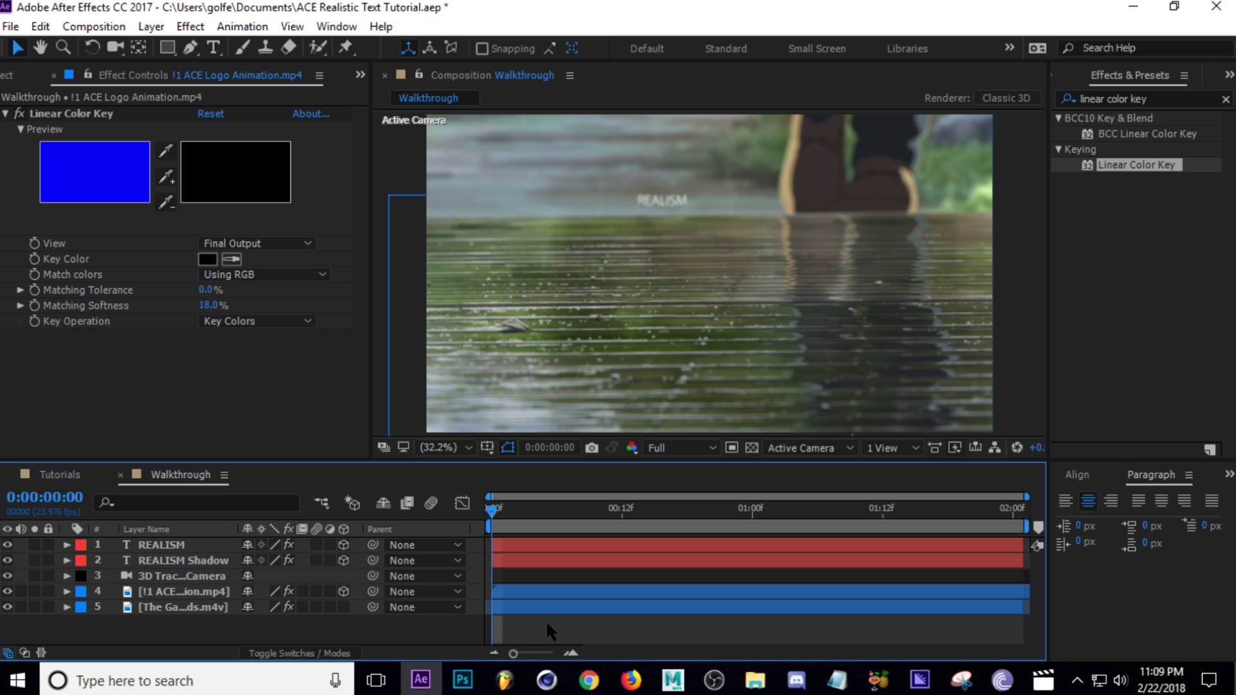
{"action": "key", "text": "space"}
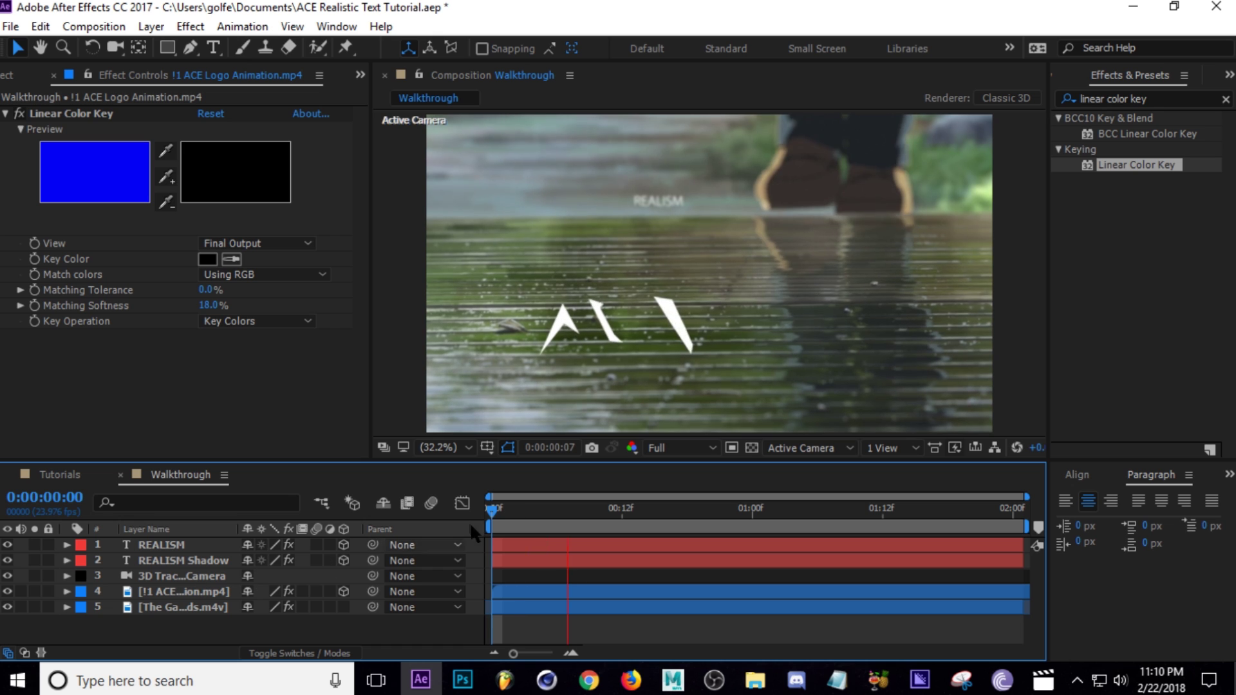
{"action": "left_click_drag", "start_coordinate": [607, 516], "coordinate": [790, 533]}
- Save the project, replay the preview, and select the ACE logo layer at frame 0:00:00:07
{"action": "left_click", "coordinate": [179, 577]}
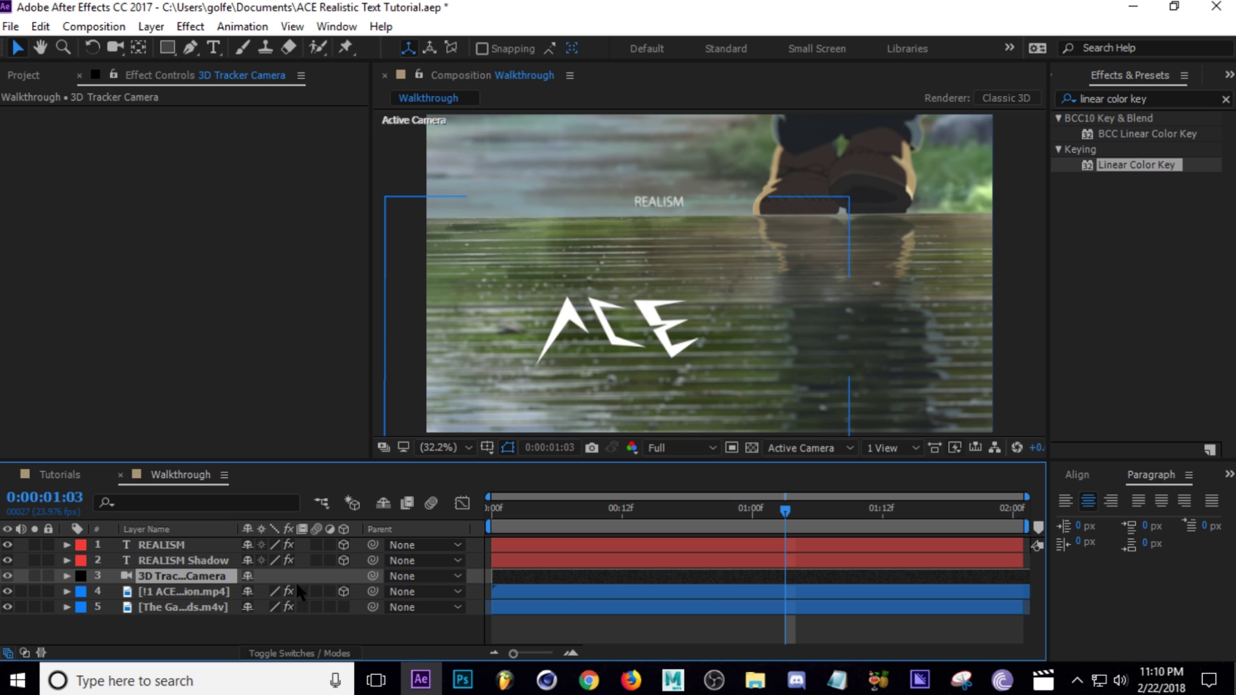
{"action": "left_click", "coordinate": [257, 639]}
{"action": "left_click", "coordinate": [23, 75]}
{"action": "left_click", "coordinate": [216, 637]}
{"action": "key", "text": "ctrl+s"}
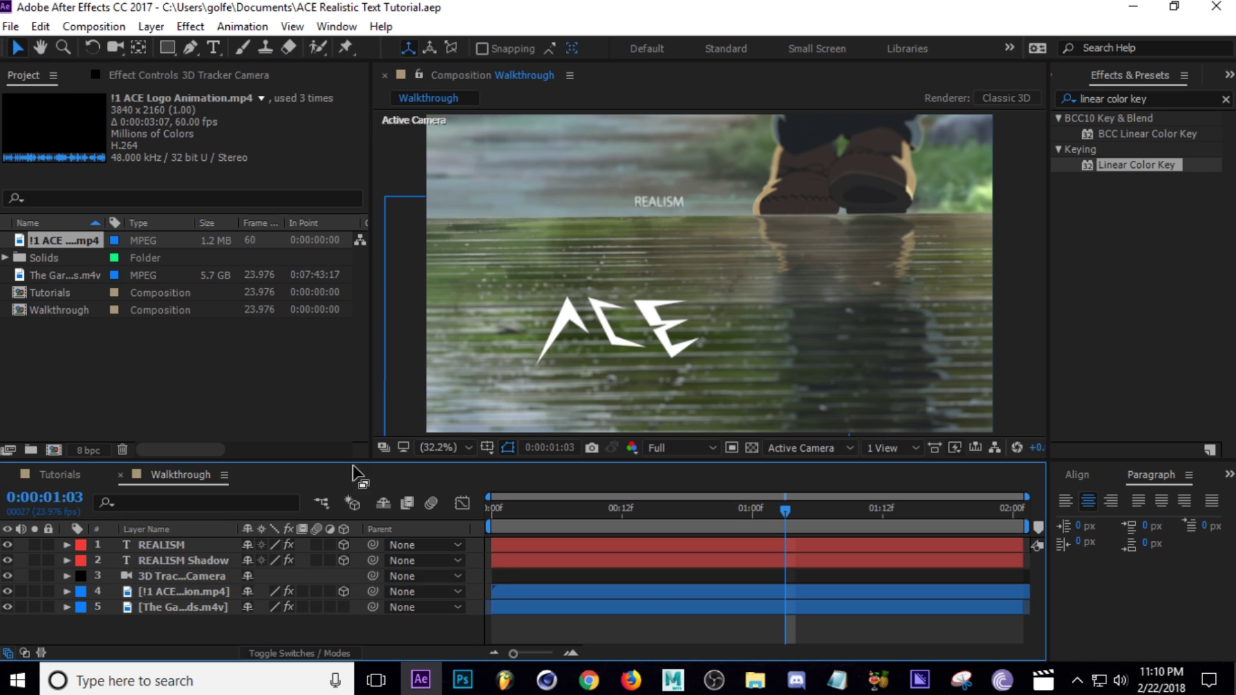
{"action": "key", "text": "space"}
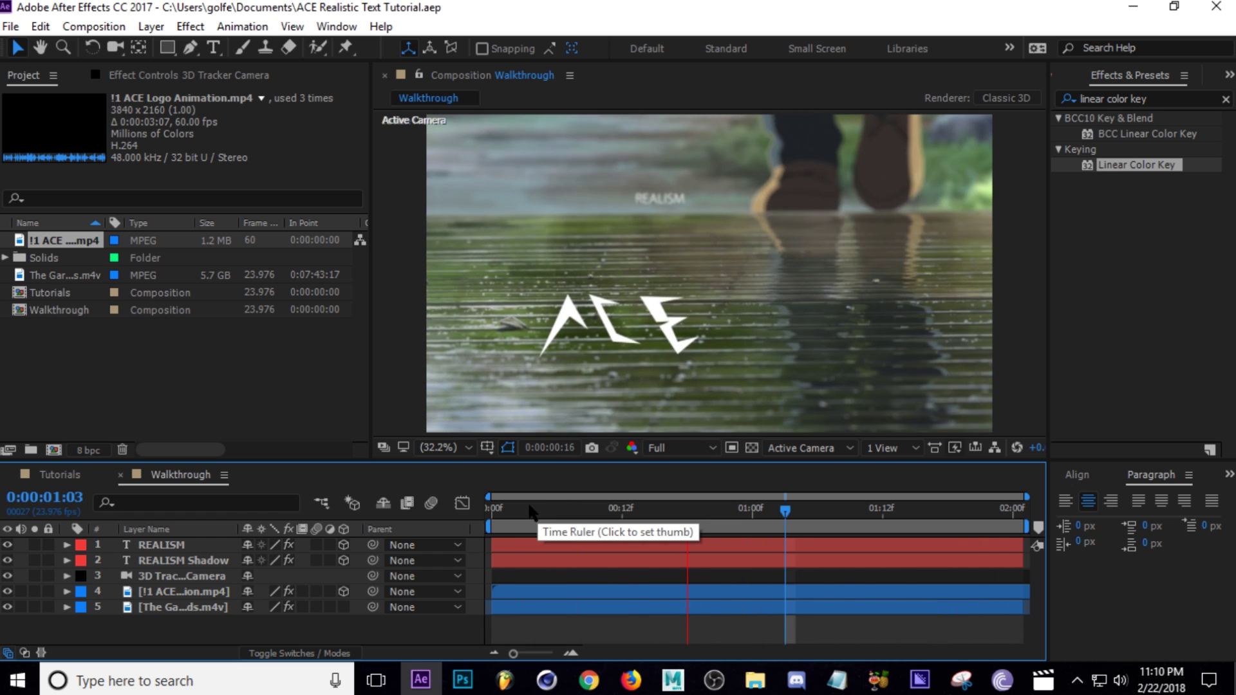
{"action": "left_click", "coordinate": [567, 510]}
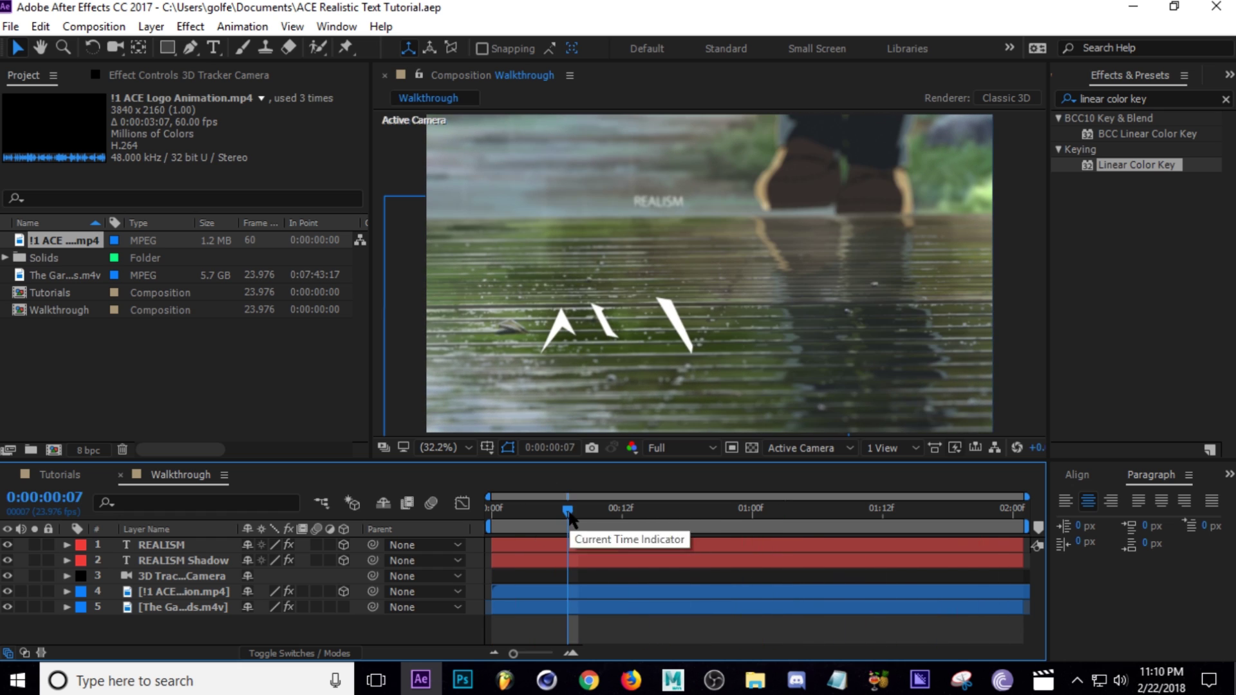
{"action": "left_click", "coordinate": [210, 592]}
- Duplicate the ACE logo as 'ACE Shadow', stack it below the original and move it lower
{"action": "key", "text": "ctrl+d"}
{"action": "key", "text": "Return"}
{"action": "type", "text": "ACE Shadow"}
{"action": "key", "text": "Return"}
{"action": "left_click_drag", "start_coordinate": [219, 608], "coordinate": [225, 620]}
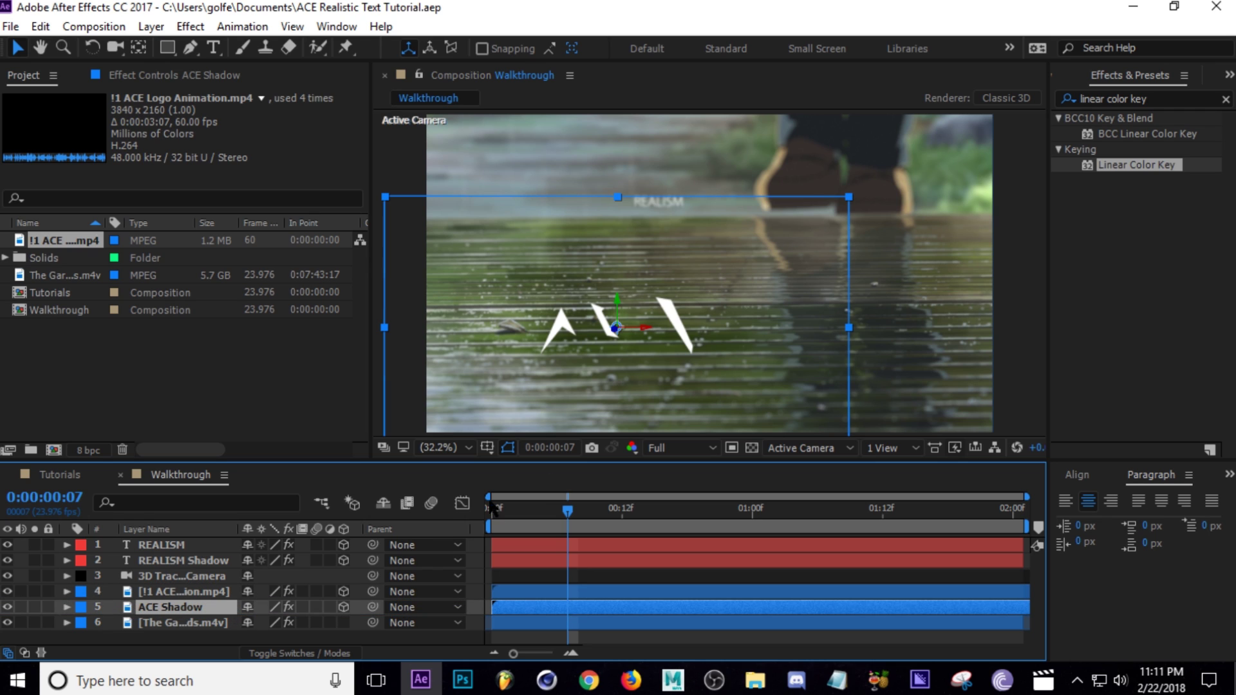
{"action": "left_click_drag", "start_coordinate": [706, 290], "coordinate": [699, 323]}
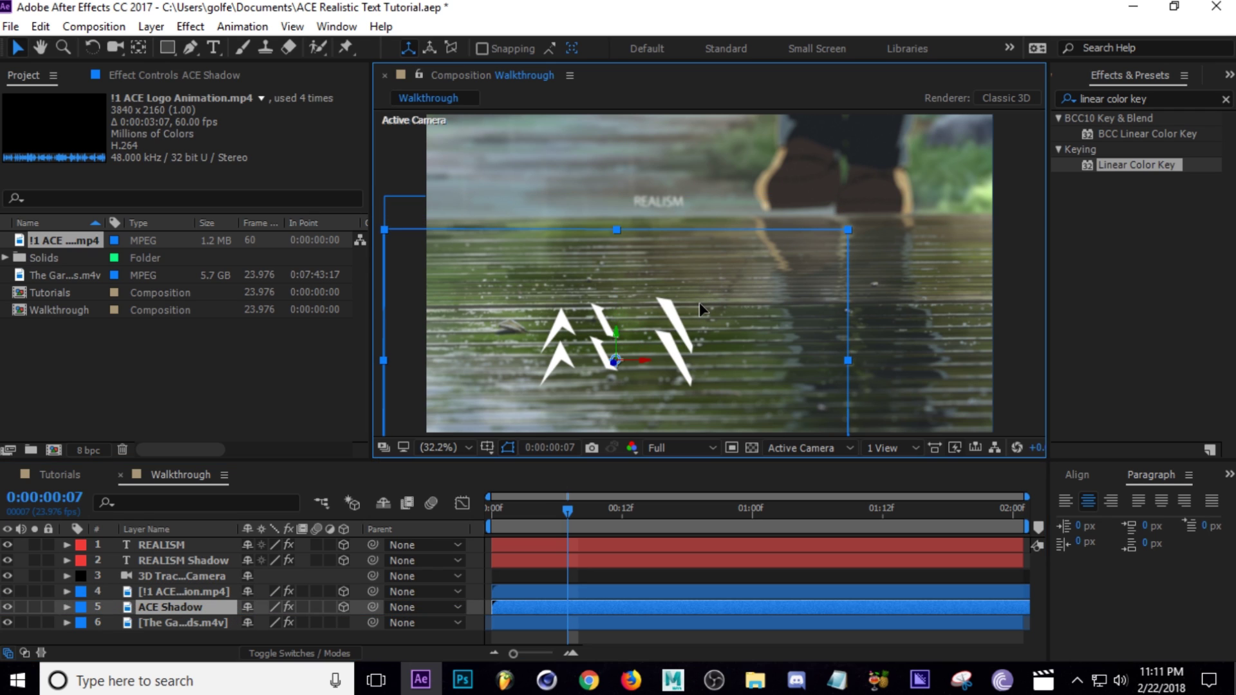
- Tilt ACE Shadow to -71° X Rotation, nudge it into place, and save
{"action": "key", "text": "r"}
{"action": "scroll", "coordinate": [262, 640], "scroll_direction": "down", "scroll_amount": 3}
{"action": "left_click_drag", "start_coordinate": [270, 591], "coordinate": [209, 593]}
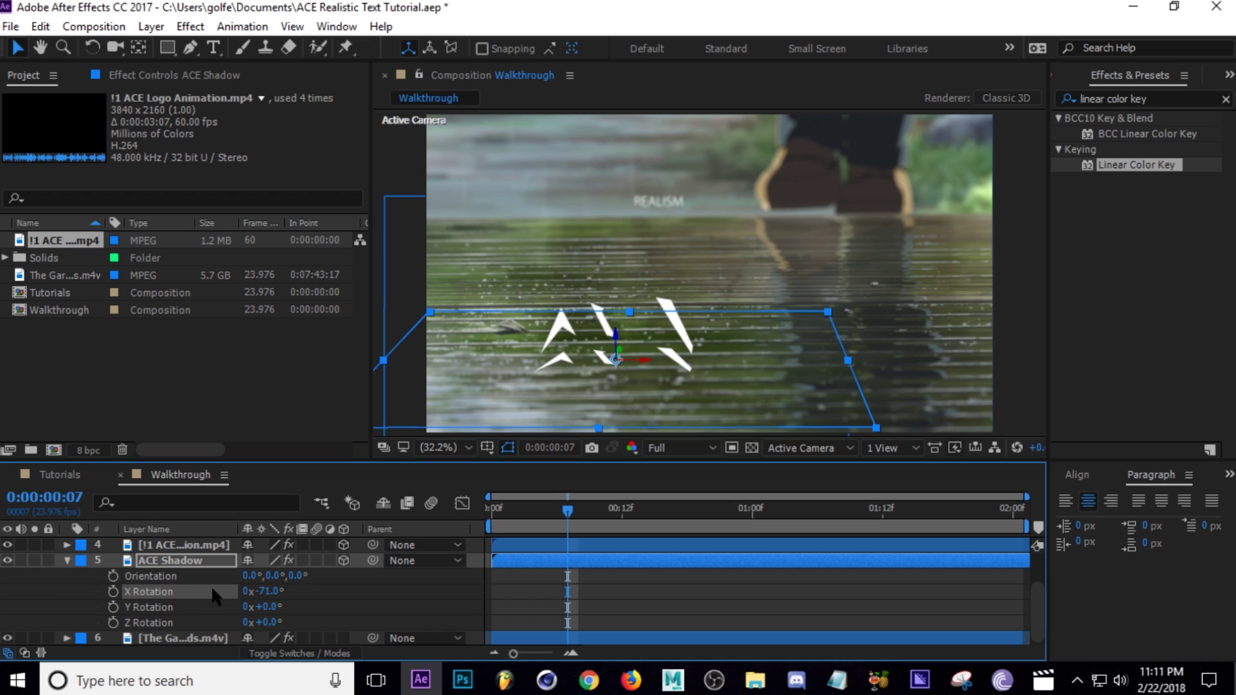
{"action": "left_click_drag", "start_coordinate": [723, 336], "coordinate": [735, 339]}
{"action": "key", "text": "ctrl+s"}
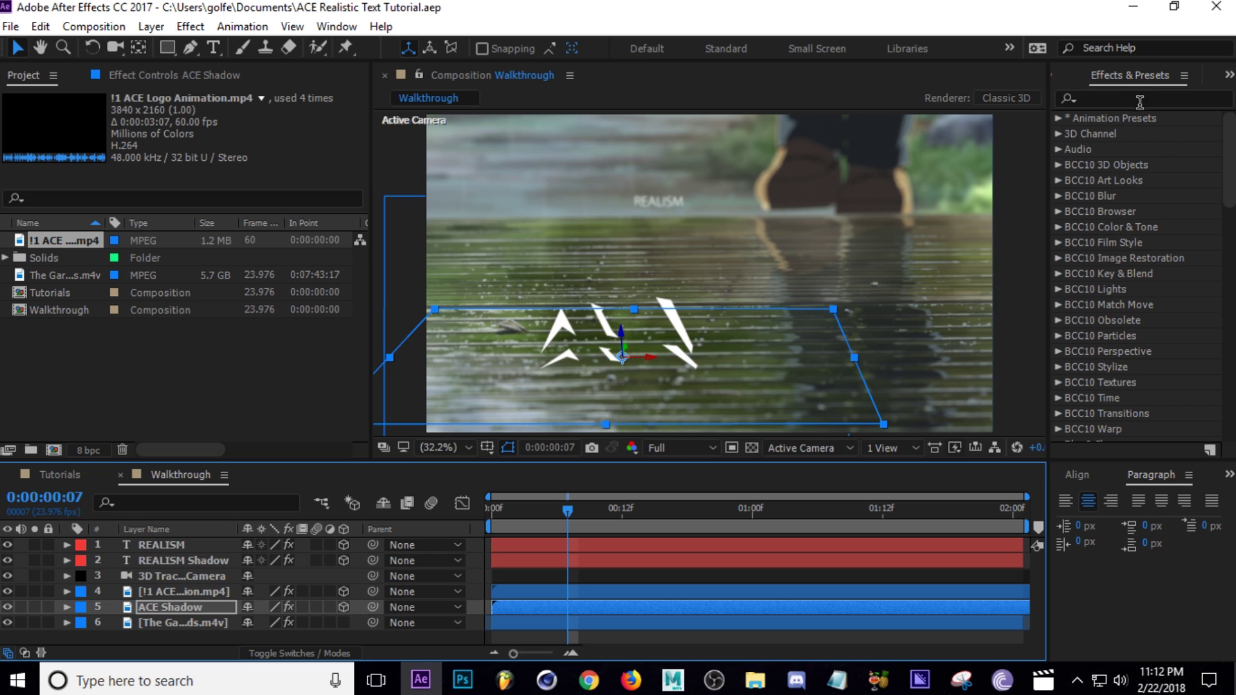
- Apply Tint to ACE Shadow with Map White To set to black (000000)
{"action": "left_click", "coordinate": [1140, 100]}
{"action": "type", "text": "tint"}
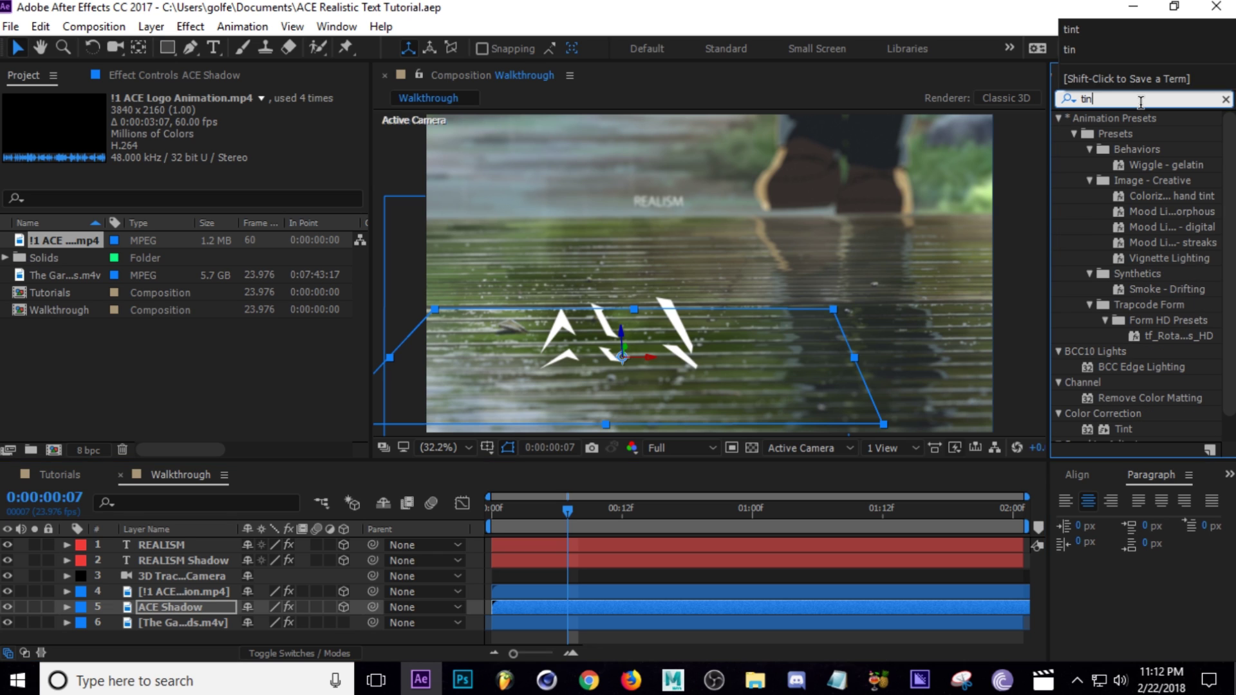
{"action": "left_click", "coordinate": [1123, 197]}
{"action": "double_click", "coordinate": [1123, 198]}
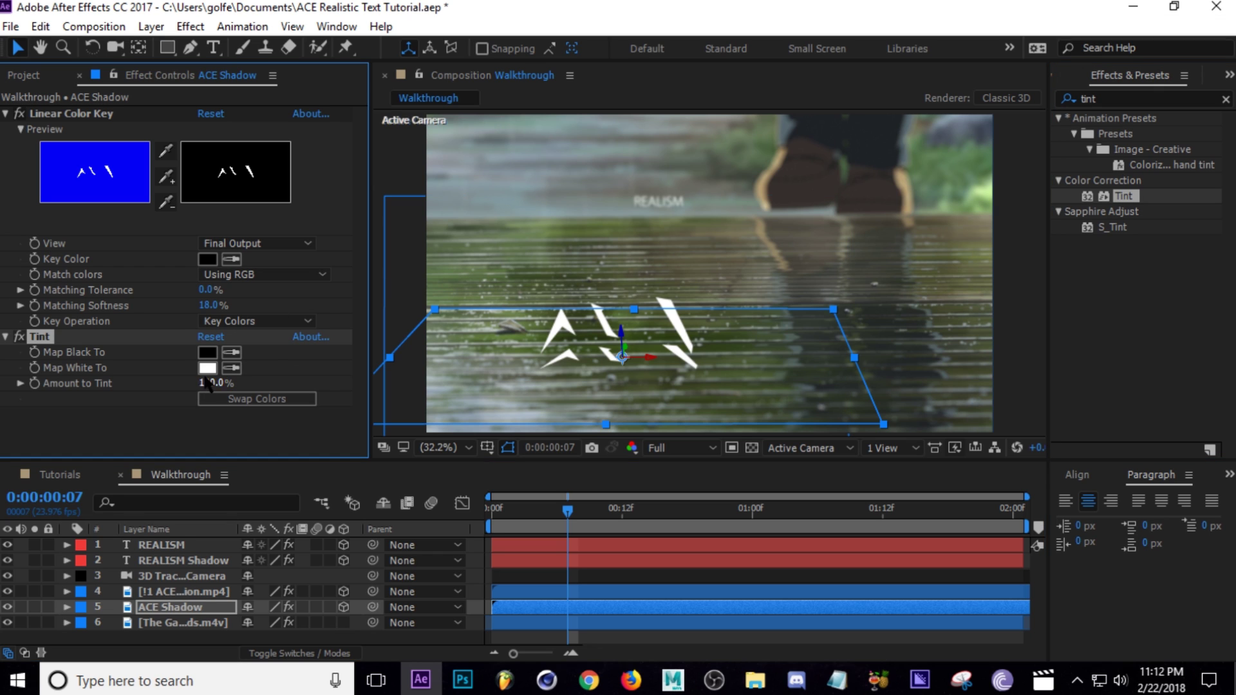
{"action": "left_click", "coordinate": [207, 368]}
{"action": "type", "text": "000000"}
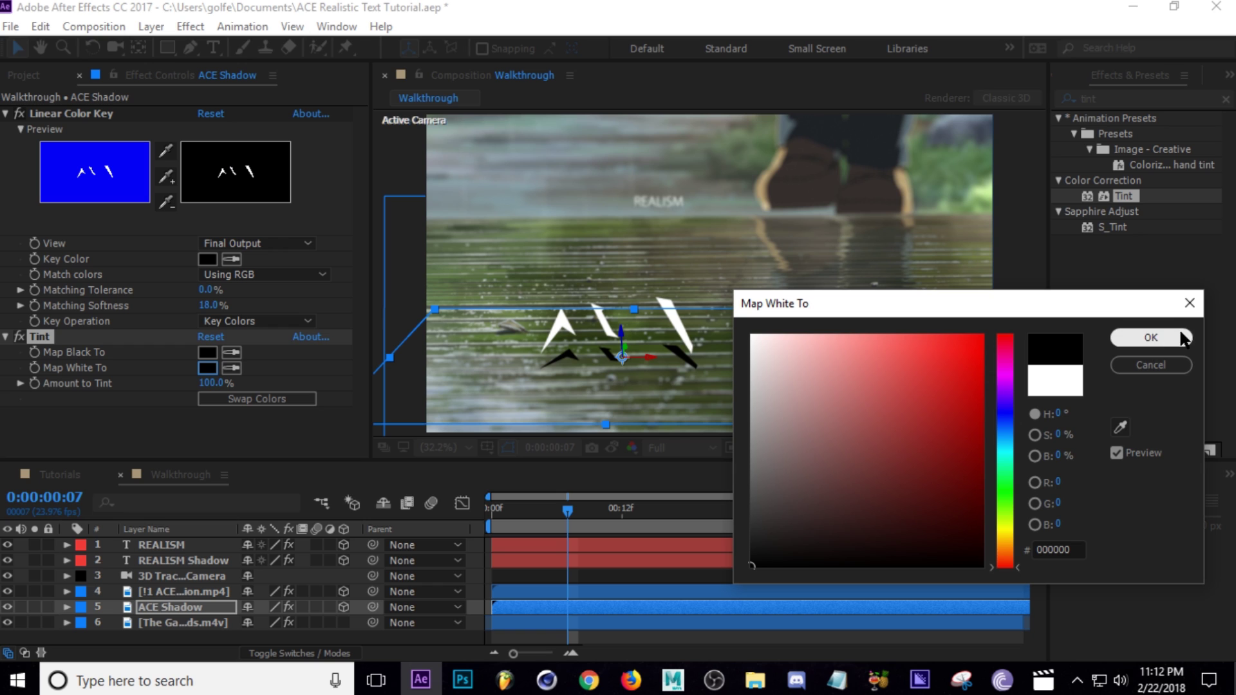
{"action": "left_click", "coordinate": [1151, 338]}
- Add BCC Gaussian Blur to ACE Shadow with a Horizontal Blur of 32
{"action": "left_click", "coordinate": [1126, 91]}
{"action": "double_click", "coordinate": [1111, 99]}
{"action": "type", "text": "gaussi"}
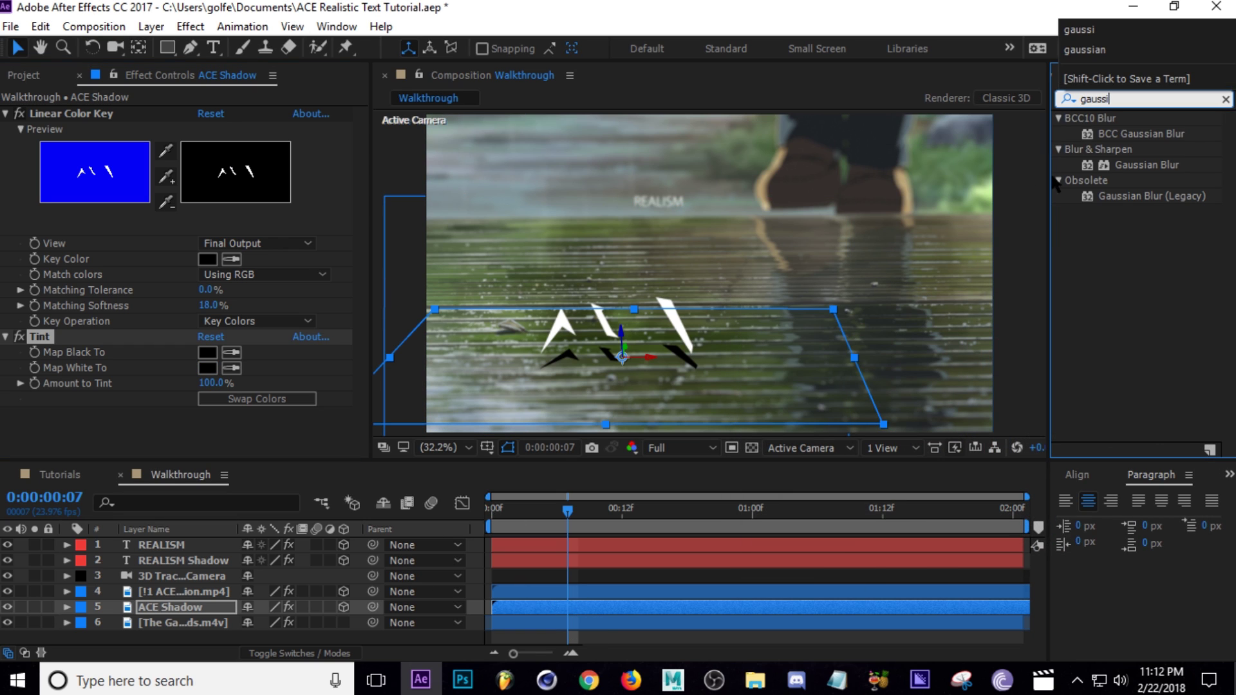
{"action": "left_click_drag", "start_coordinate": [1140, 134], "coordinate": [187, 605]}
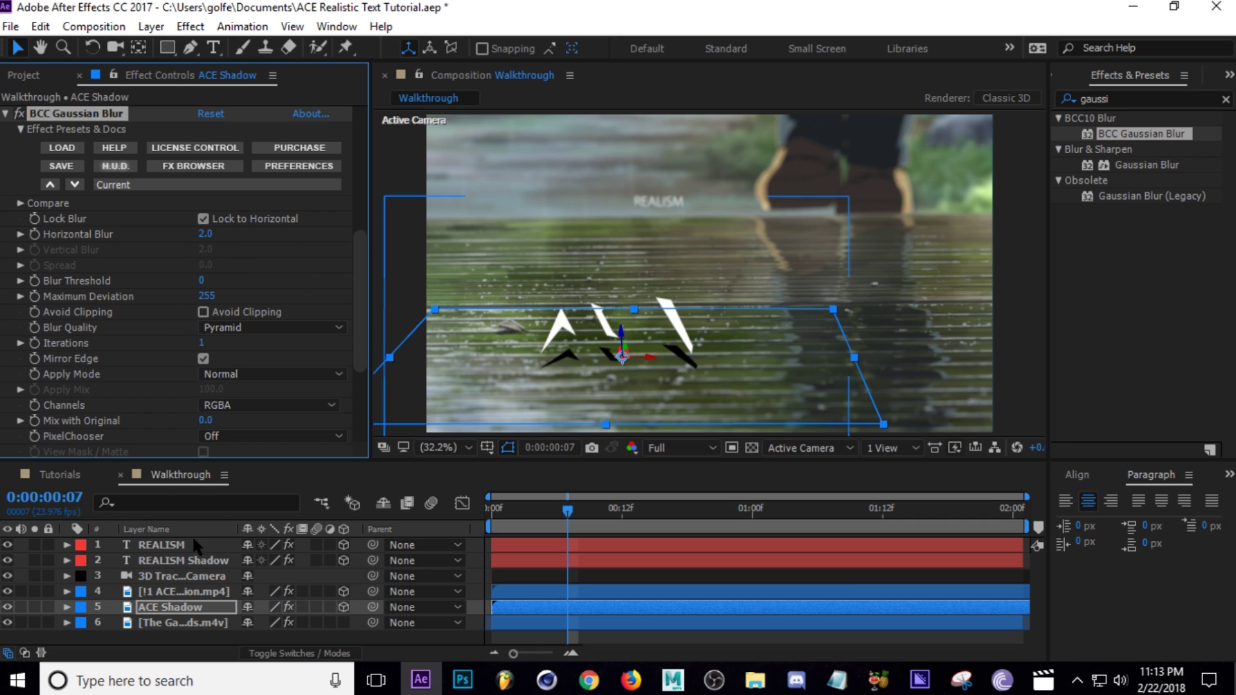
{"action": "left_click_drag", "start_coordinate": [214, 235], "coordinate": [238, 236]}
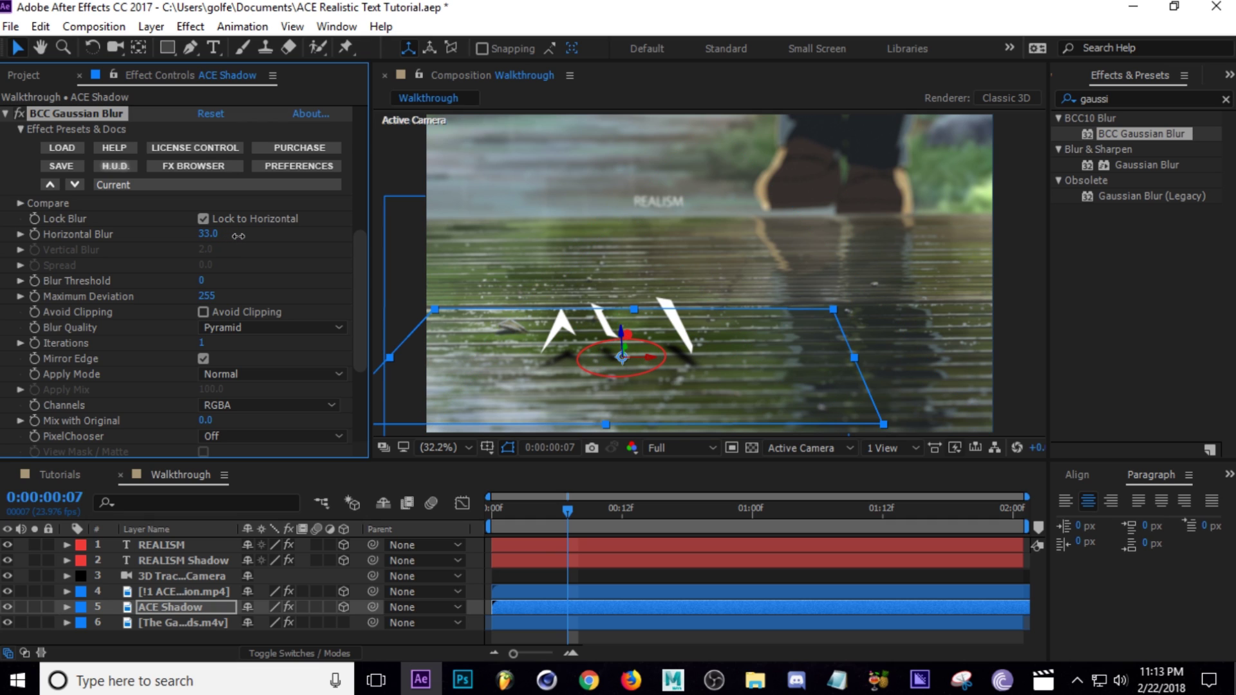
{"action": "left_click", "coordinate": [208, 236]}
{"action": "type", "text": "30"}
{"action": "key", "text": "Return"}
{"action": "key", "text": "ctrl+z"}
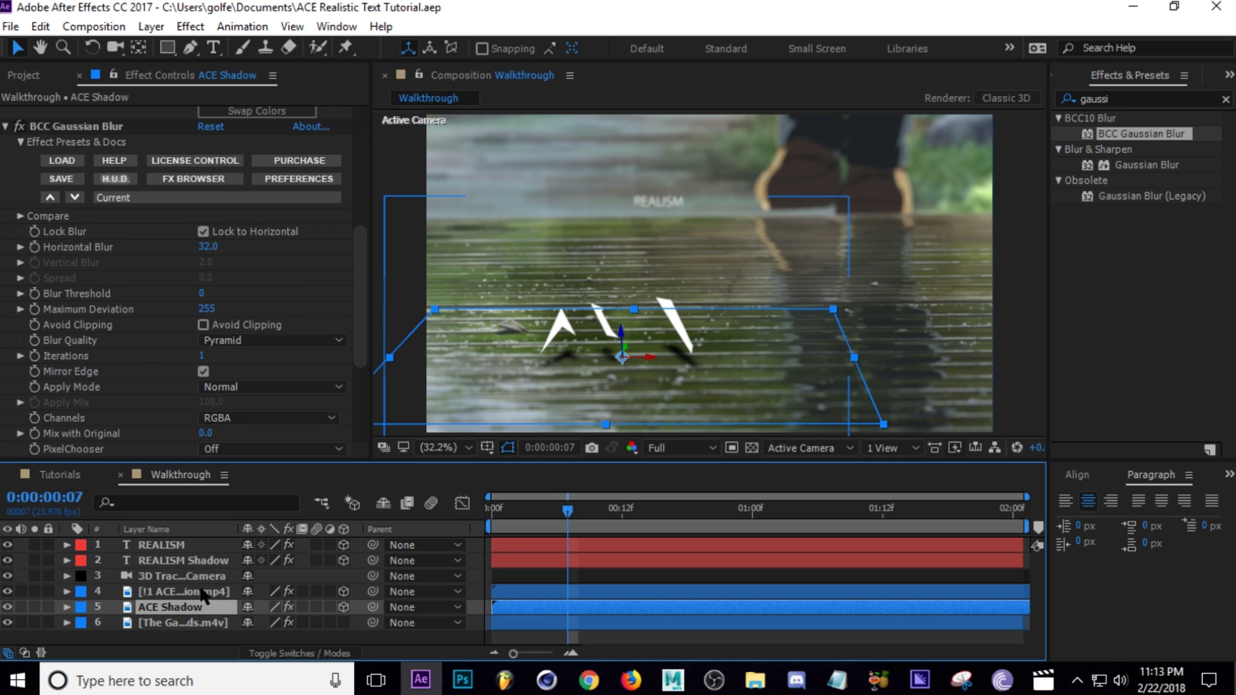
{"action": "left_click", "coordinate": [203, 592]}
- Apply BCC Gaussian Blur to the ACE logo with a Horizontal Blur of 30
{"action": "double_click", "coordinate": [1149, 138]}
{"action": "scroll", "coordinate": [270, 266], "scroll_direction": "down", "scroll_amount": 3}
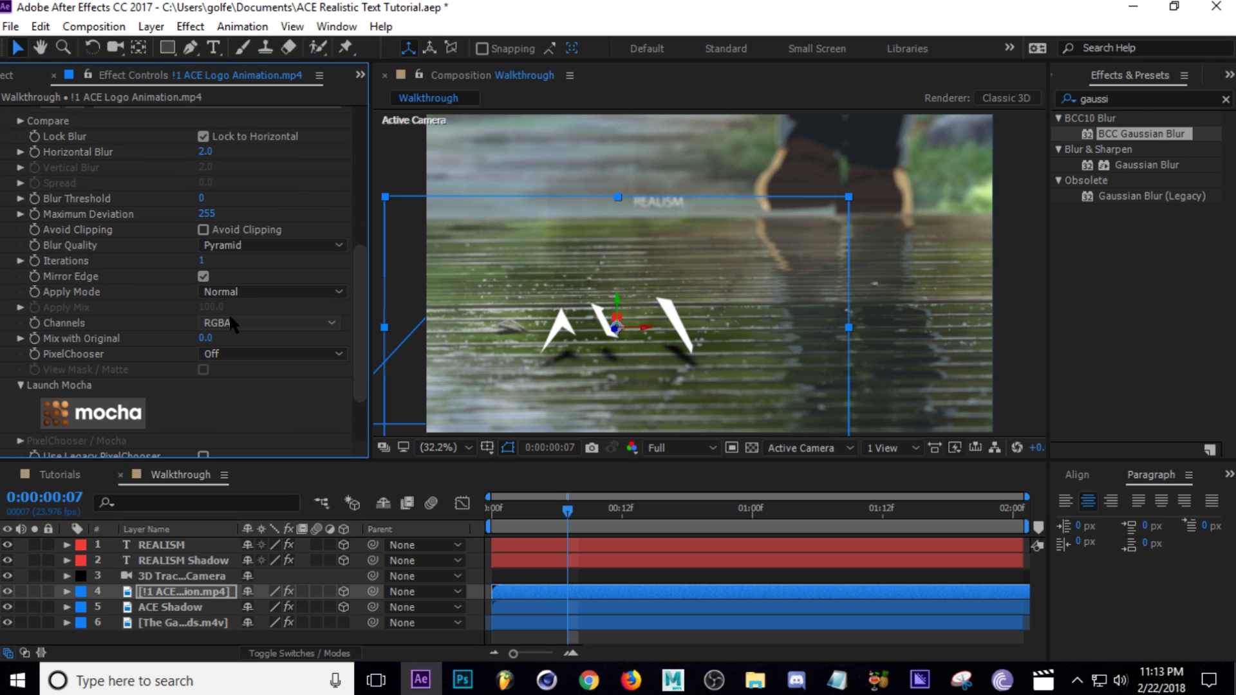
{"action": "scroll", "coordinate": [345, 289], "scroll_direction": "up", "scroll_amount": 1}
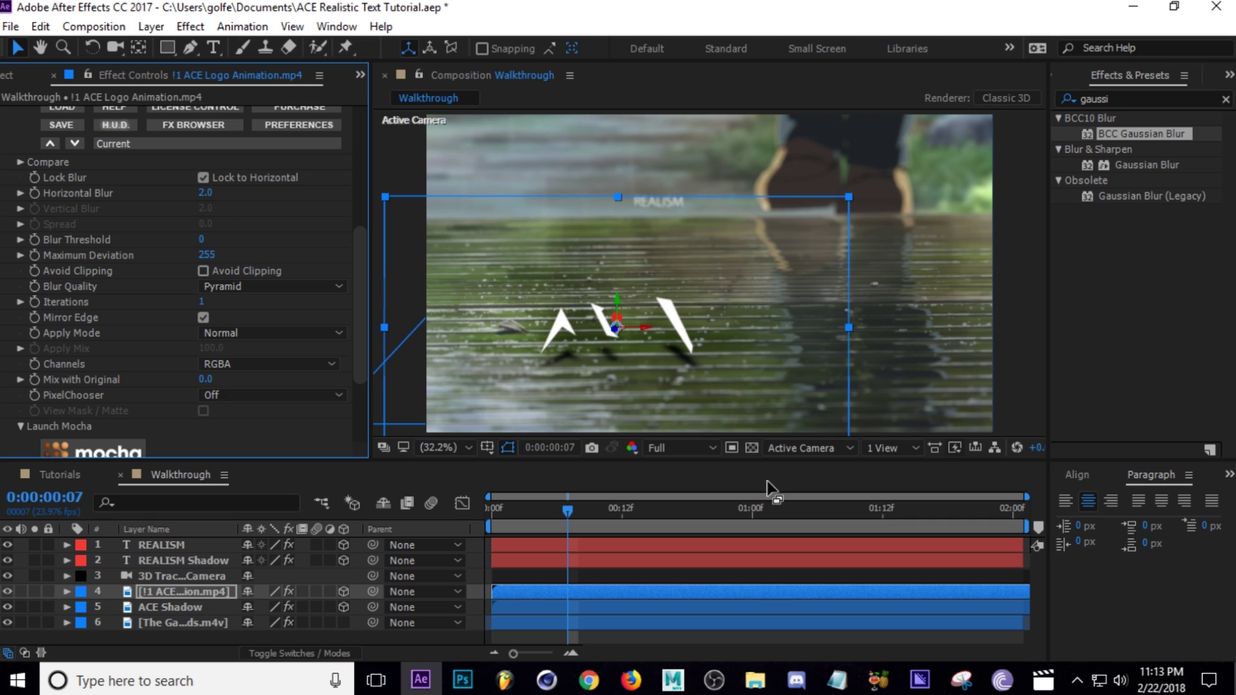
{"action": "left_click_drag", "start_coordinate": [204, 192], "coordinate": [217, 192]}
{"action": "left_click", "coordinate": [217, 193]}
{"action": "type", "text": "30"}
{"action": "key", "text": "Return"}
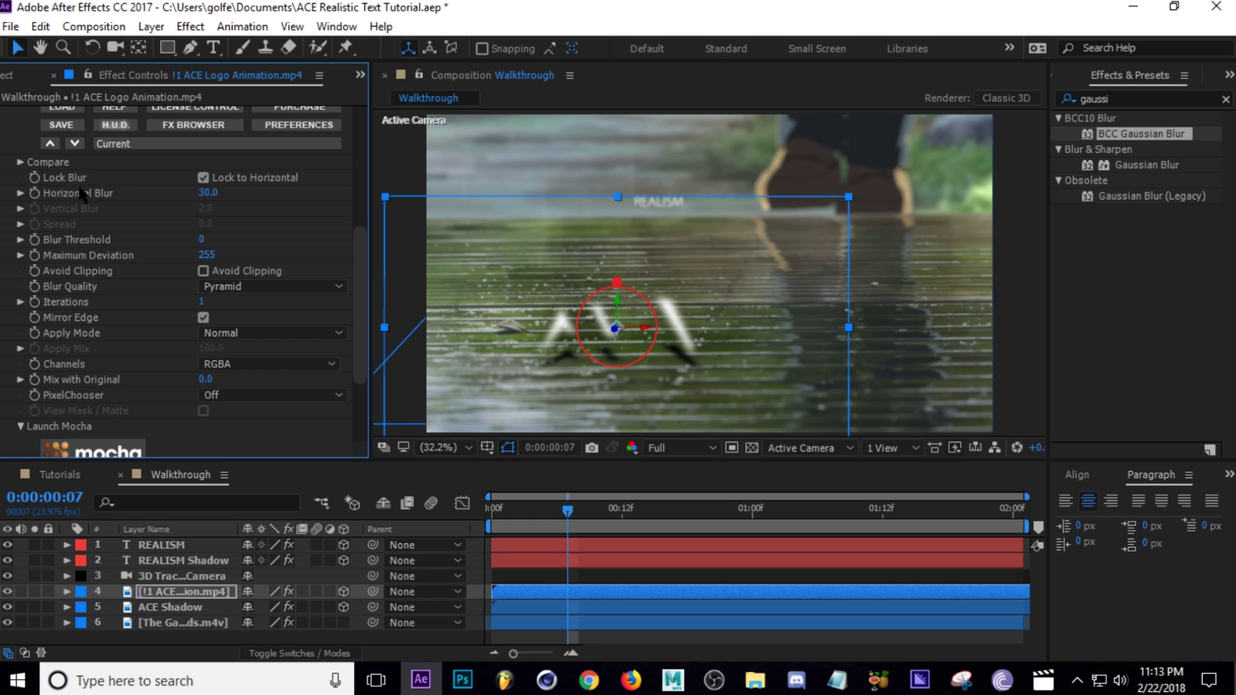
- Reveal the ACE Shadow and ACE logo blur keyframes and drag them later in time
{"action": "key", "text": "ctrl+Down"}
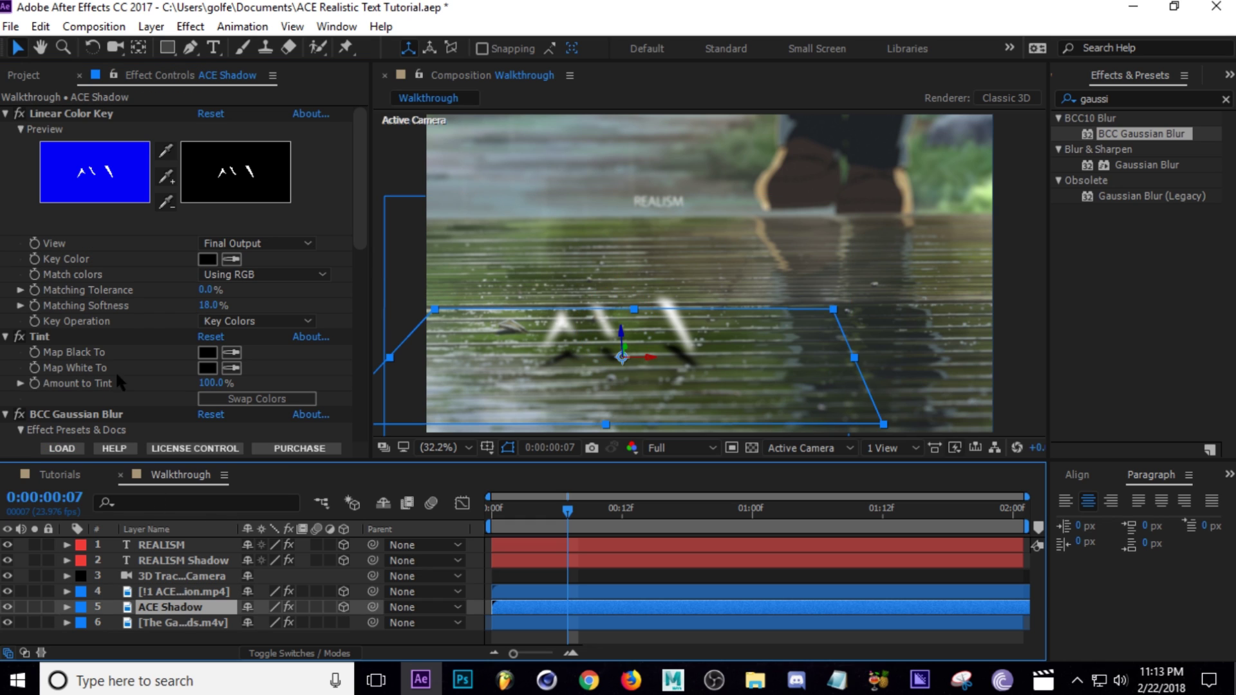
{"action": "scroll", "coordinate": [123, 397], "scroll_direction": "down", "scroll_amount": 5}
{"action": "left_click", "coordinate": [45, 372]}
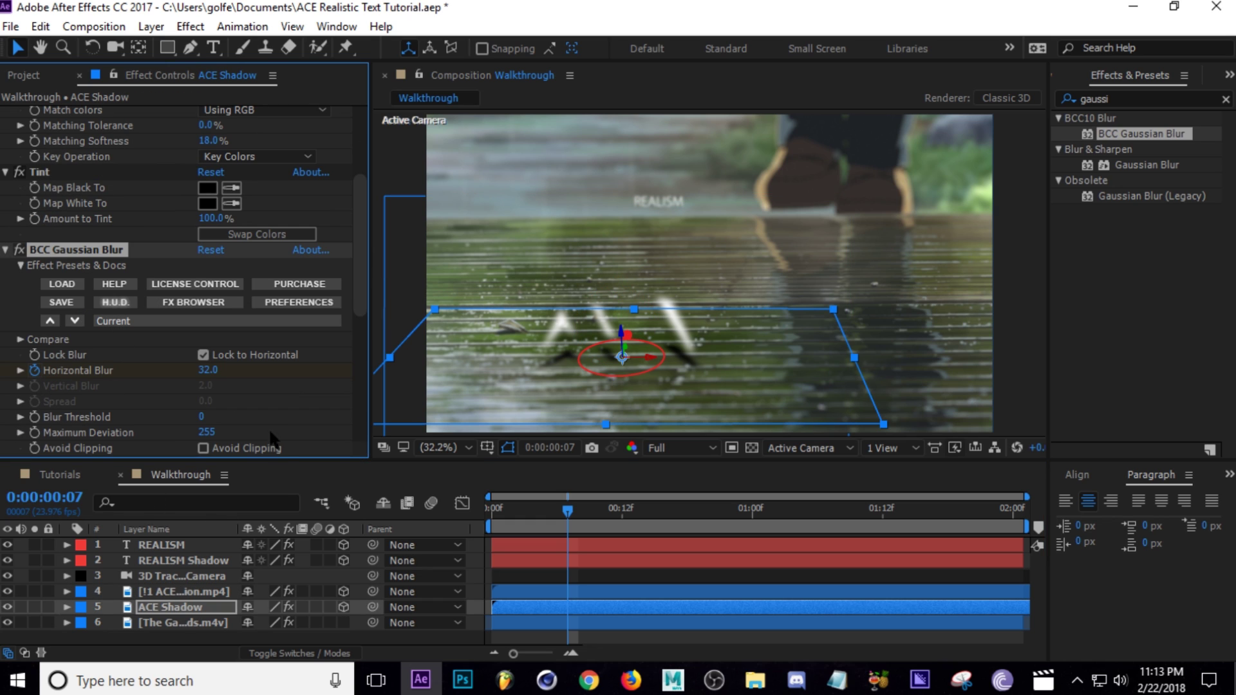
{"action": "key", "text": "u"}
{"action": "left_click", "coordinate": [624, 591]}
{"action": "key", "text": "u"}
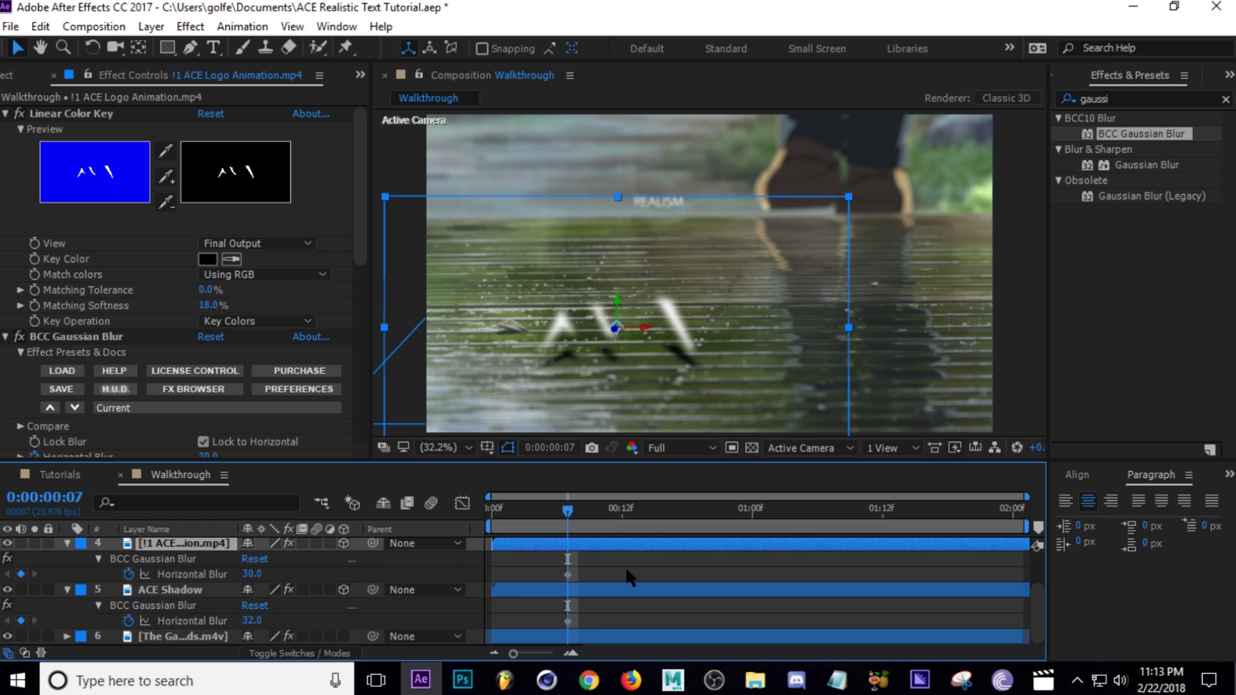
{"action": "left_click_drag", "start_coordinate": [607, 557], "coordinate": [554, 625]}
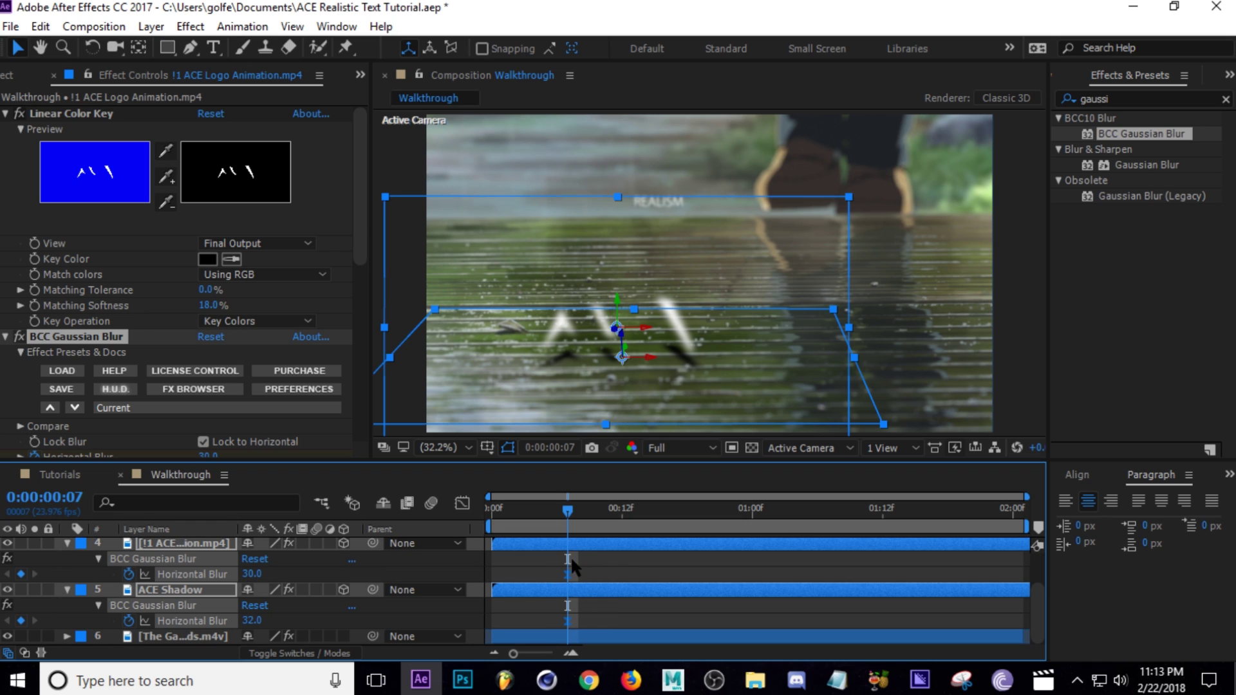
{"action": "left_click_drag", "start_coordinate": [565, 575], "coordinate": [723, 585]}
{"action": "scroll", "coordinate": [721, 602], "scroll_direction": "up", "scroll_amount": 1}
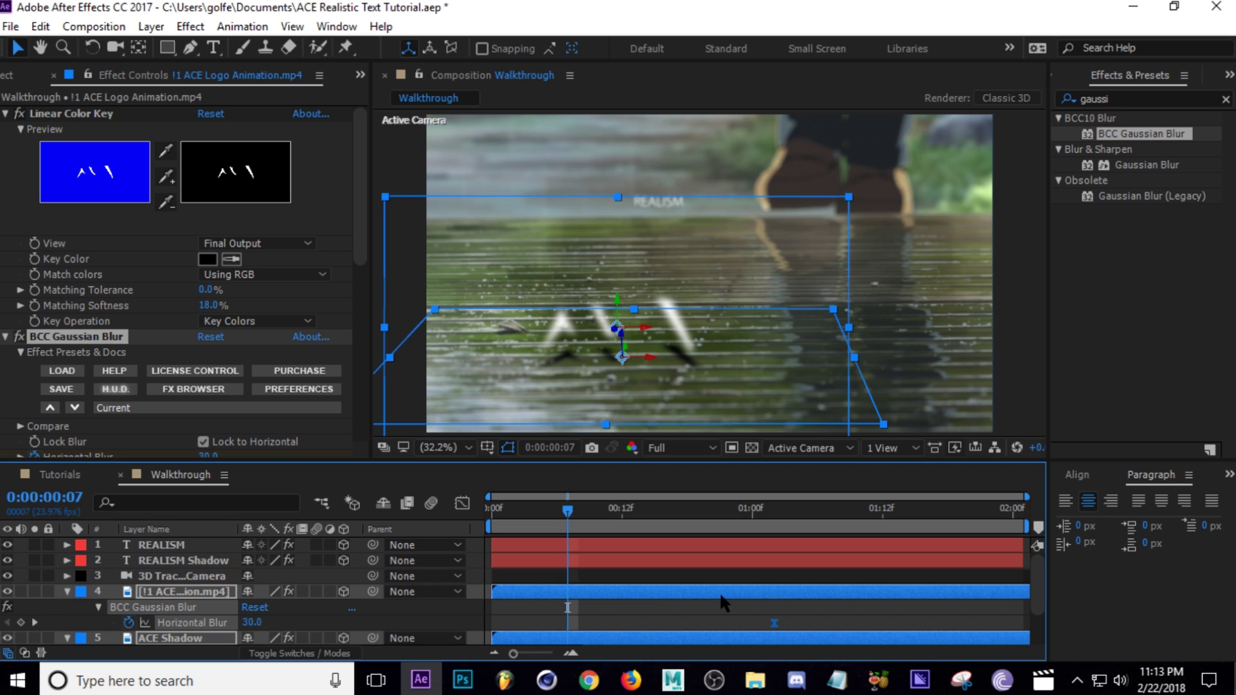
- Shift the logo blur keyframes later and key the logo's Horizontal Blur to 0.0 at frame 17
{"action": "left_click", "coordinate": [702, 561]}
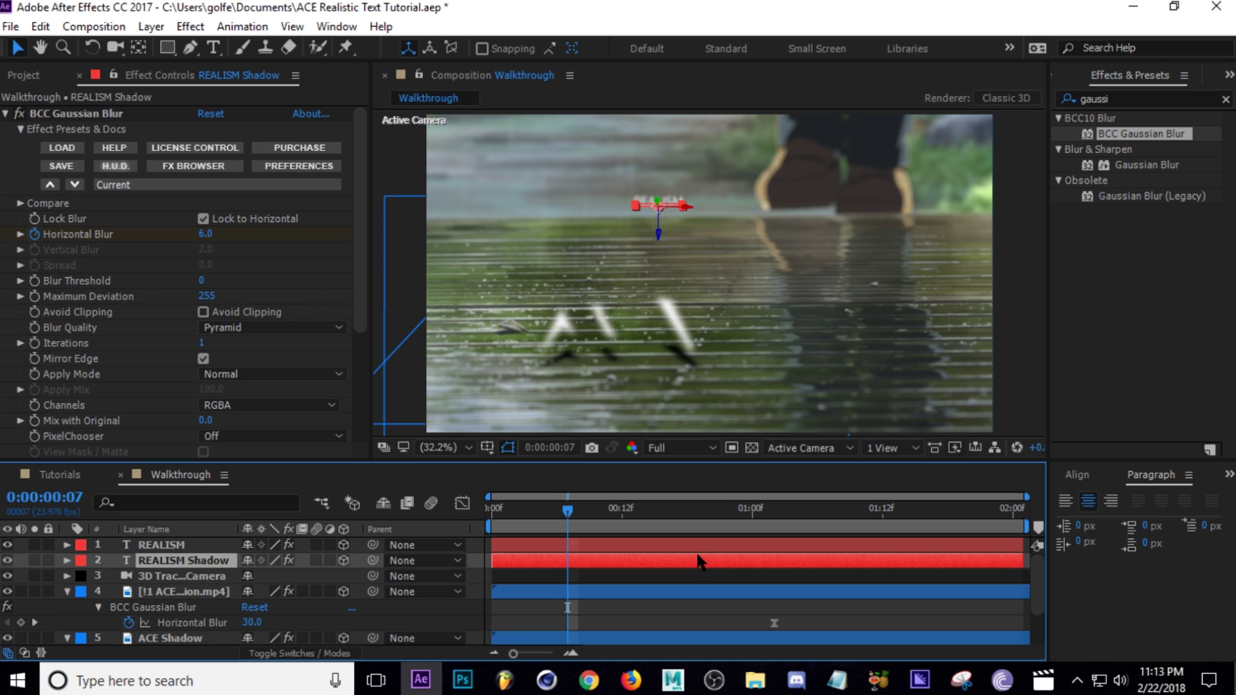
{"action": "key", "text": "u"}
{"action": "scroll", "coordinate": [698, 546], "scroll_direction": "down", "scroll_amount": 2}
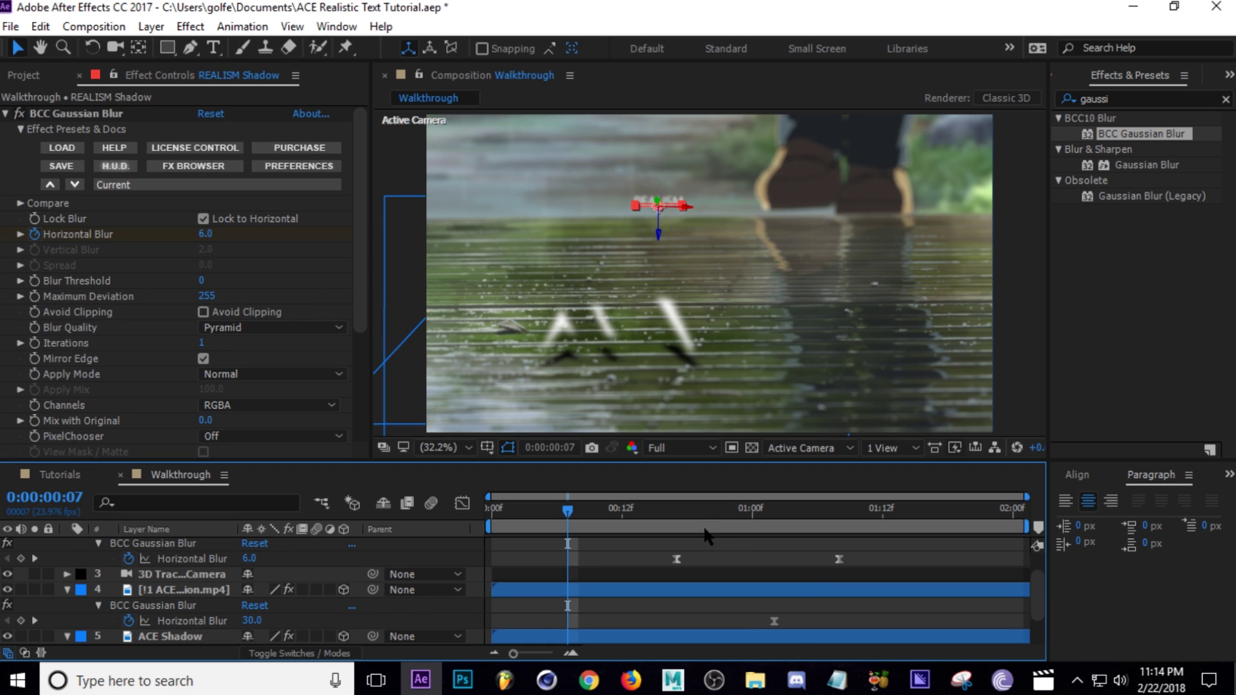
{"action": "key", "text": "k"}
{"action": "scroll", "coordinate": [734, 555], "scroll_direction": "down", "scroll_amount": 1}
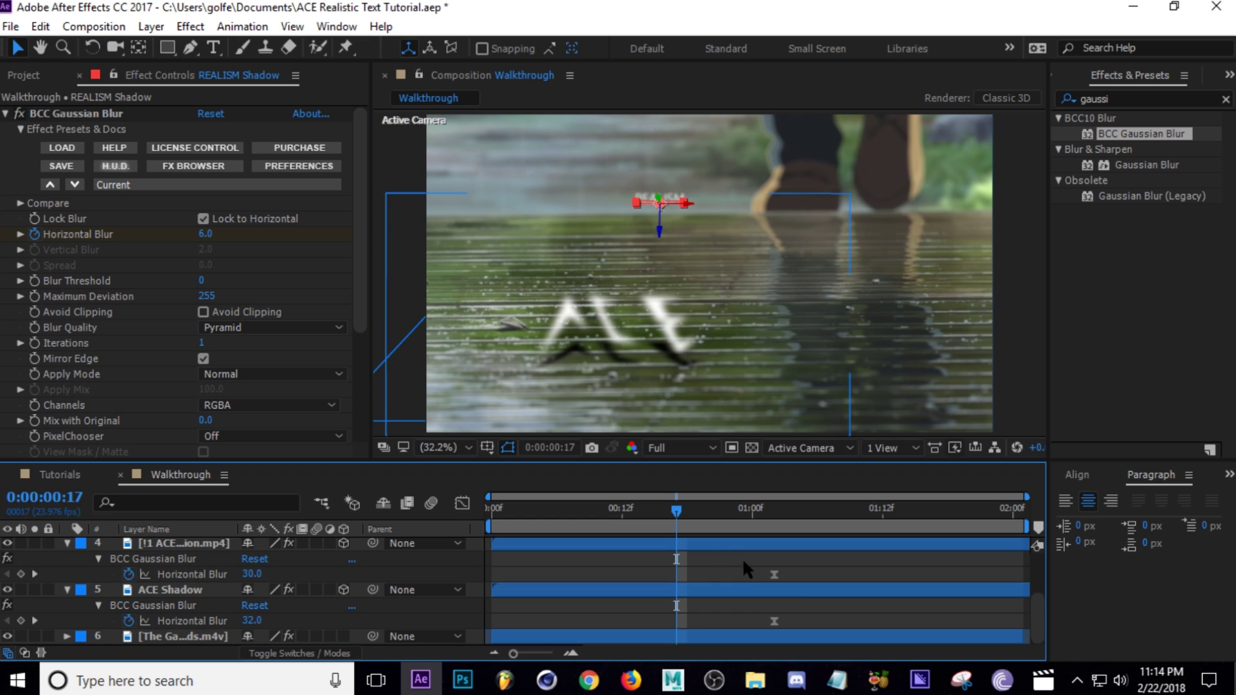
{"action": "left_click_drag", "start_coordinate": [809, 558], "coordinate": [795, 618]}
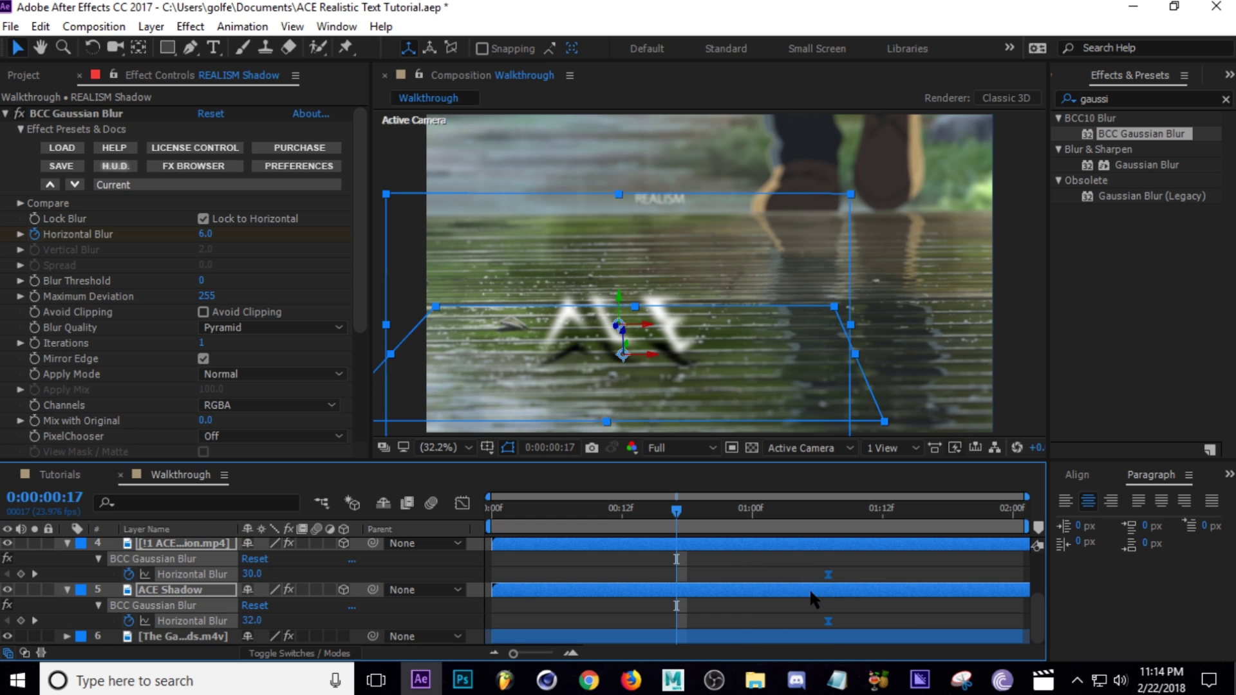
{"action": "left_click", "coordinate": [765, 572]}
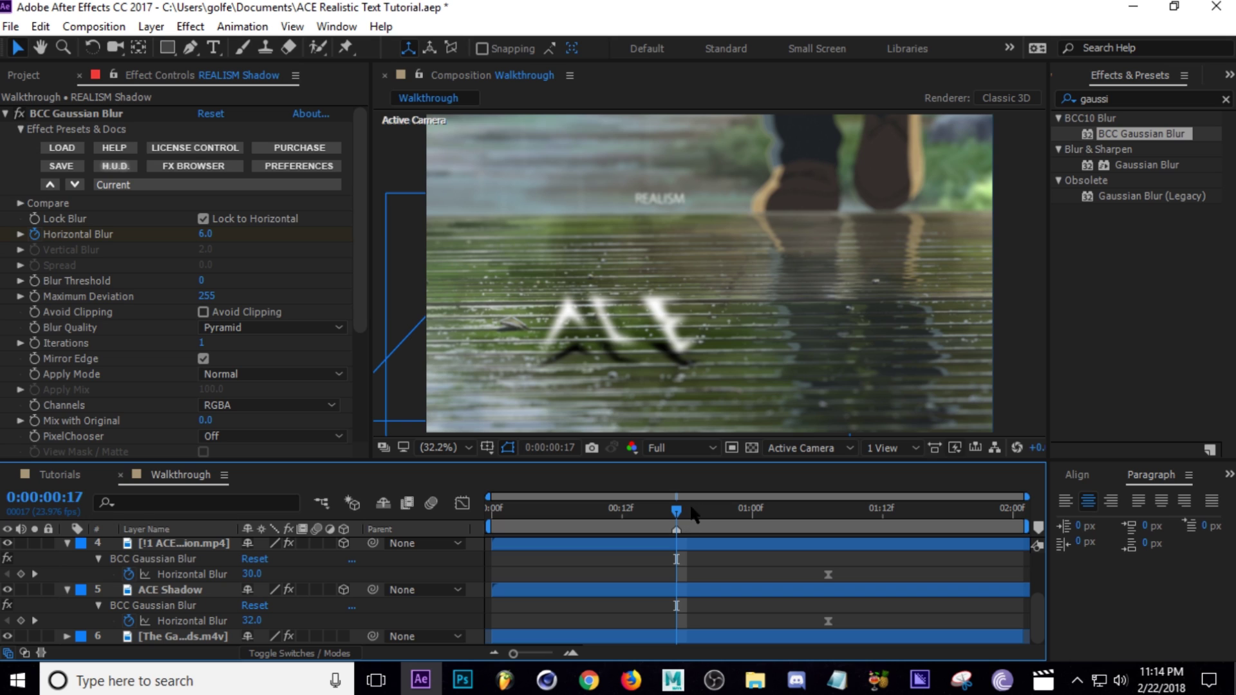
{"action": "scroll", "coordinate": [697, 575], "scroll_direction": "up", "scroll_amount": 2}
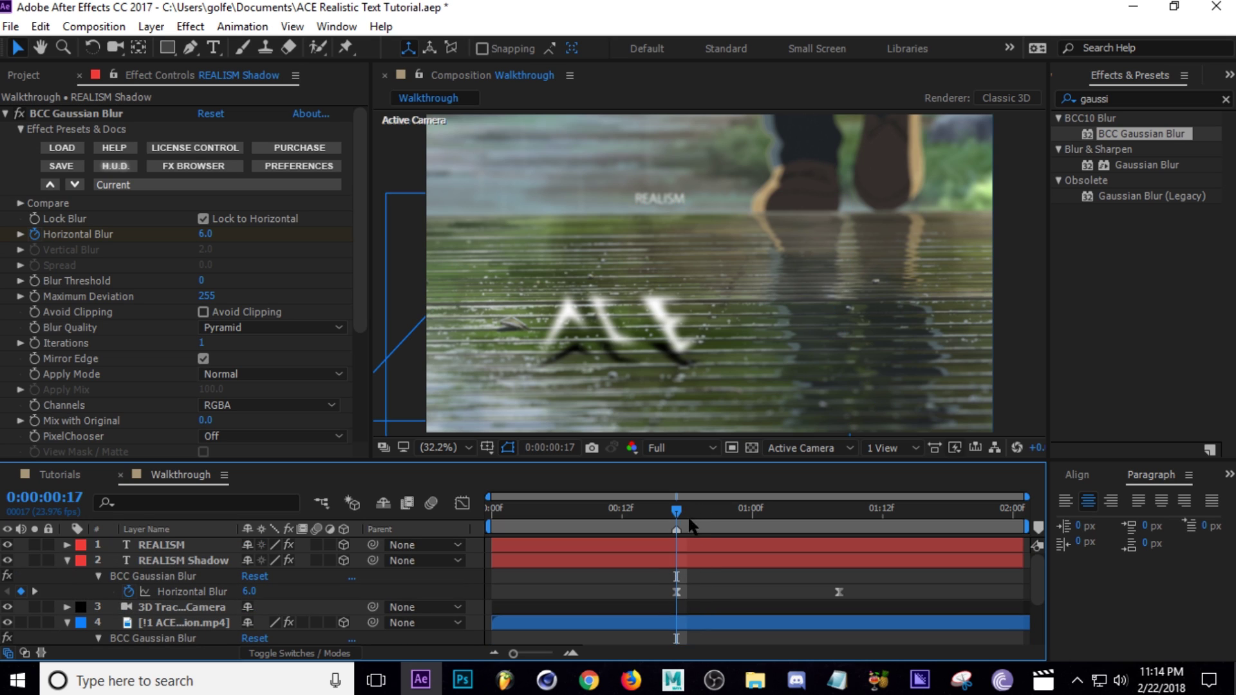
{"action": "scroll", "coordinate": [702, 573], "scroll_direction": "down", "scroll_amount": 2}
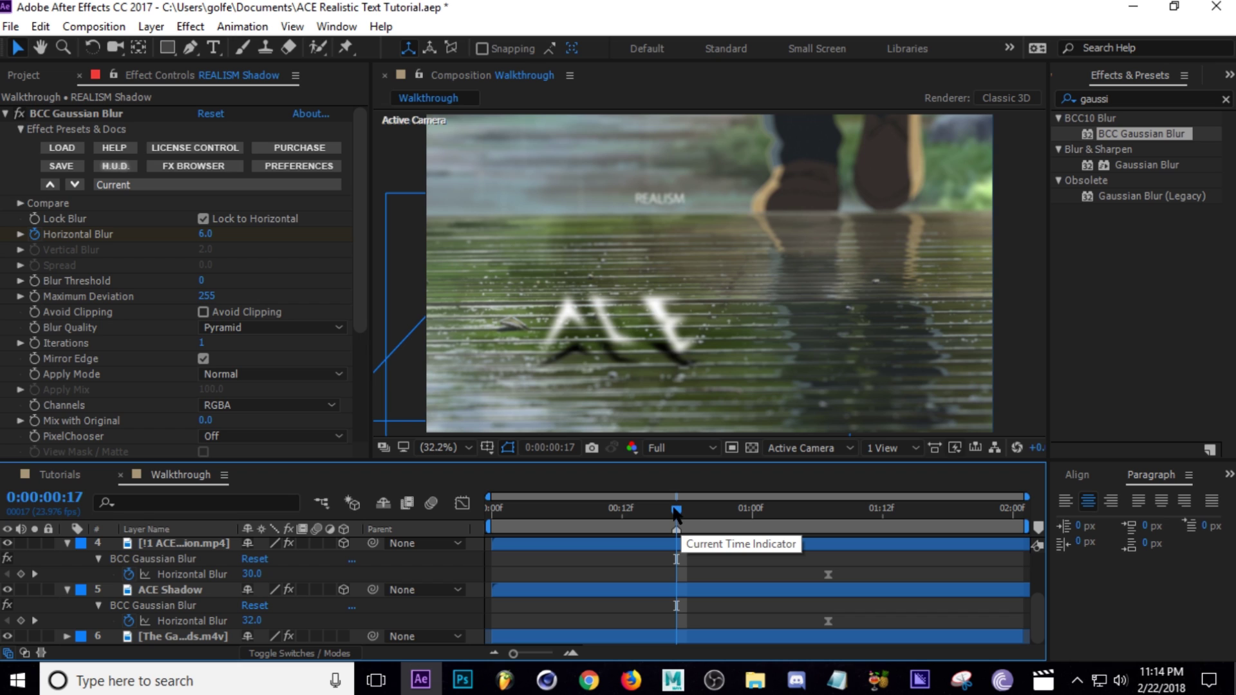
{"action": "left_click_drag", "start_coordinate": [251, 574], "coordinate": [75, 583]}
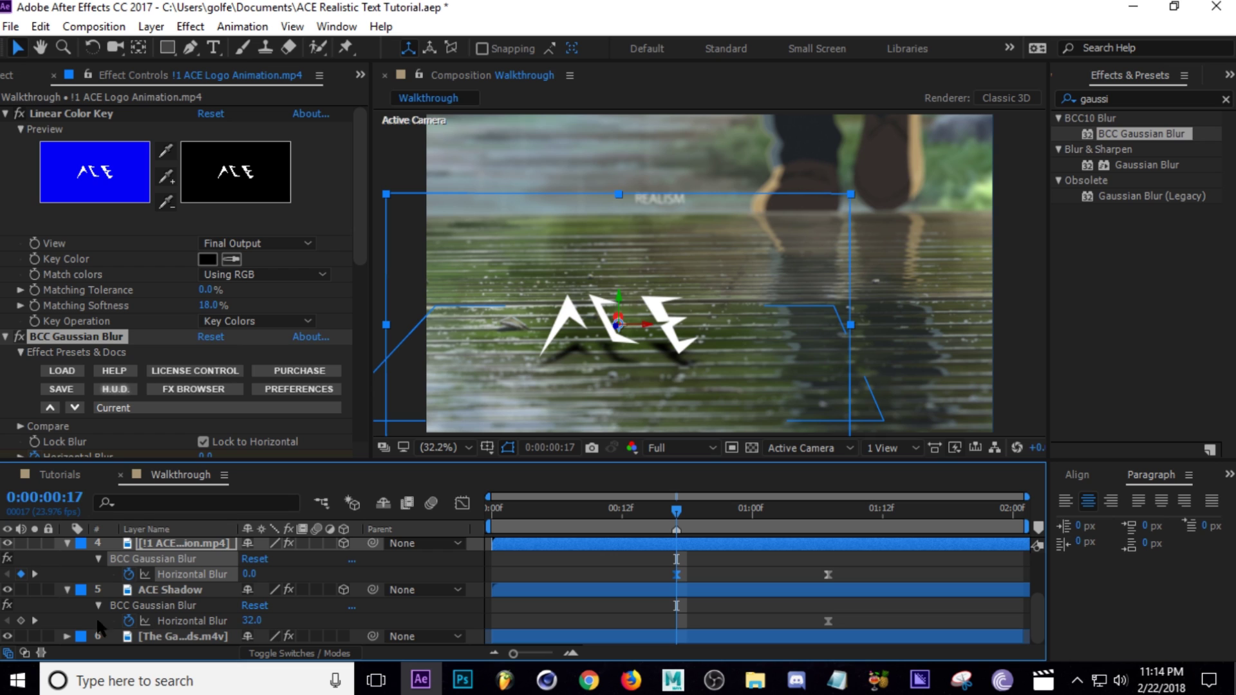
- Keyframe ACE Shadow's Horizontal Blur at frame 17, then set it to 45.0 later
{"action": "left_click", "coordinate": [21, 621]}
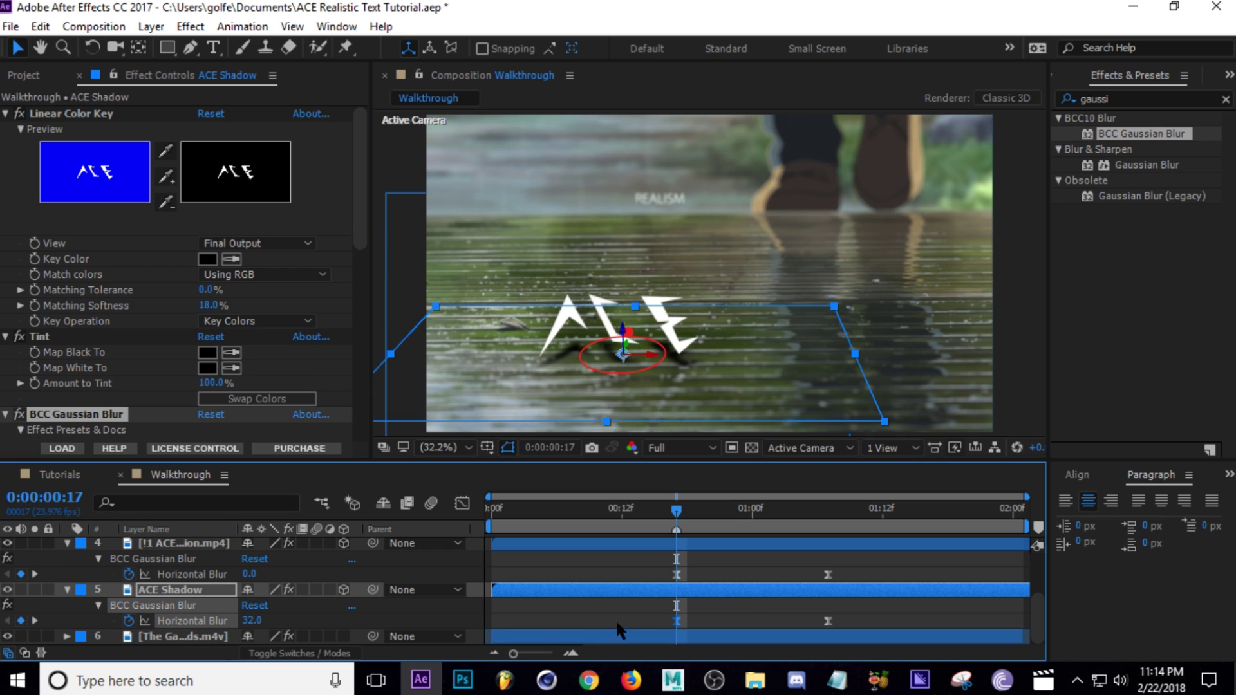
{"action": "left_click_drag", "start_coordinate": [677, 512], "coordinate": [836, 534]}
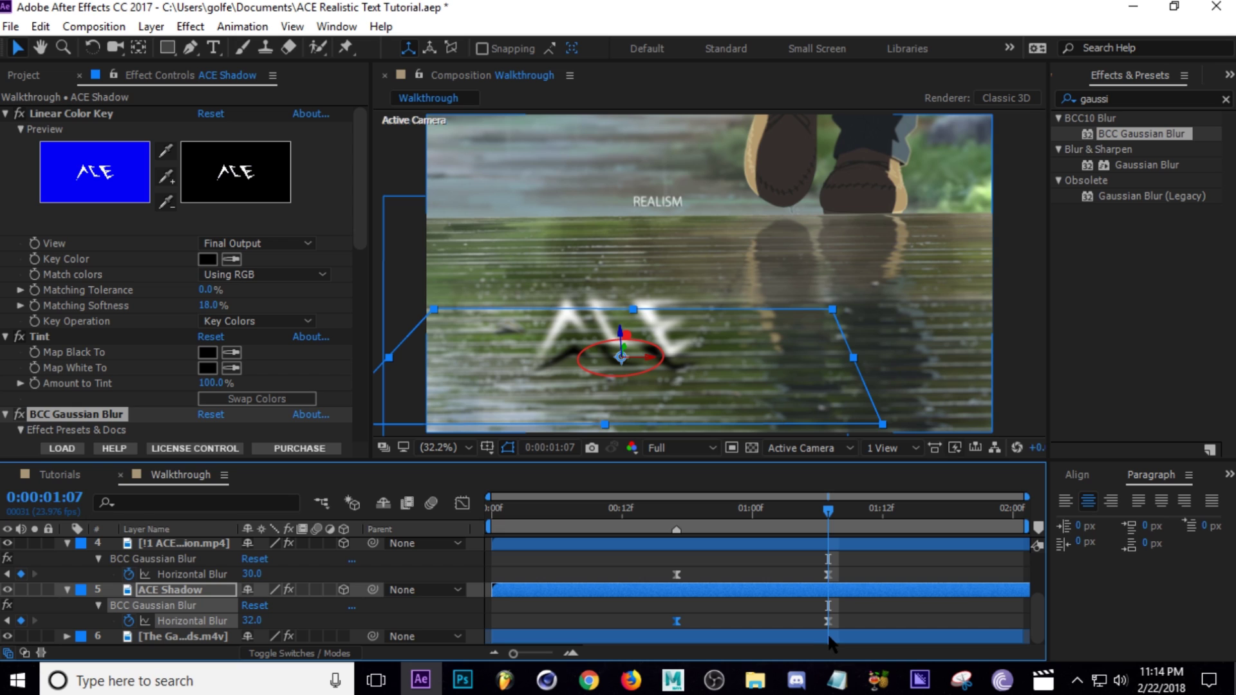
{"action": "left_click", "coordinate": [257, 621]}
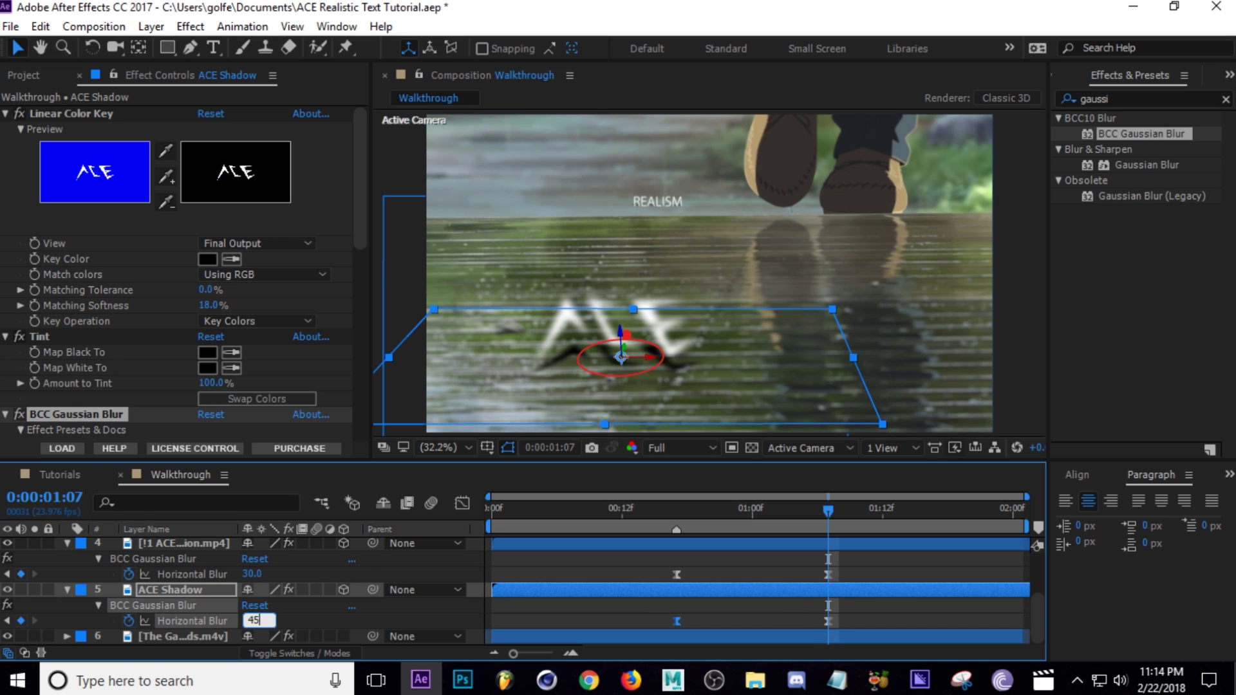
{"action": "left_click", "coordinate": [627, 606]}
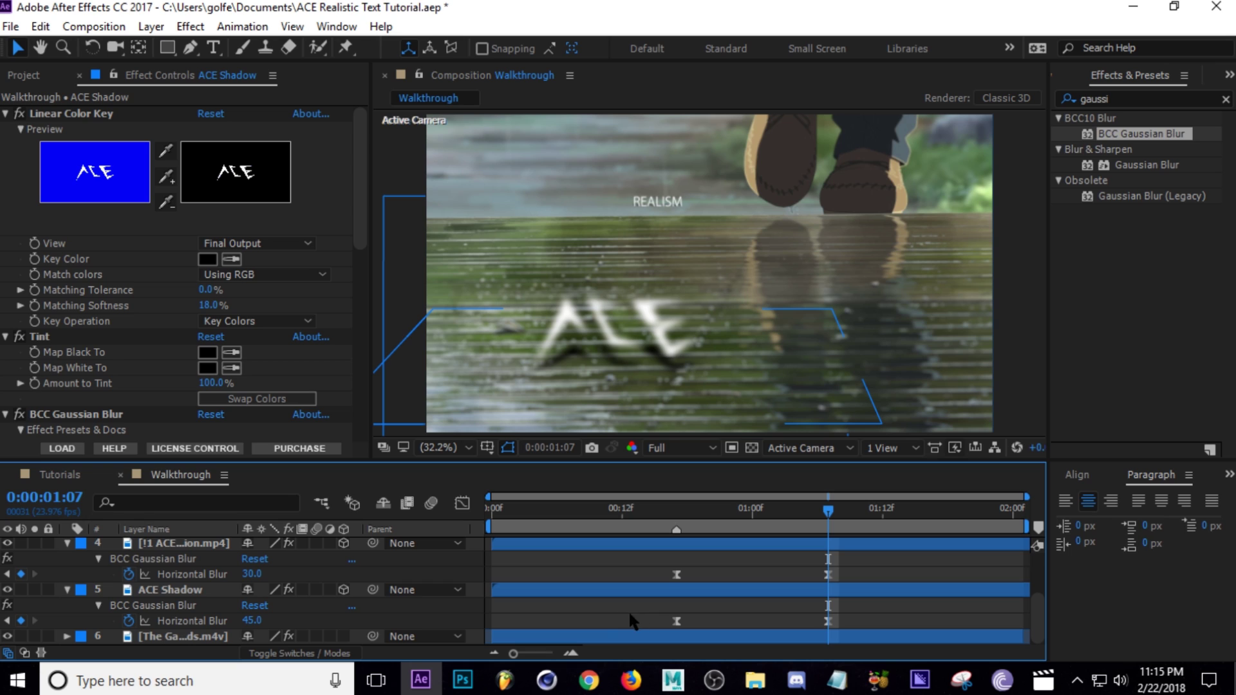
- Lower the ACE Shadow layer's Opacity to 70%
{"action": "left_click", "coordinate": [184, 591]}
{"action": "key", "text": "t"}
{"action": "left_click", "coordinate": [256, 620]}
{"action": "type", "text": "70"}
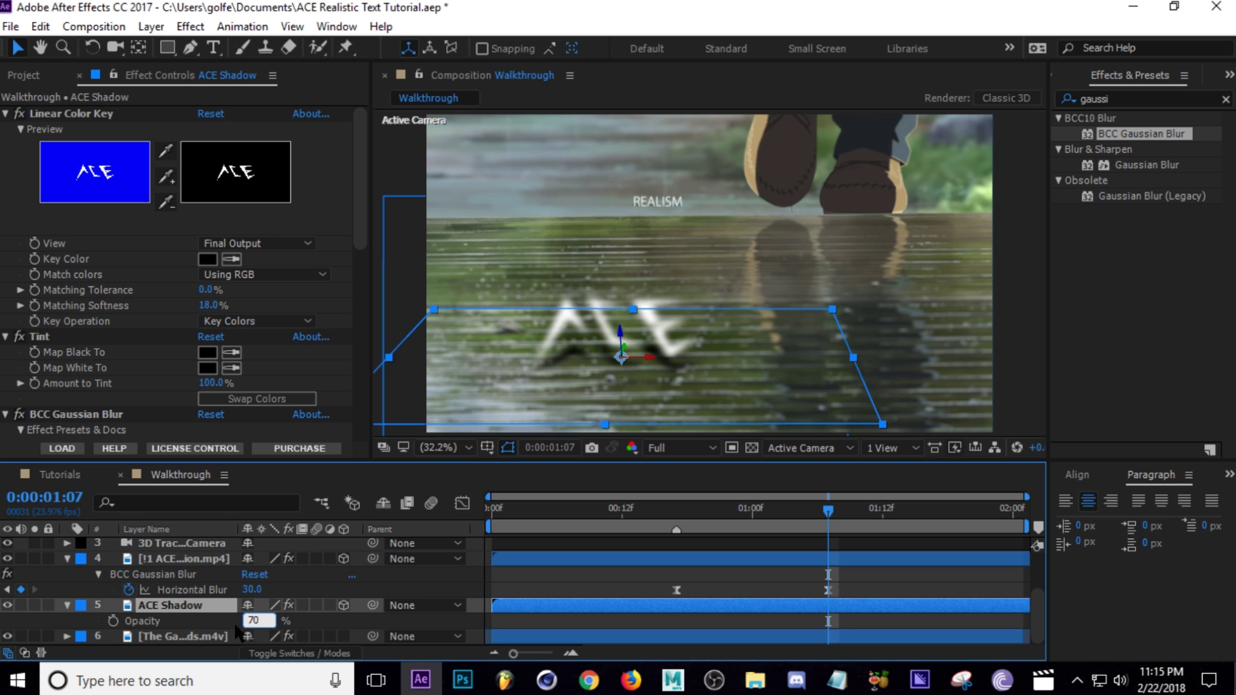
{"action": "key", "text": "Return"}
- Collapse the layer properties, preview the animation, and return to frame 17
{"action": "left_click", "coordinate": [706, 577]}
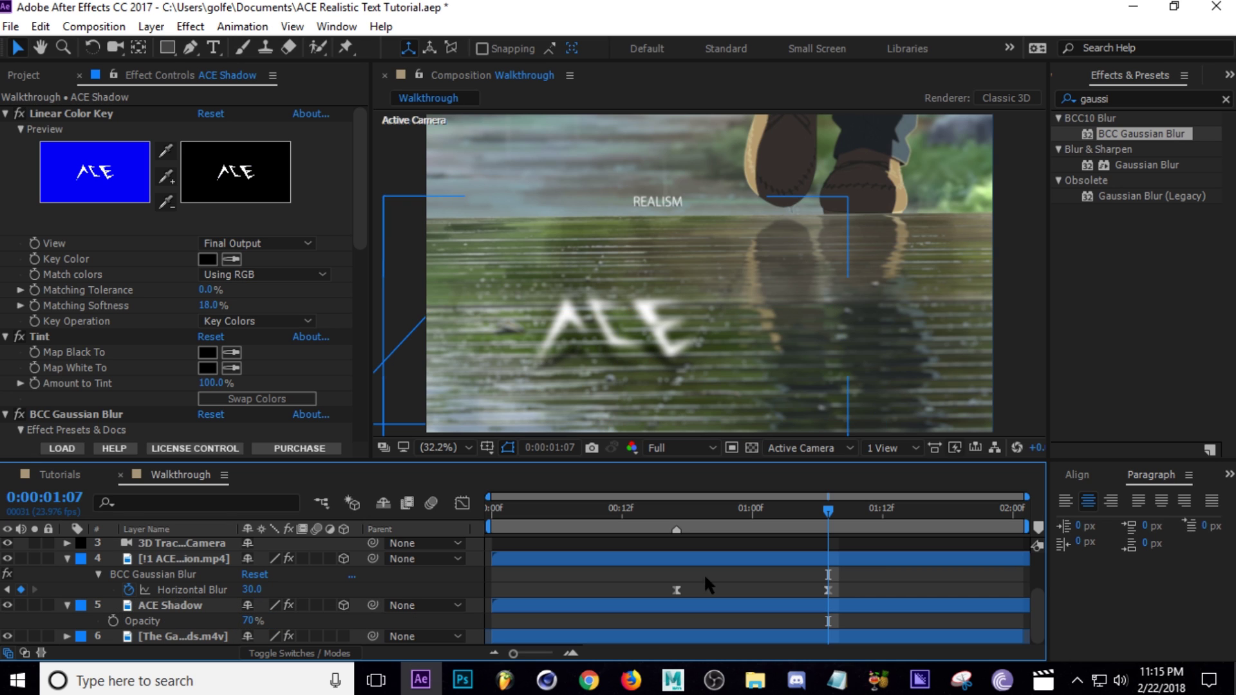
{"action": "left_click", "coordinate": [67, 559]}
{"action": "left_click", "coordinate": [67, 559]}
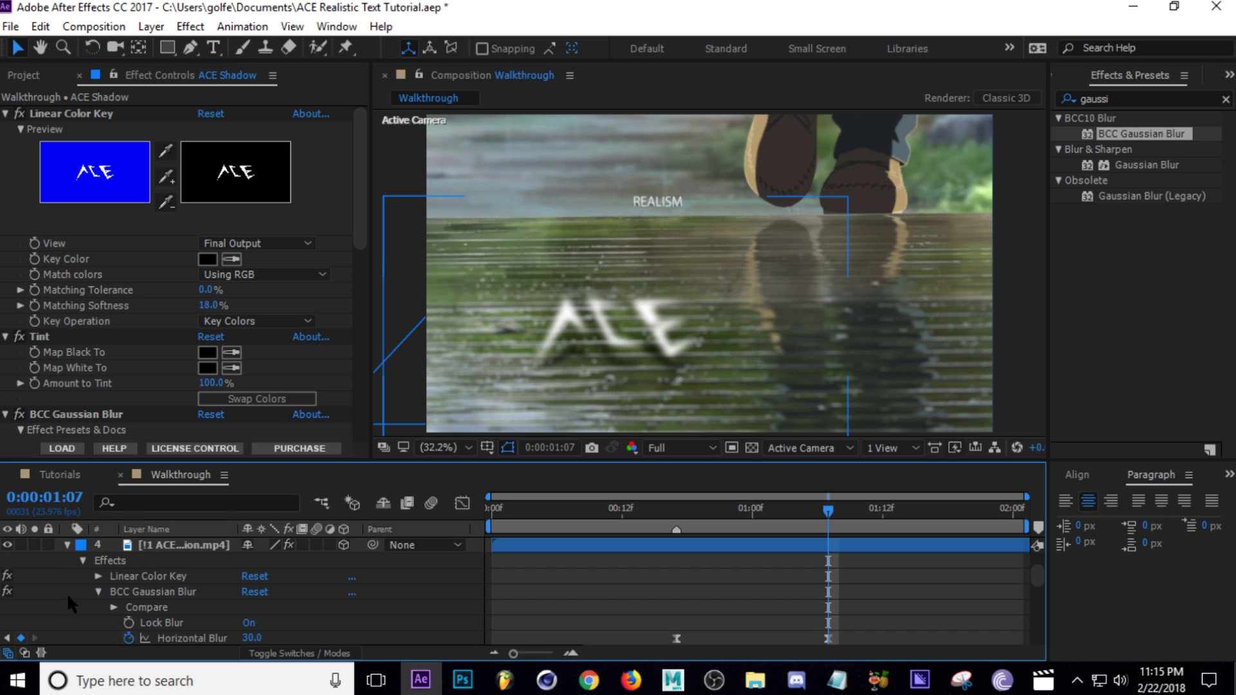
{"action": "left_click", "coordinate": [66, 545]}
{"action": "scroll", "coordinate": [386, 580], "scroll_direction": "up", "scroll_amount": 2}
{"action": "key", "text": "space"}
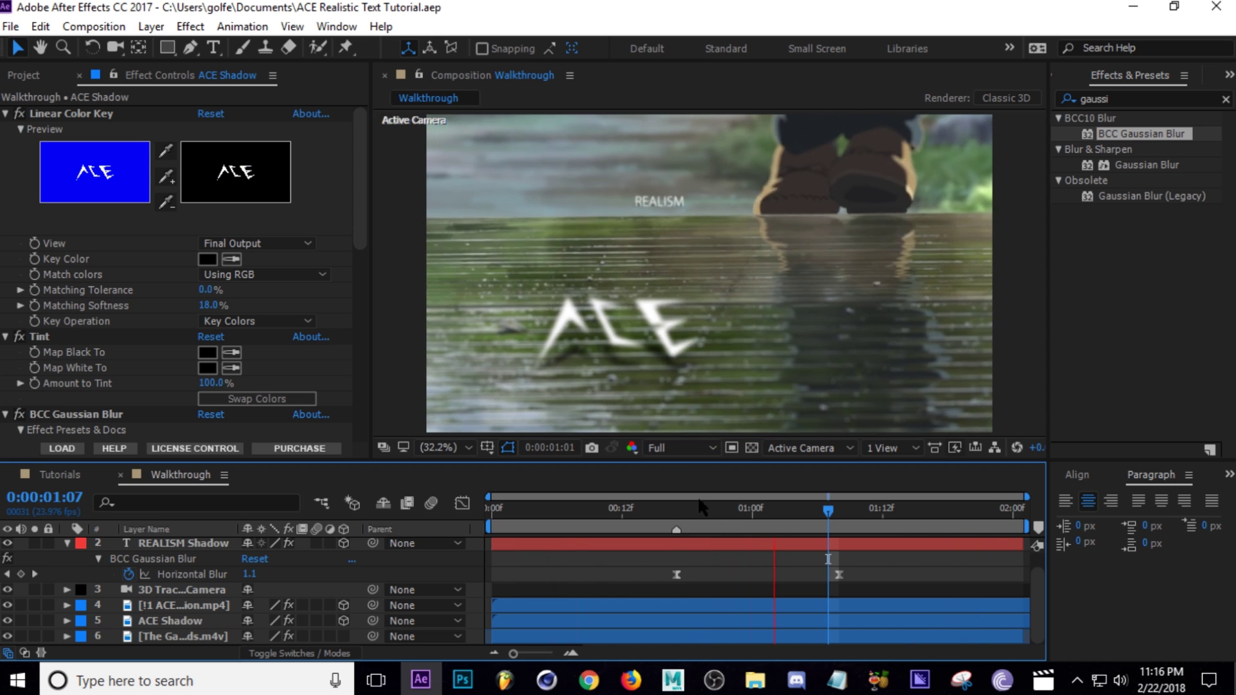
{"action": "left_click", "coordinate": [676, 509]}
{"action": "scroll", "coordinate": [193, 579], "scroll_direction": "up", "scroll_amount": 1}
{"action": "left_click", "coordinate": [67, 560]}
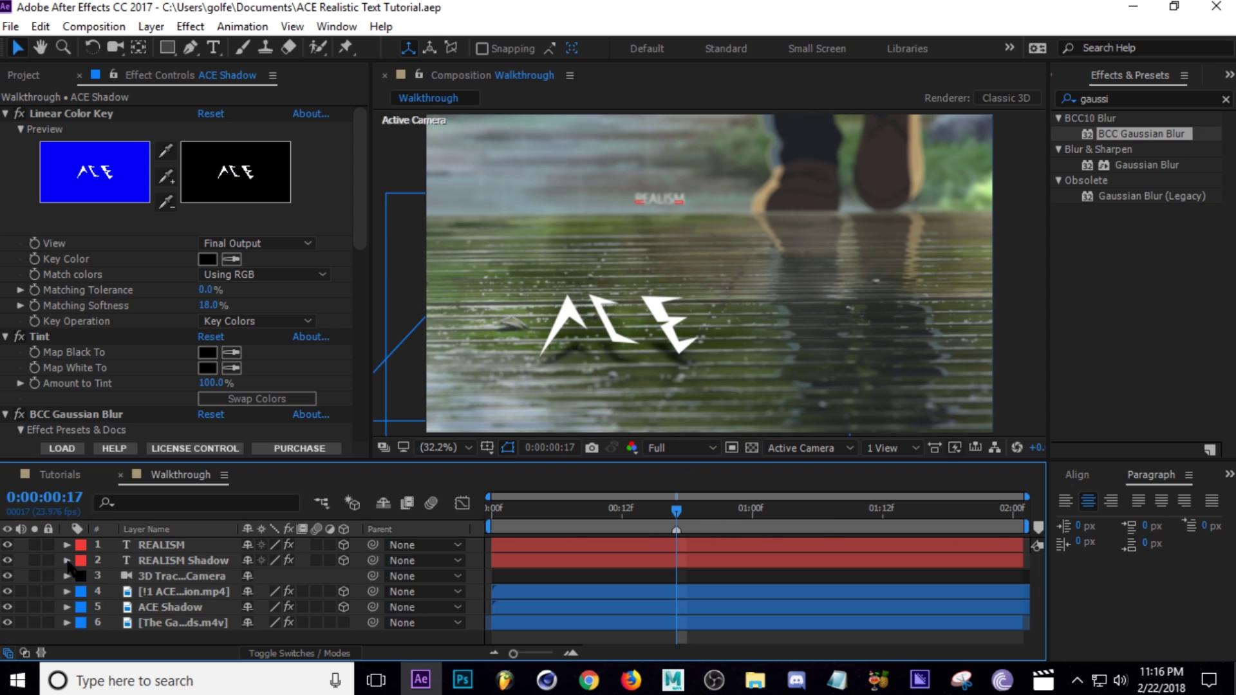
{"action": "left_click", "coordinate": [163, 609]}
{"action": "left_click", "coordinate": [179, 591]}
{"action": "left_click", "coordinate": [372, 610]}
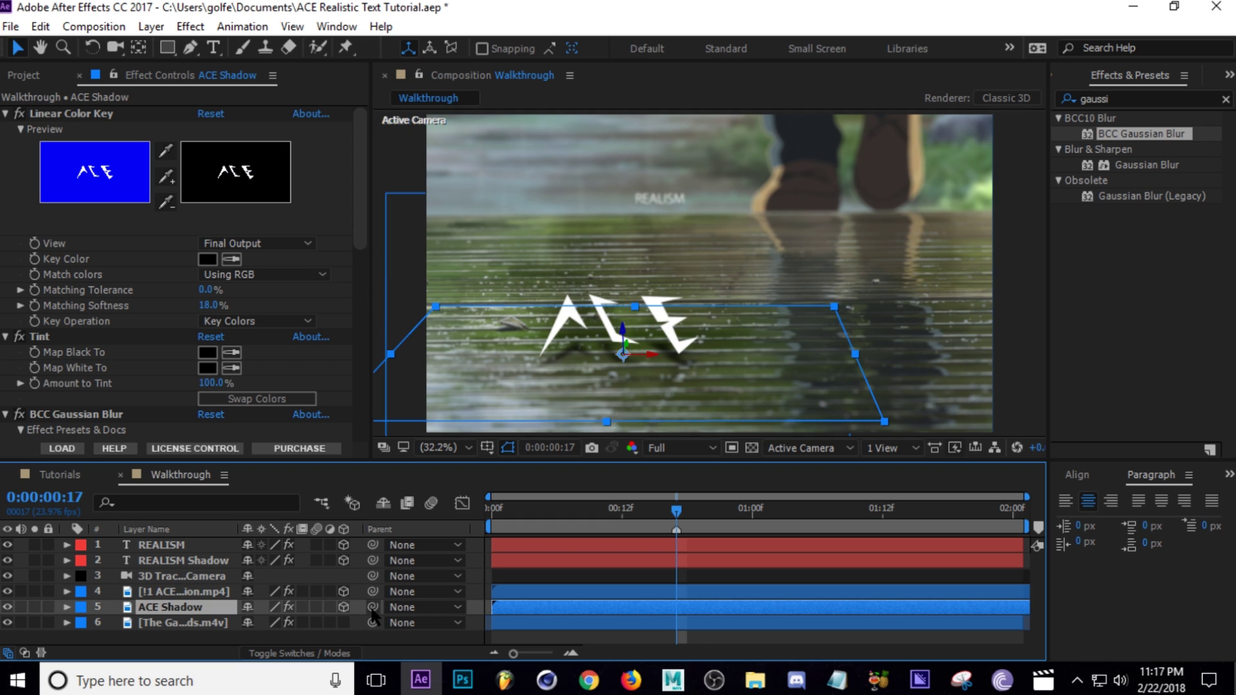
- Parent ACE Shadow to the ACE logo layer and REALISM Shadow to the REALISM text
{"action": "left_click_drag", "start_coordinate": [372, 610], "coordinate": [202, 593]}
{"action": "left_click_drag", "start_coordinate": [372, 560], "coordinate": [193, 552]}
{"action": "left_click_drag", "start_coordinate": [192, 552], "coordinate": [193, 552]}
{"action": "left_click", "coordinate": [192, 552]}
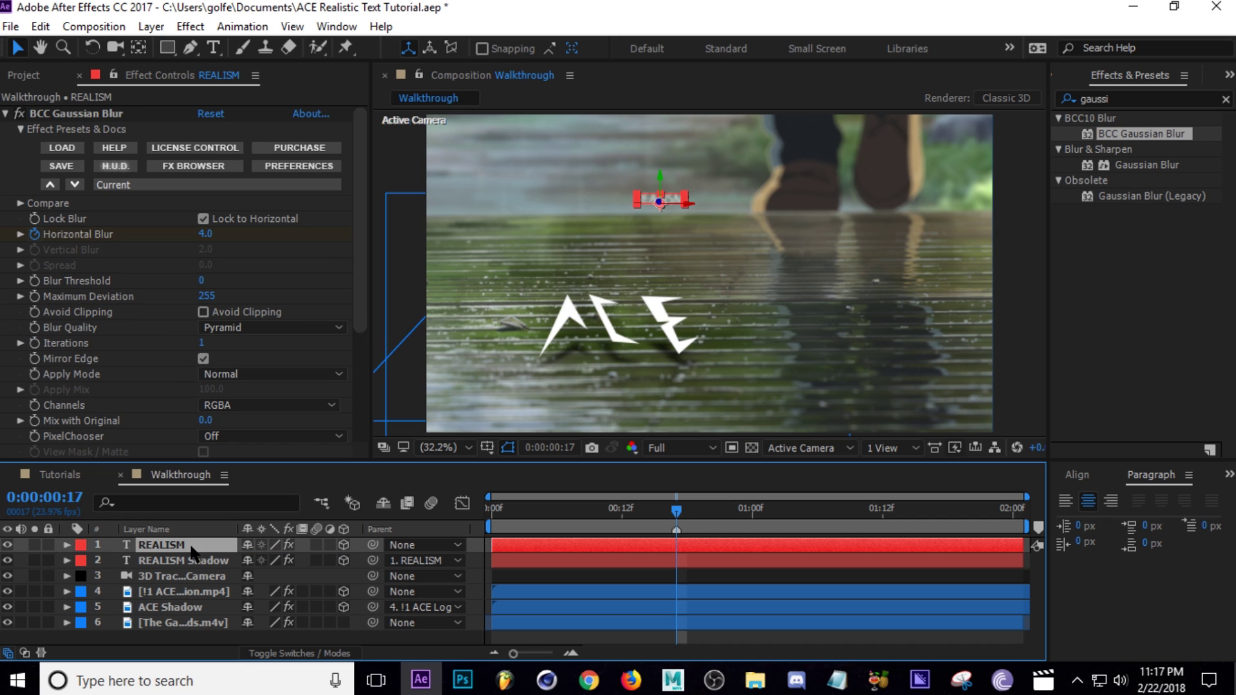
- Scrub the timeline to check that the shadows follow, save, and play a preview
{"action": "mouse_move", "coordinate": [676, 515]}
{"action": "left_mouse_down"}
{"action": "mouse_move", "coordinate": [828, 515]}
{"action": "mouse_move", "coordinate": [653, 515]}
{"action": "left_mouse_up"}
{"action": "left_click", "coordinate": [618, 632]}
{"action": "key", "text": "ctrl+s"}
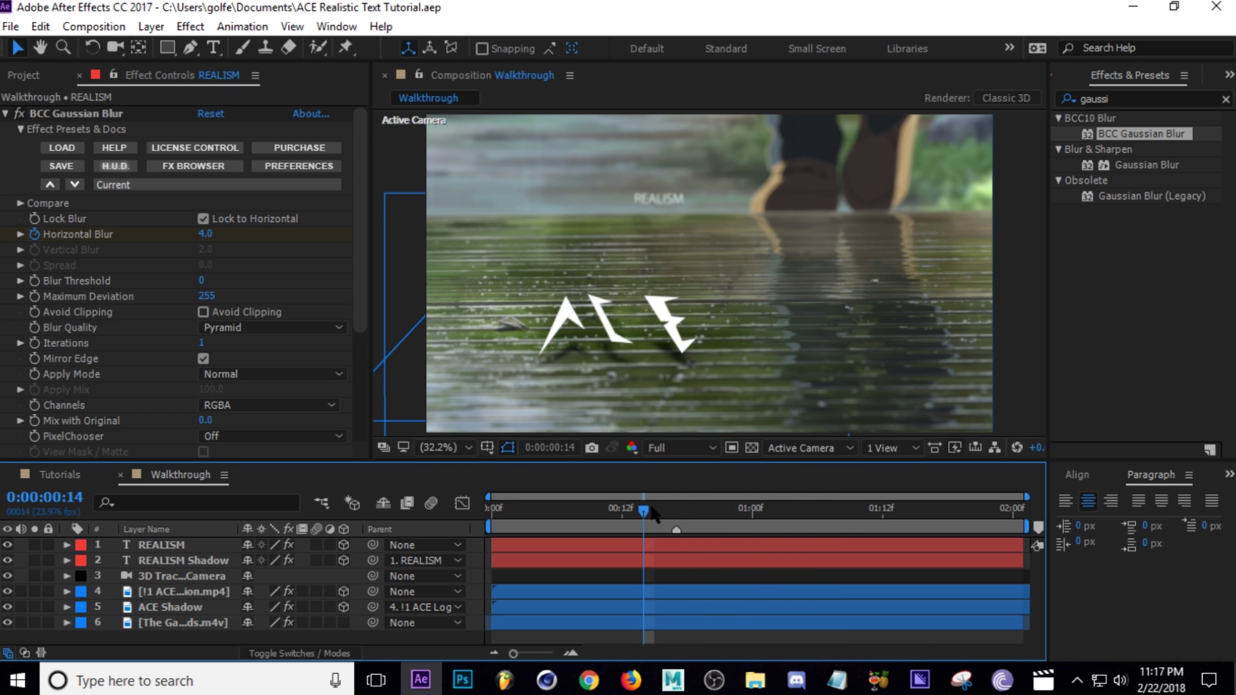
{"action": "key", "text": "space"}
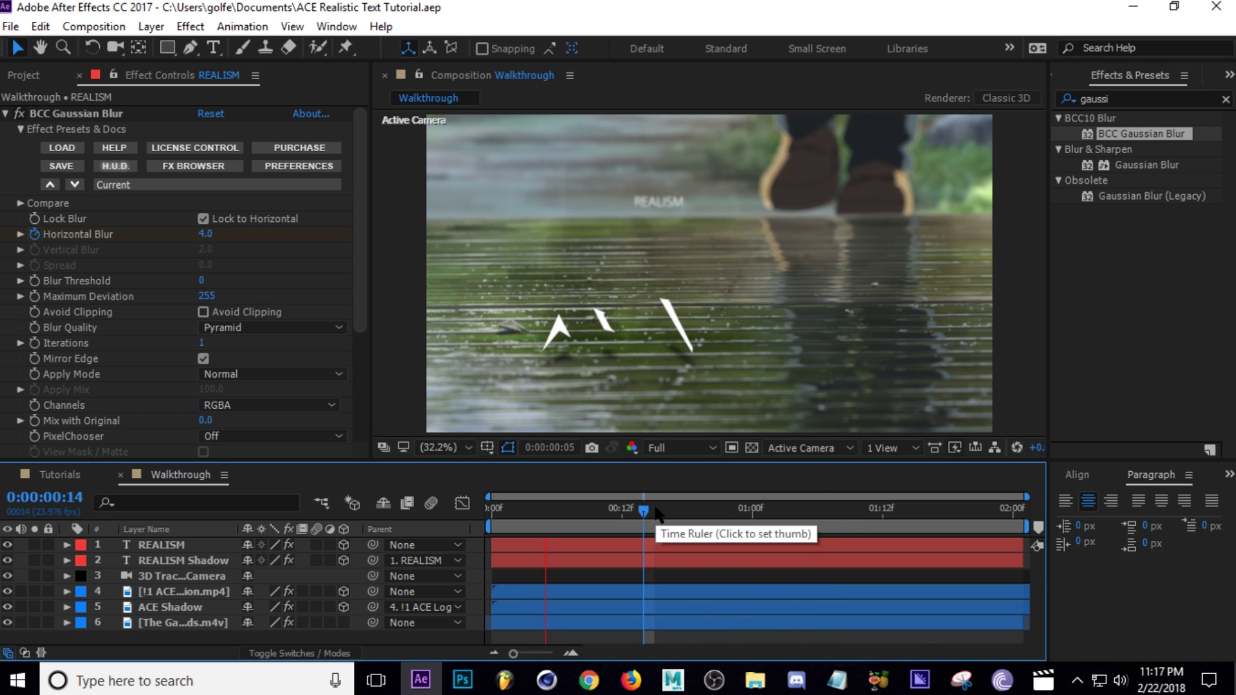